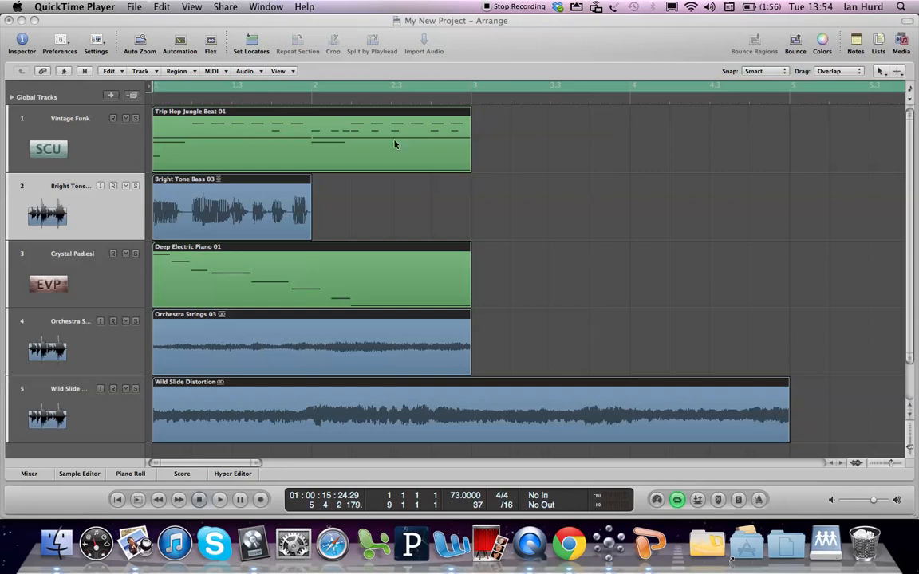
Select all five regions in the arrangement and turn on Loop in their region parameters
left_click(112, 72)
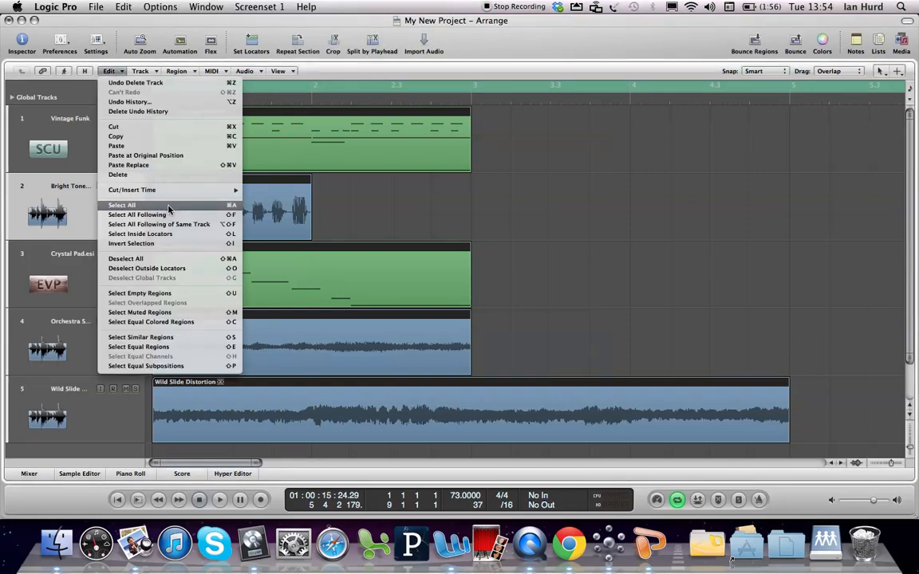
left_click(235, 209)
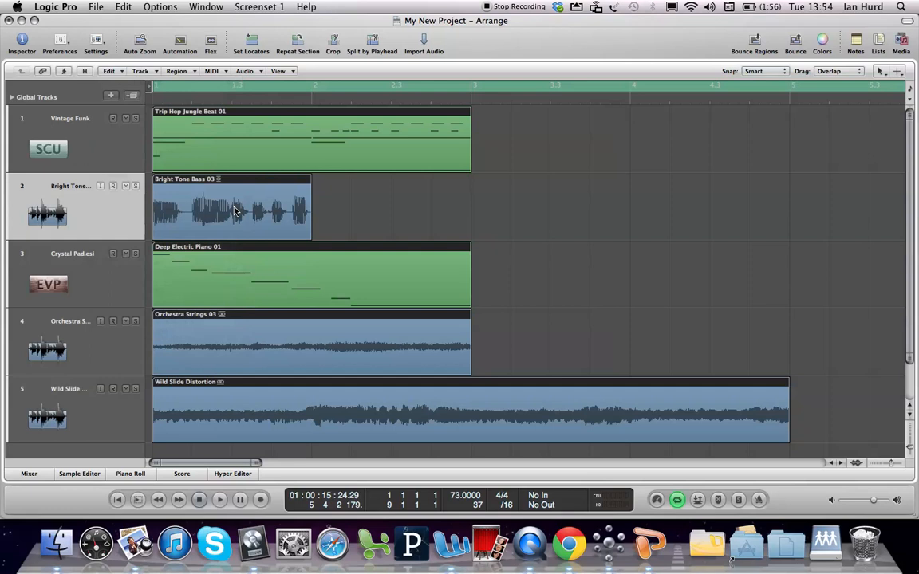
left_click(513, 214)
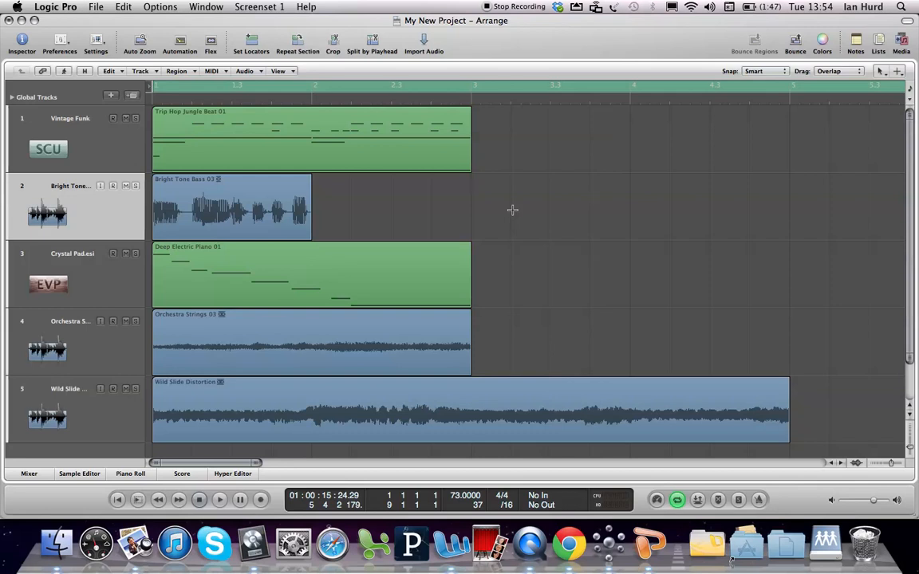
key("super+a")
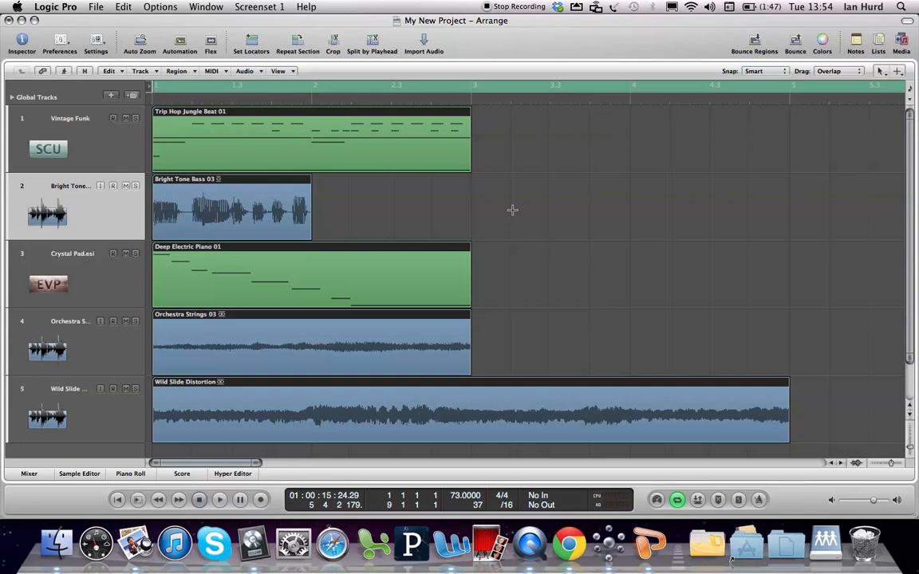
left_click(512, 209)
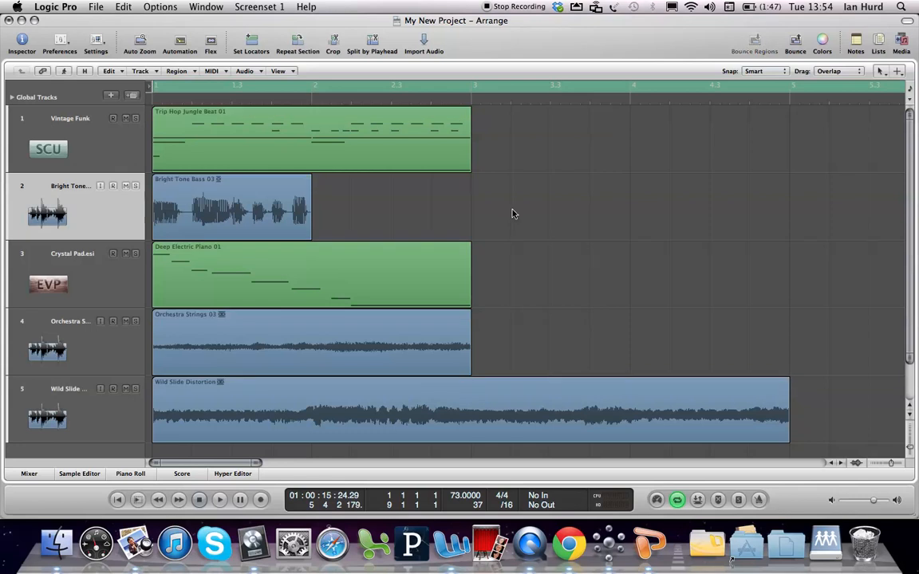
key("super+a")
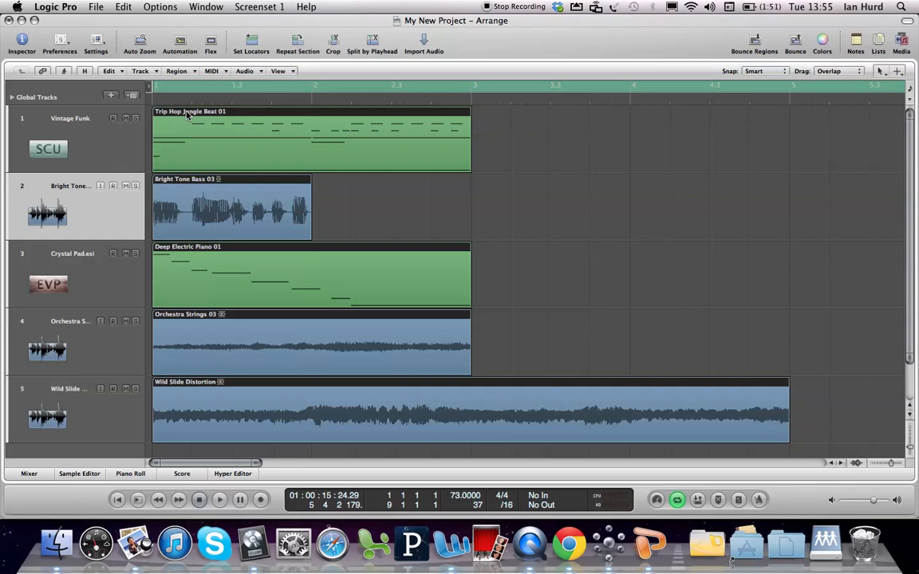
key("i")
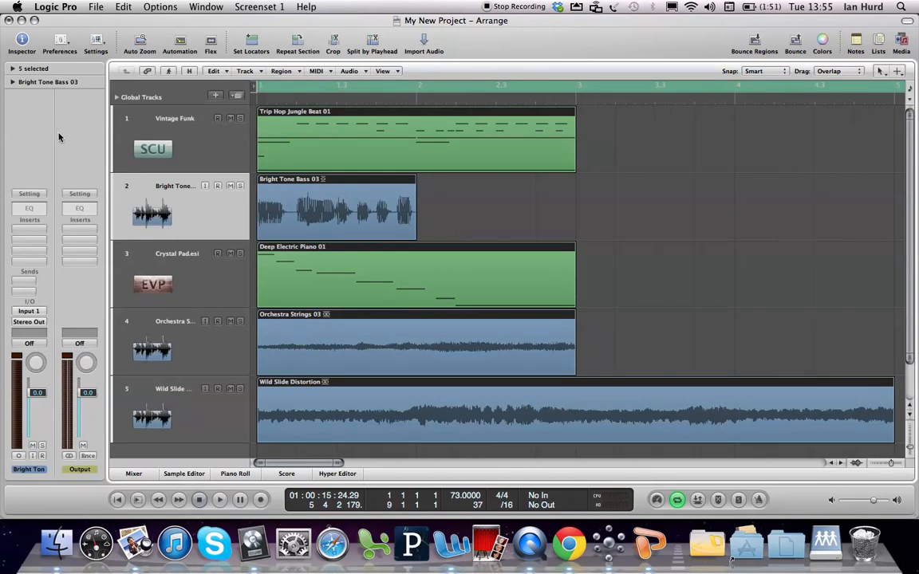
left_click(13, 69)
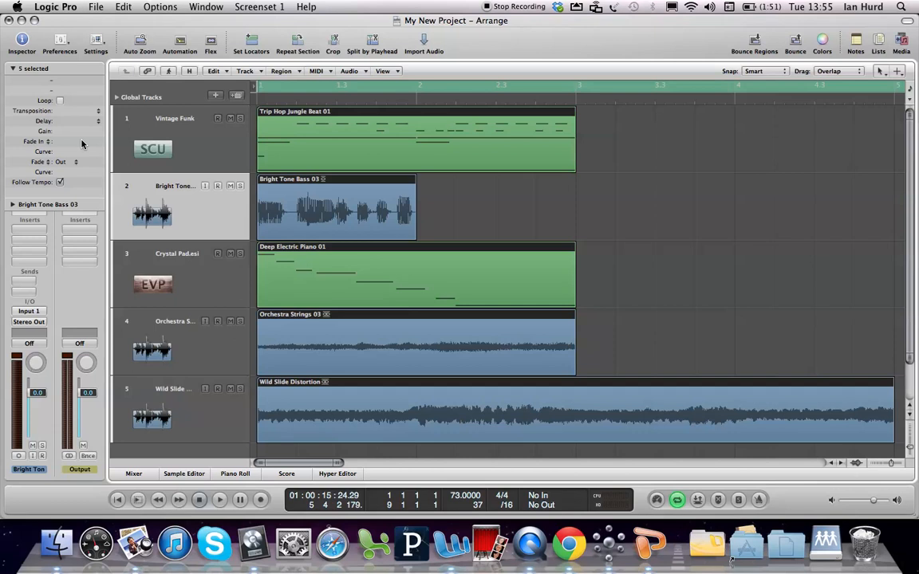
left_click(60, 101)
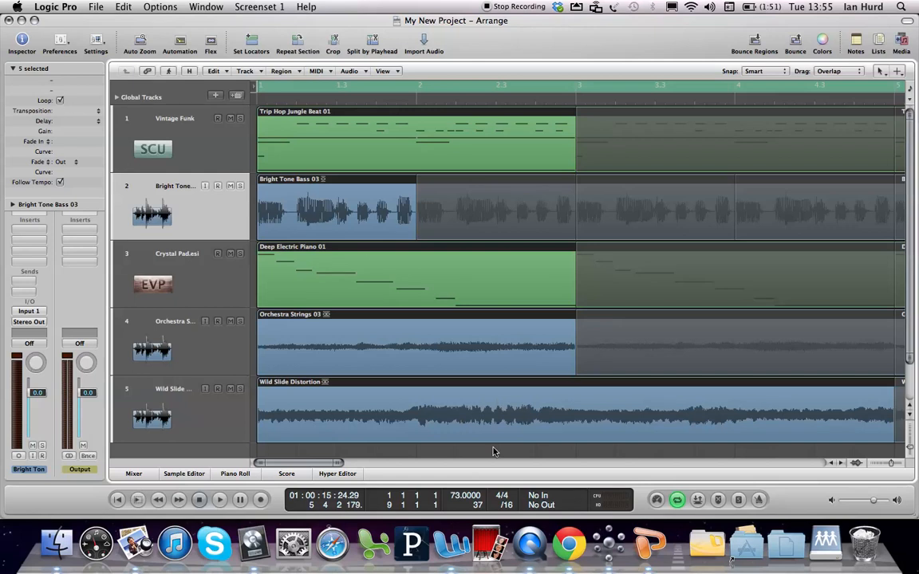
Extend the project end to bar 38 by moving the end-of-project marker on the bar ruler
double_click(477, 506)
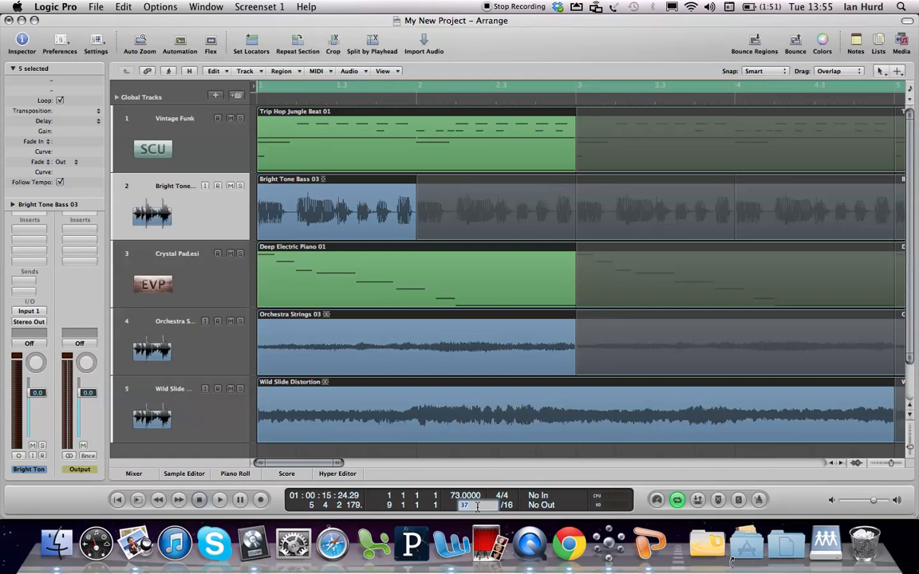
key("Return")
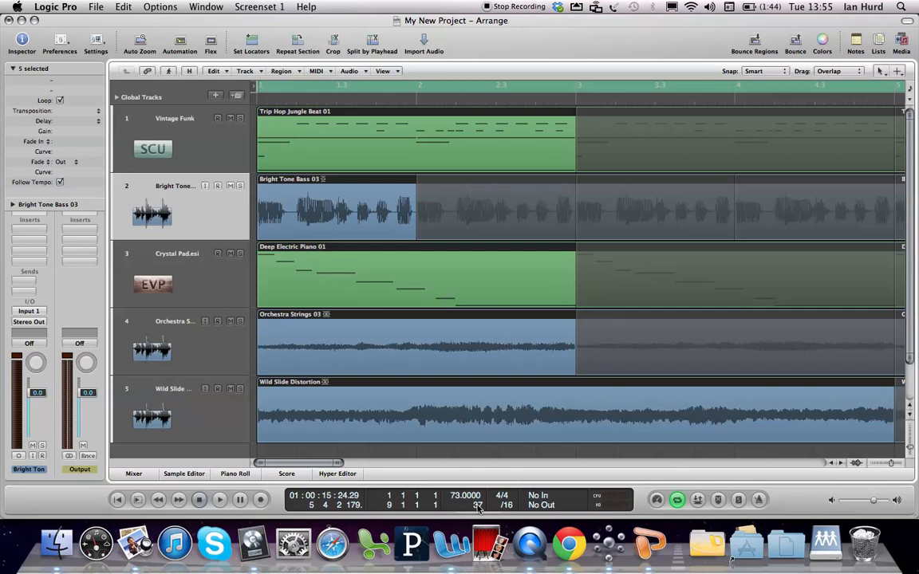
key("ctrl+Left")
key("ctrl+Left")
key("ctrl+Left")
key("ctrl+Left")
key("ctrl+Left")
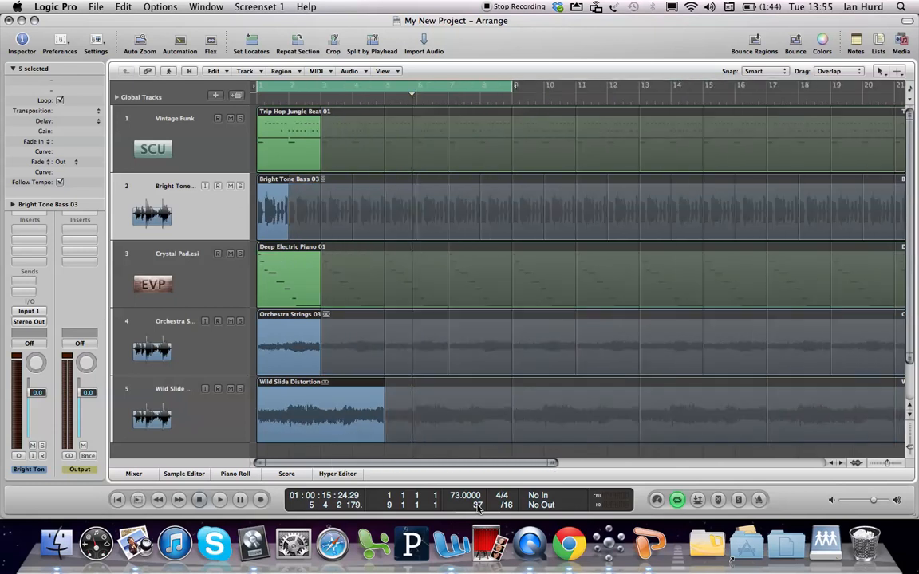
key("ctrl+Left")
key("ctrl+Left")
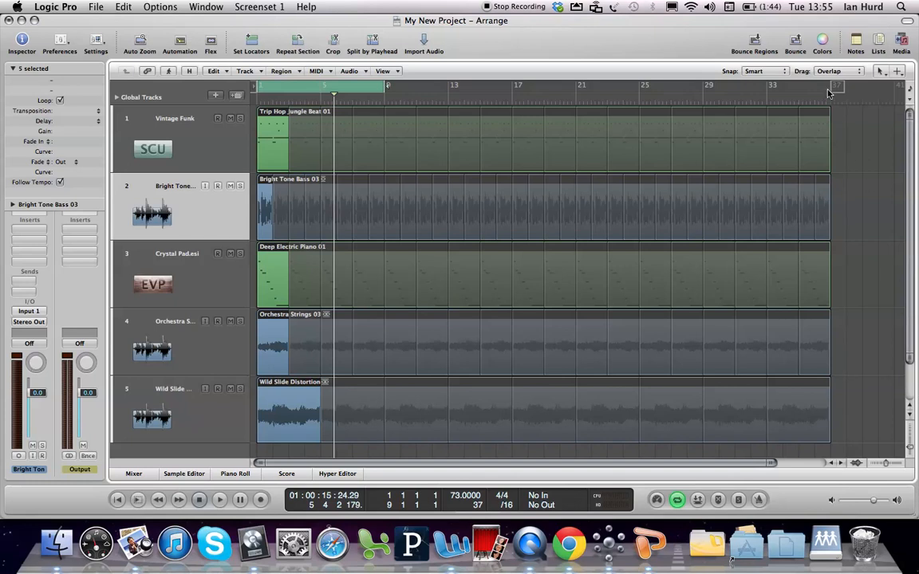
left_click_drag(834, 91, 855, 88)
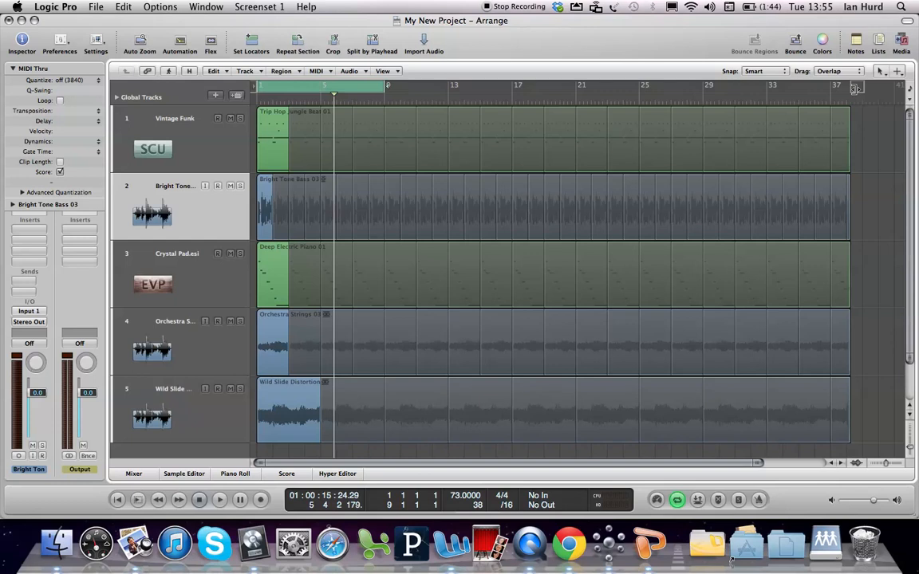
Select all regions, restore the close-up view of the first bars, and toggle looping off for the whole selection
key("super+a")
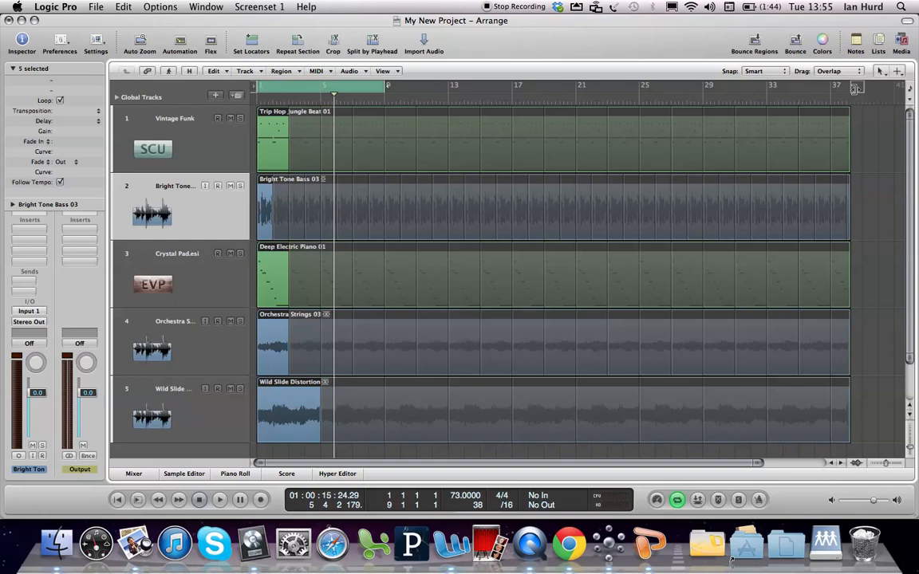
key("z")
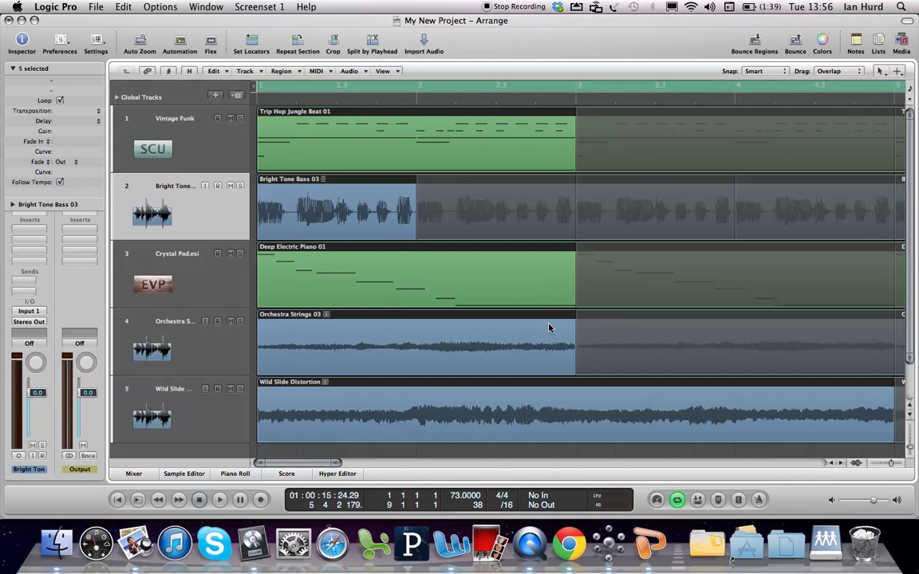
key("l")
key("l")
key("l")
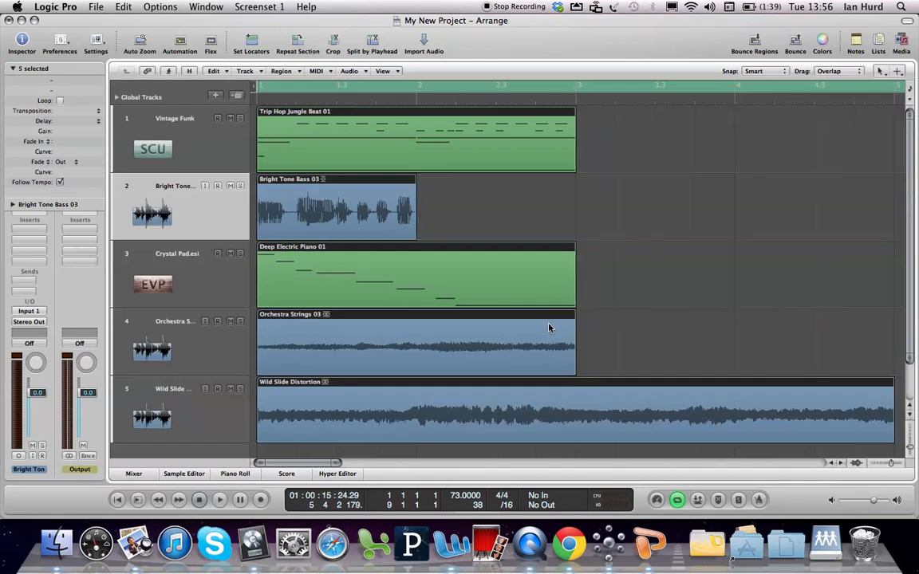
Toggle looping on the Bright Tone Bass 03 region alone, and reselect all regions to turn looping on
left_click(542, 221)
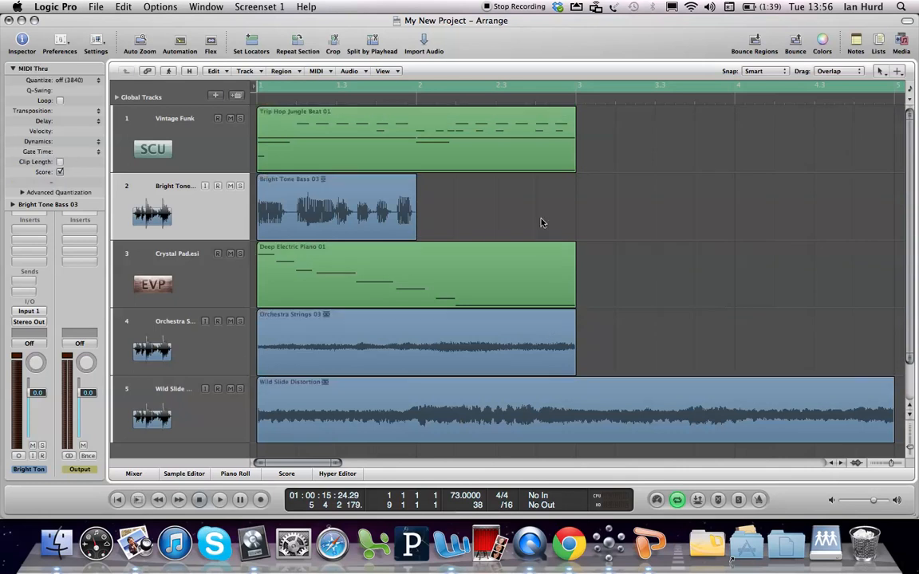
left_click(356, 221)
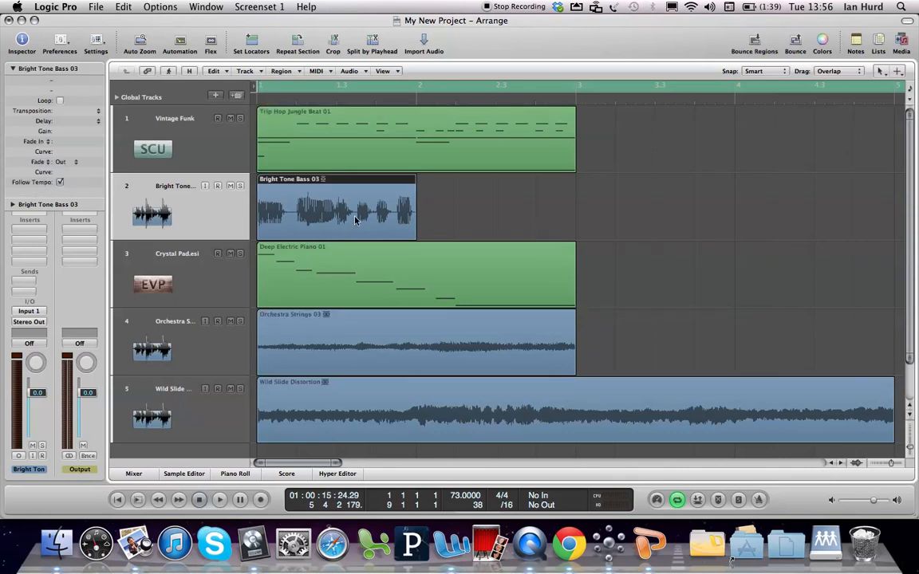
key("l")
key("l")
key("super+a")
key("l")
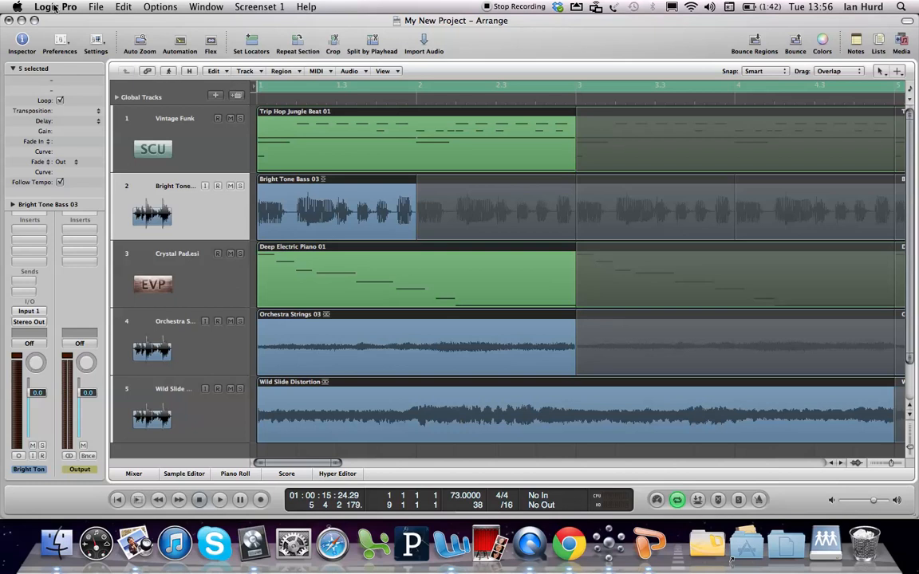
left_click(95, 8)
left_click(90, 8)
Select only the Bright Tone Bass 03 region and move it to start at bar 2
left_click(618, 343)
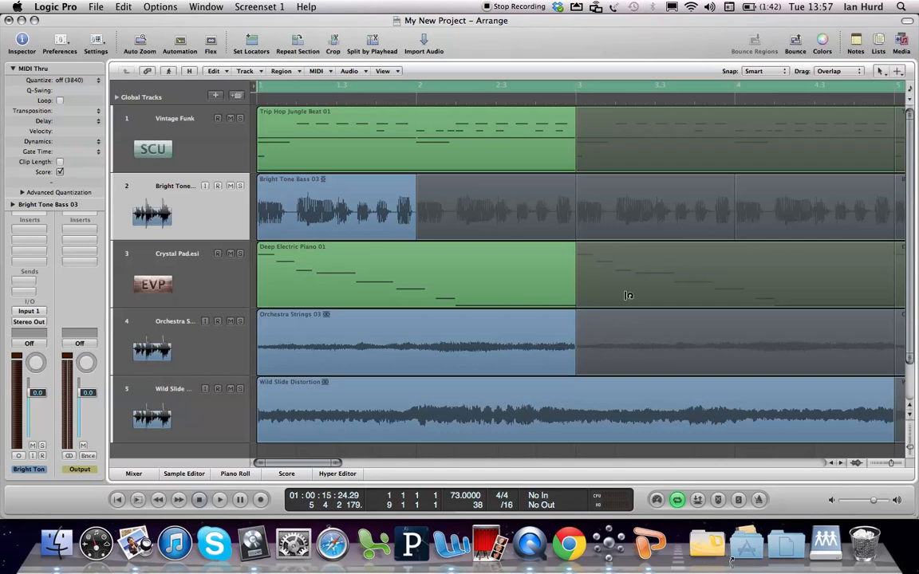
left_click(206, 215)
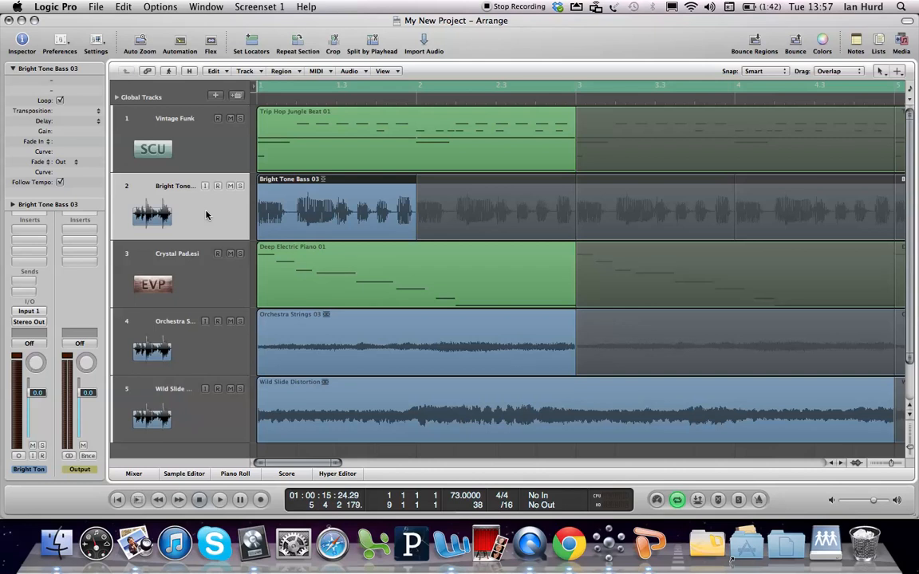
left_click(330, 182)
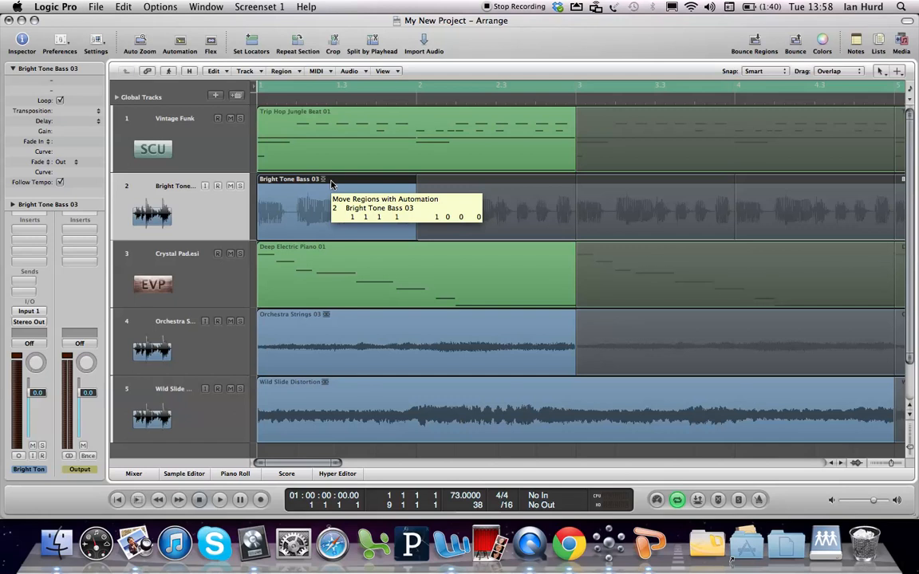
left_click_drag(331, 185, 492, 170)
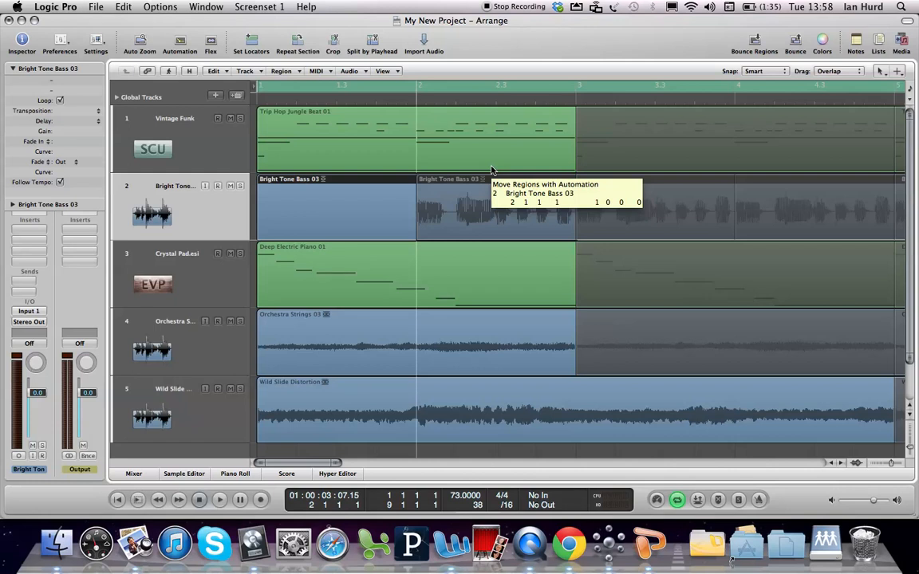
mouse_move(492, 170)
left_mouse_down()
mouse_move(327, 179)
mouse_move(489, 168)
mouse_move(483, 183)
left_mouse_up()
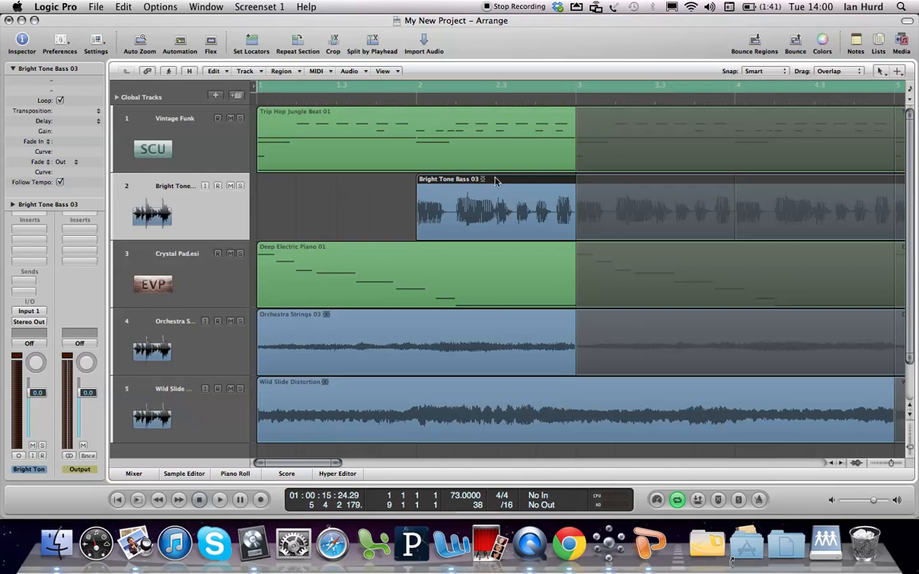
mouse_move(494, 180)
left_mouse_down()
mouse_move(473, 181)
mouse_move(492, 189)
left_mouse_up()
Set the snap mode to Bar and try shifting the Bright Tone Bass 03 region slightly from bar 2
left_click(762, 72)
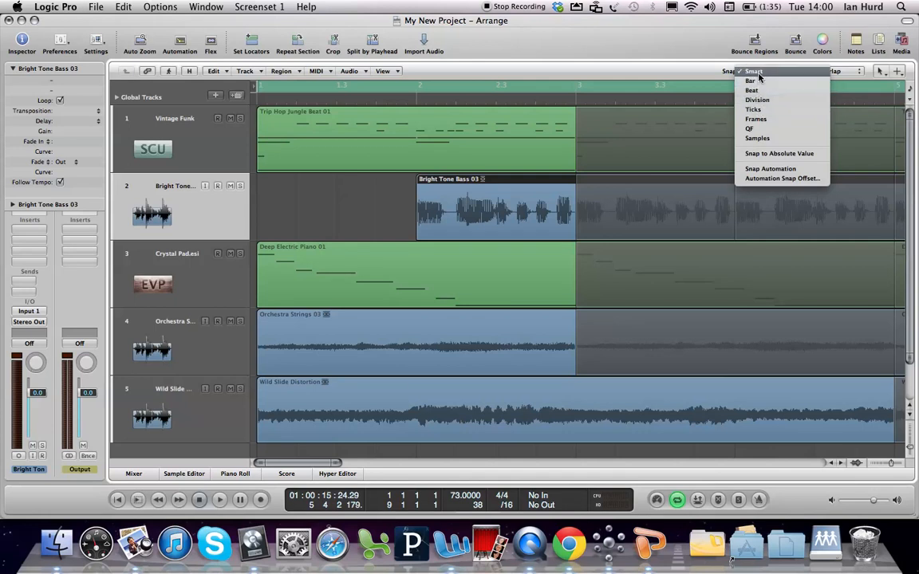
left_click(758, 85)
left_click_drag(468, 182, 504, 186)
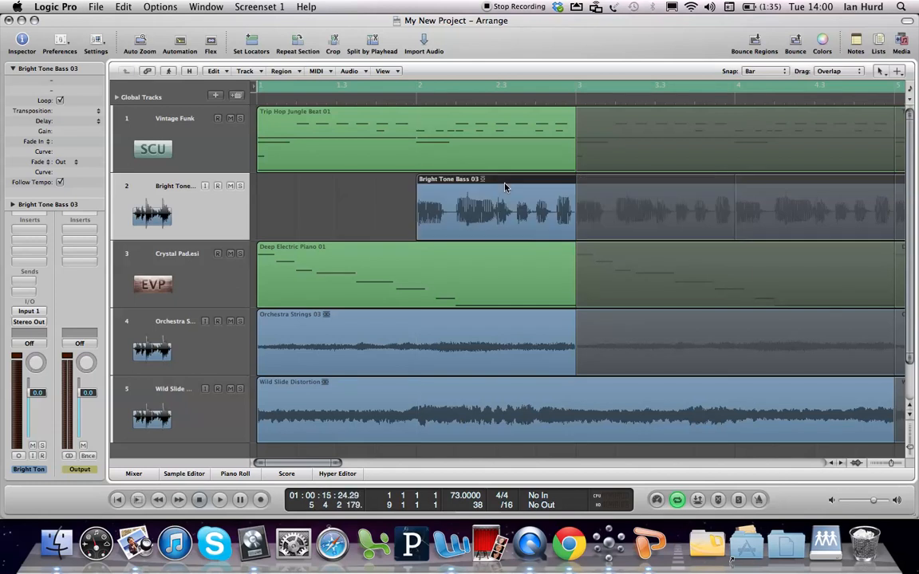
Set the snap mode to Division and try nudging the Bright Tone Bass 03 region by a tiny amount
left_click(761, 72)
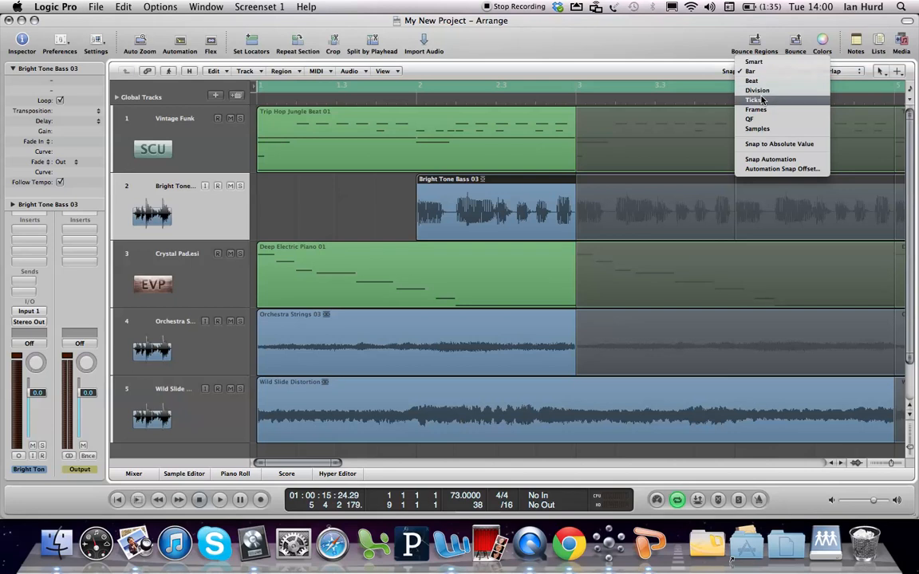
left_click(760, 93)
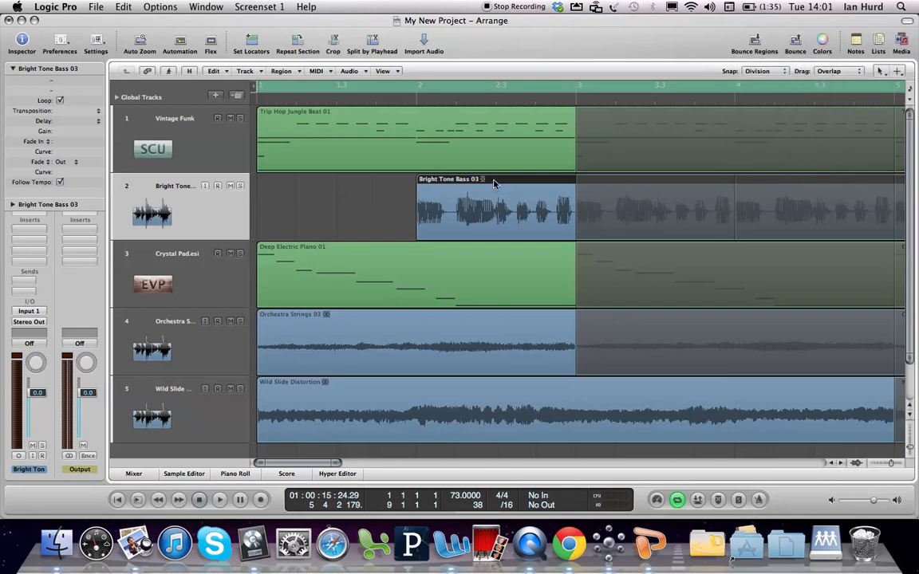
mouse_move(493, 184)
left_mouse_down()
mouse_move(543, 180)
mouse_move(496, 185)
left_mouse_up()
Set the snap mode to Ticks and try nudging the Bright Tone Bass 03 region slightly past bar 2
left_click(757, 72)
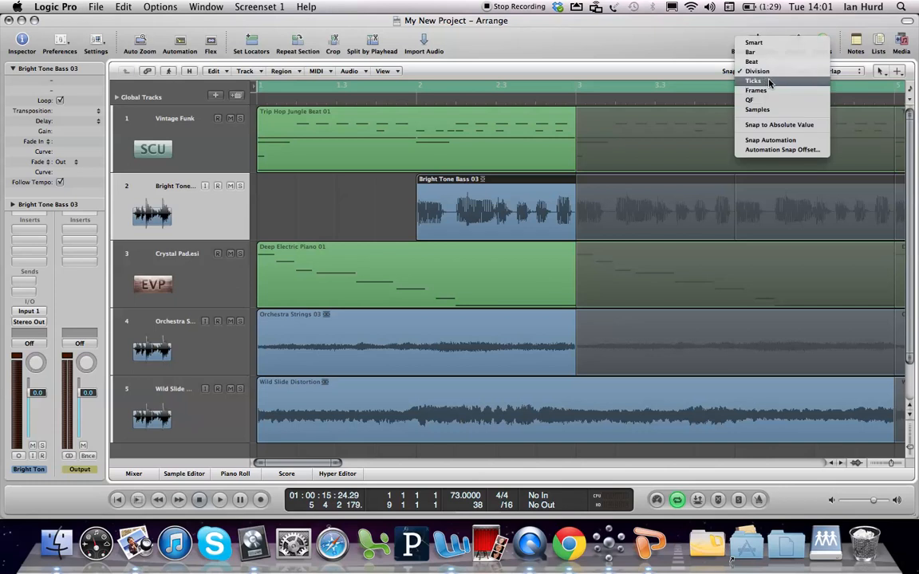
left_click(770, 83)
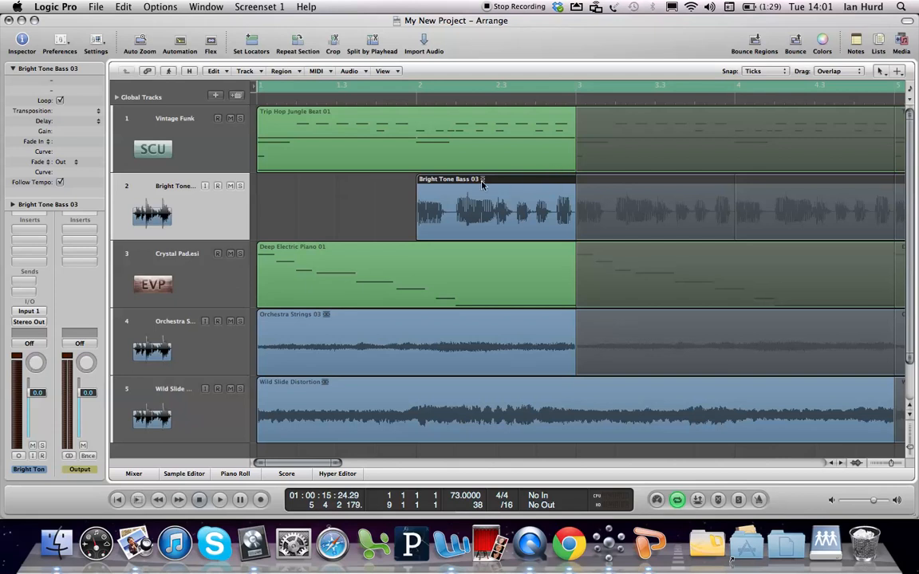
left_click_drag(497, 182, 503, 182)
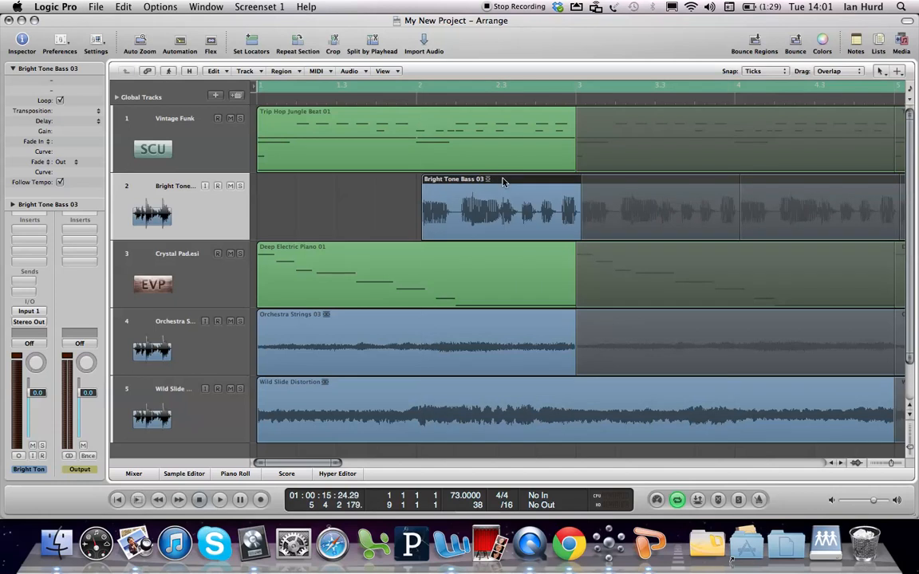
key("super+z")
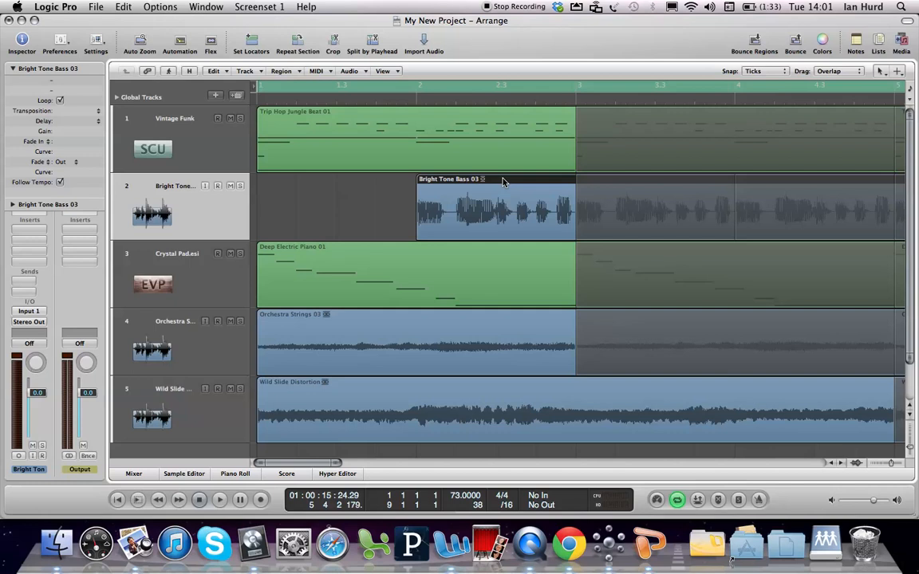
Move the Deep Electric Piano 01 region to start at bar 5 using Ticks snapping
left_click(358, 249)
left_click_drag(357, 250, 759, 259)
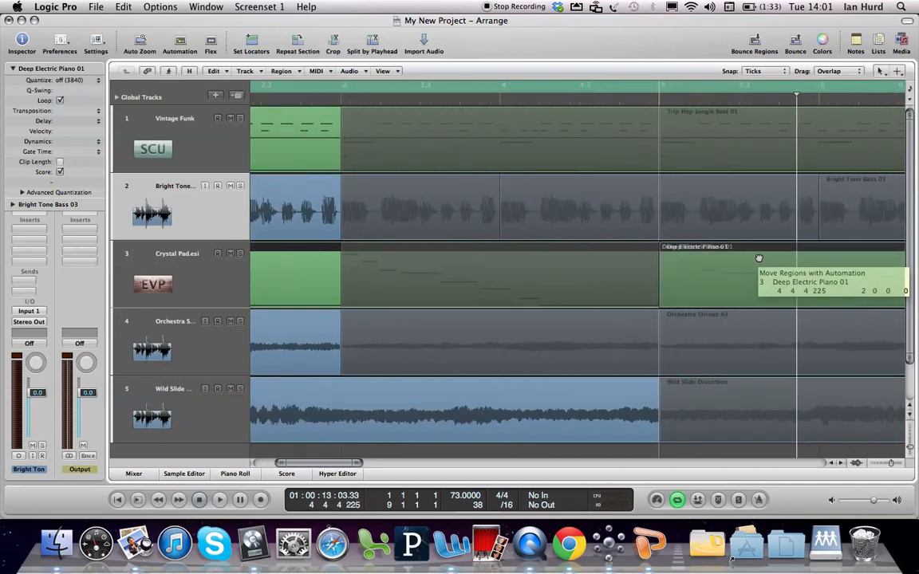
left_click_drag(759, 258, 760, 258)
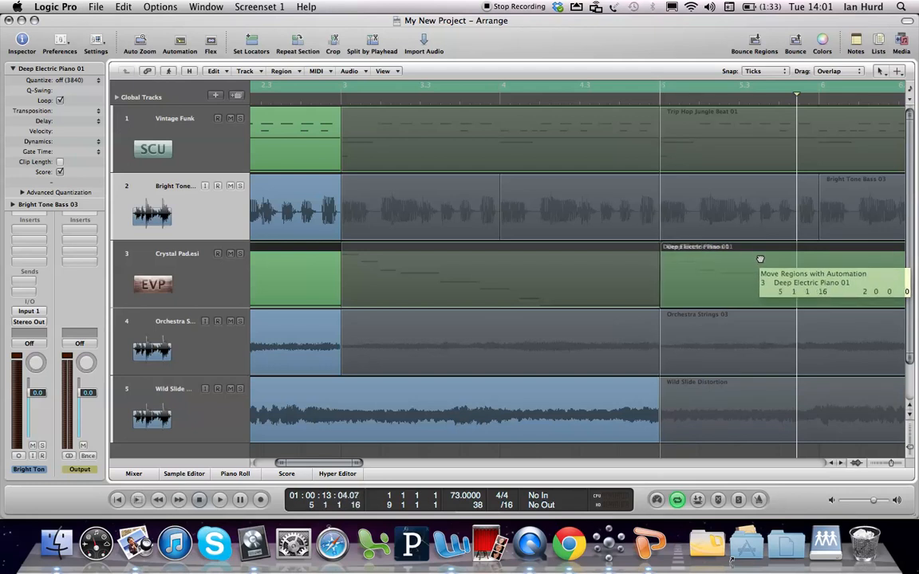
left_click_drag(760, 258, 759, 259)
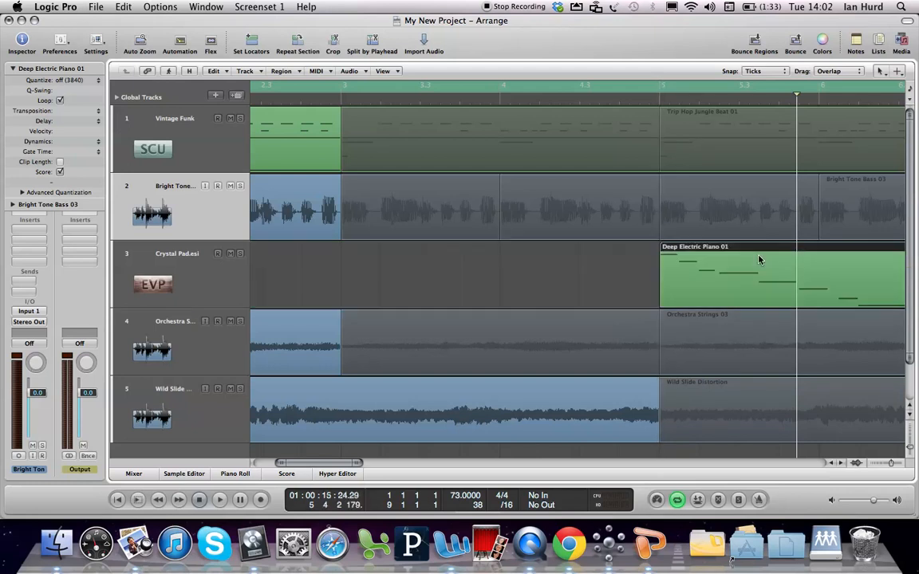
With snapping set to Division, move the Orchestra Strings 03 region to bar 9 and the Wild Slide Distortion region to bar 10
left_click(756, 71)
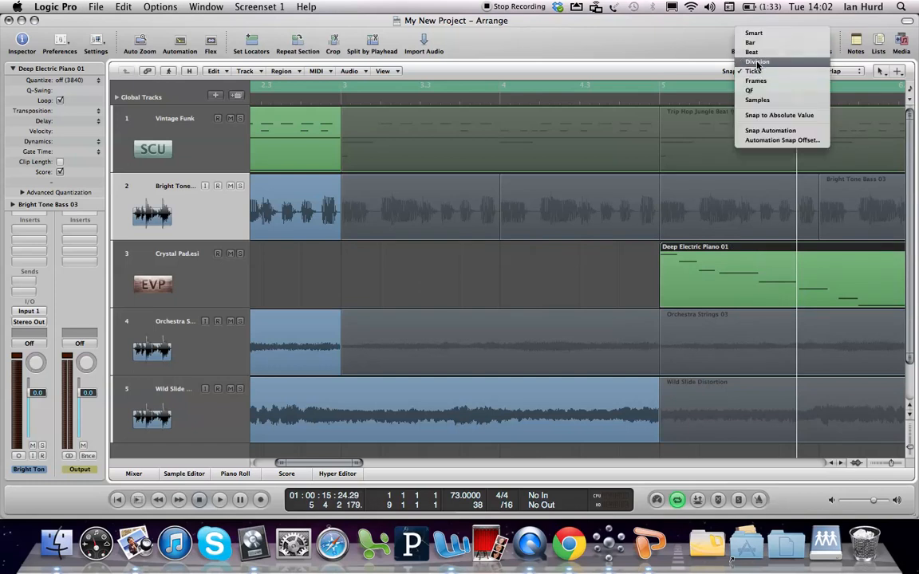
left_click(757, 62)
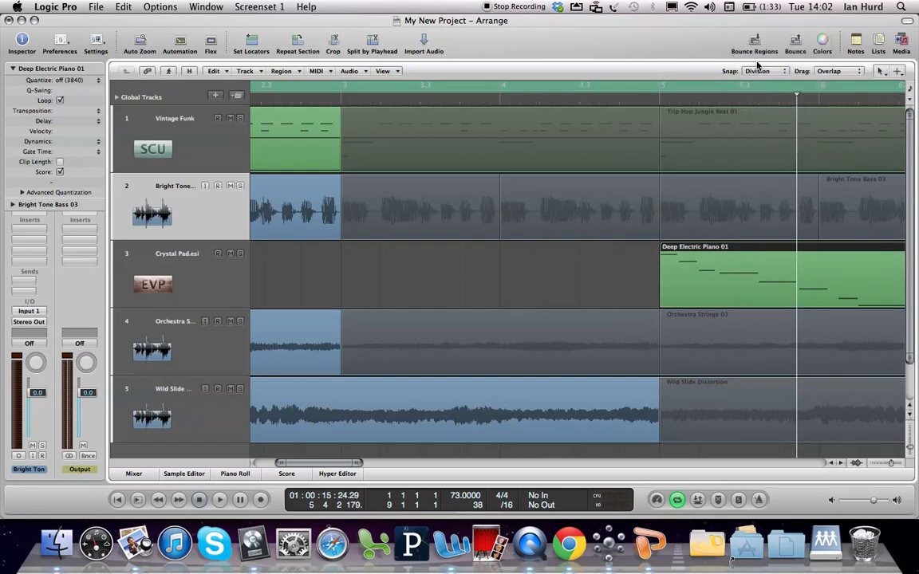
left_click(516, 236, "ctrl+alt")
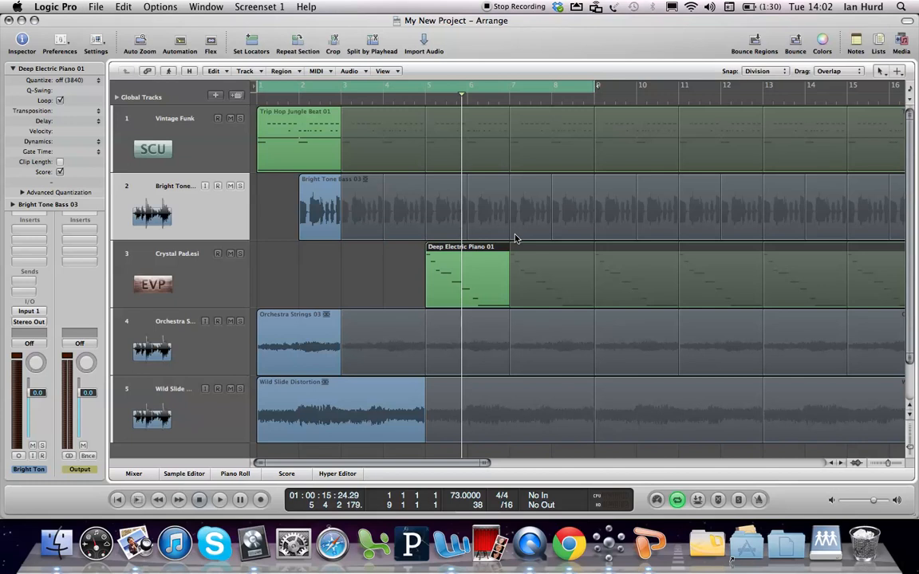
left_click(271, 318)
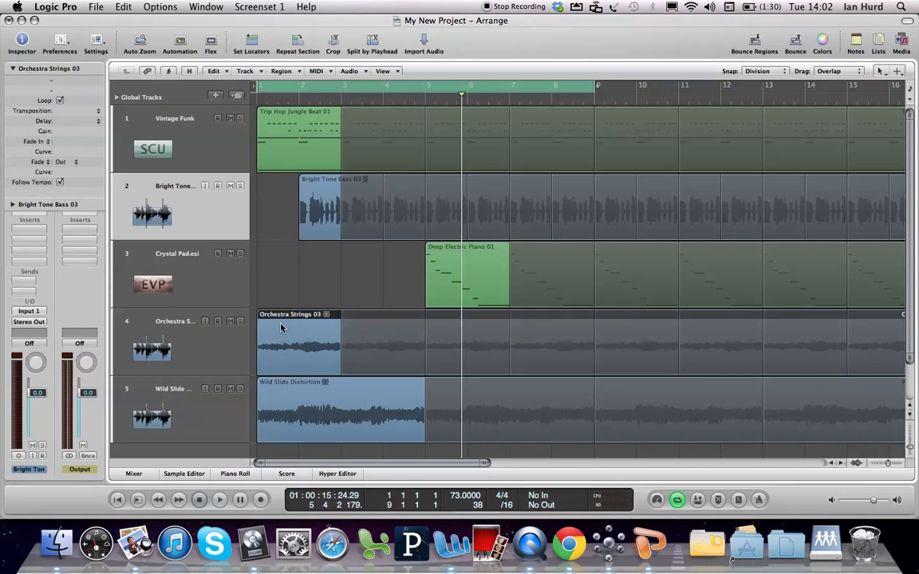
left_click_drag(271, 317, 609, 329)
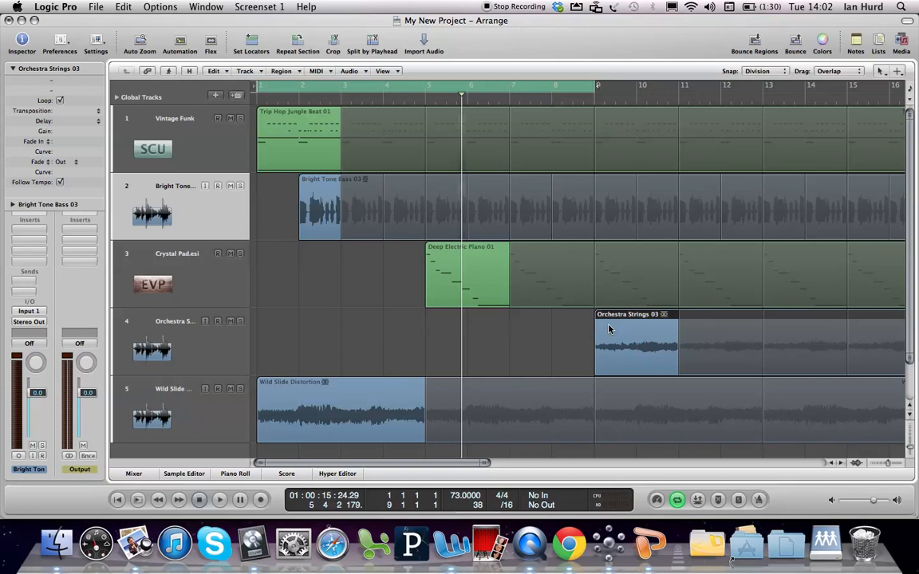
left_click(343, 385)
left_click_drag(343, 385, 724, 407)
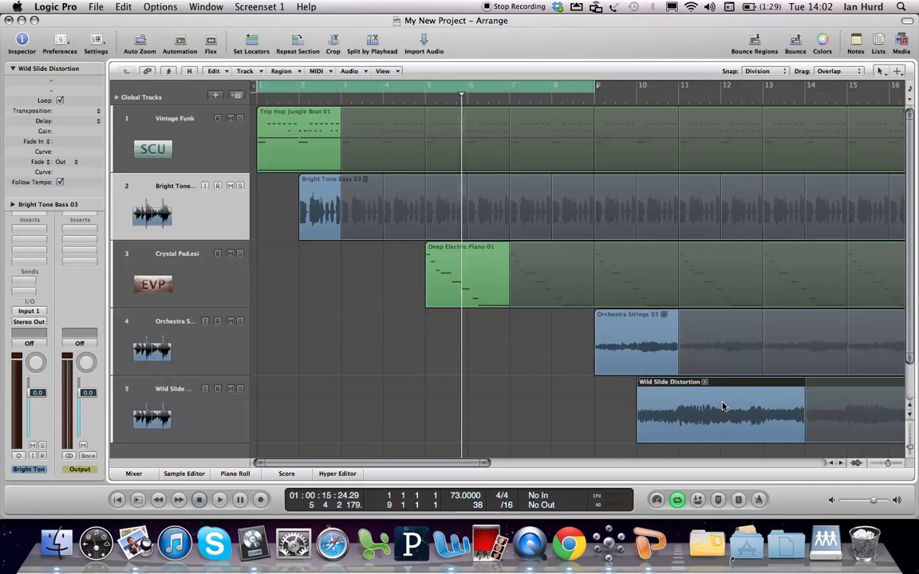
Play the arrangement from the beginning with Cycle mode off, and return the playhead to bar 1
key("c")
key("Return")
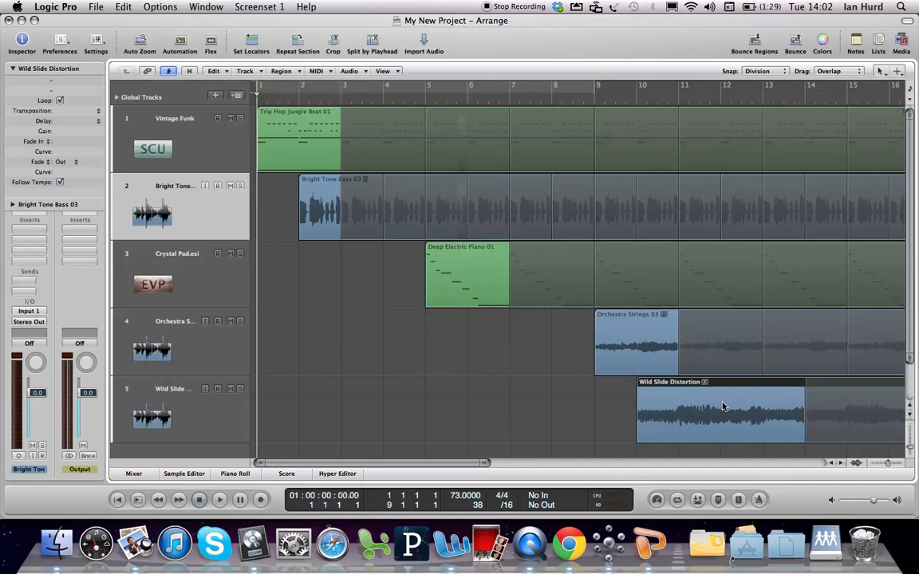
key("space")
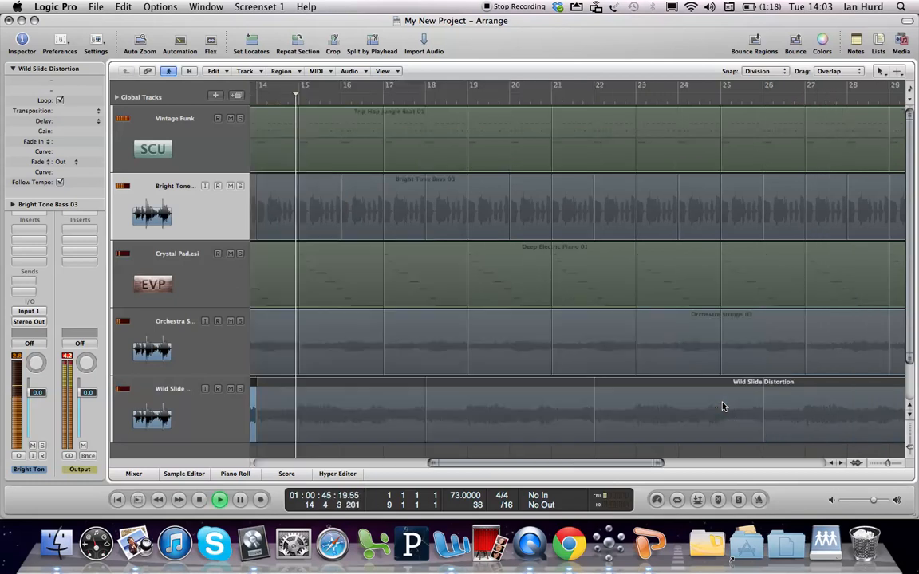
key("space")
key("Return")
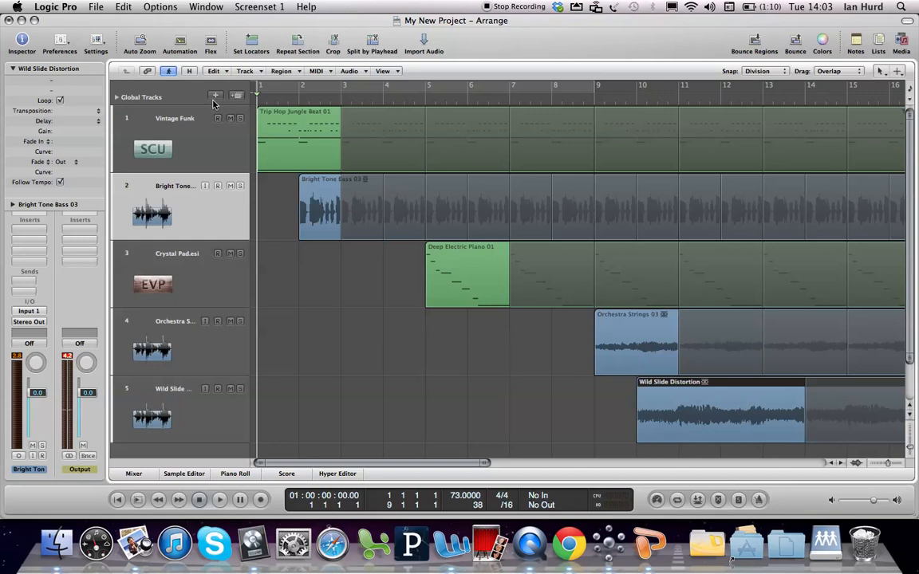
Try the Bright Tone Bass 03 region at bar 5 and bar 3, and return it to bar 2
left_click(304, 144)
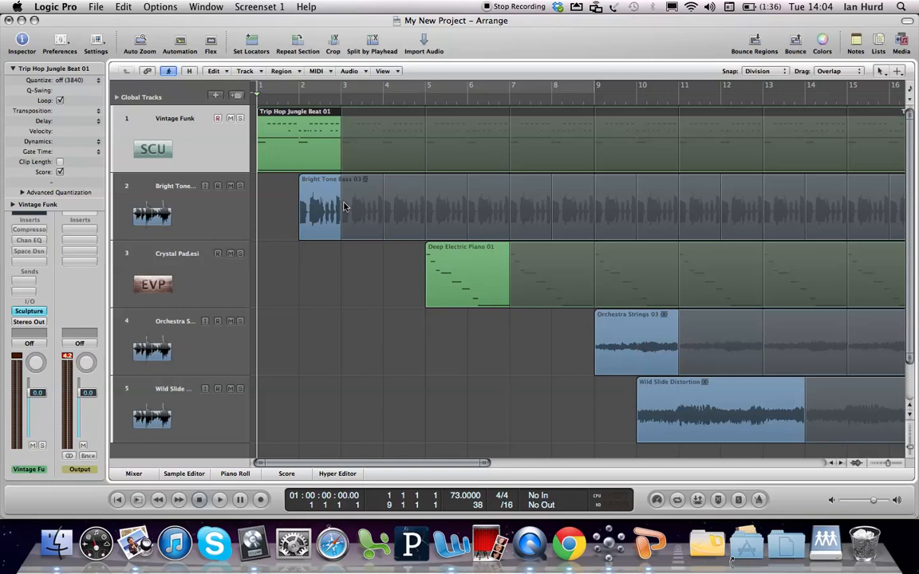
left_click(323, 185)
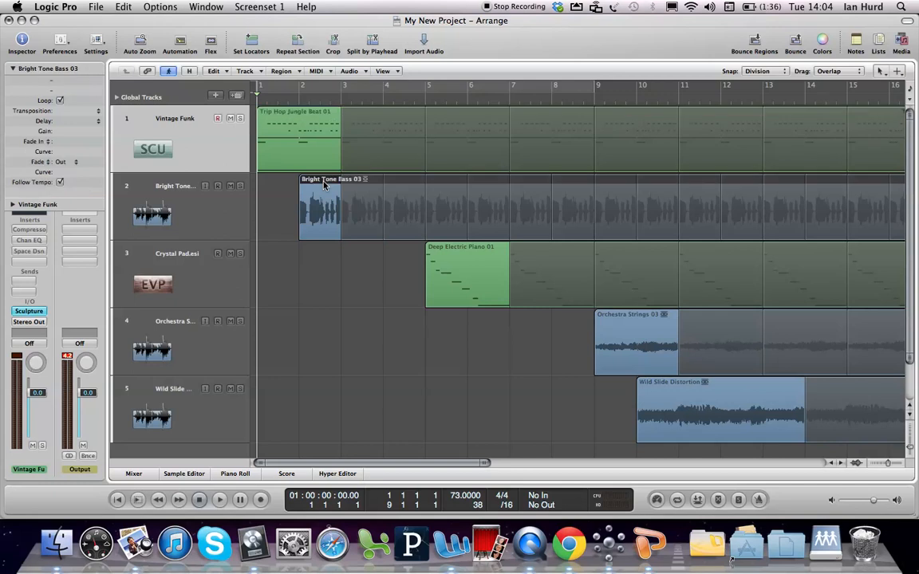
left_click_drag(324, 185, 449, 189)
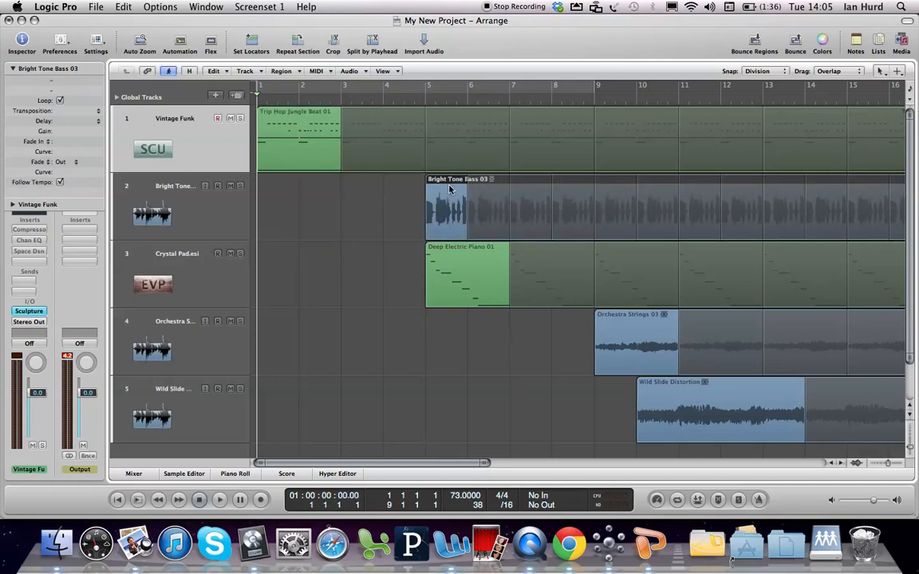
left_click_drag(441, 195, 359, 197)
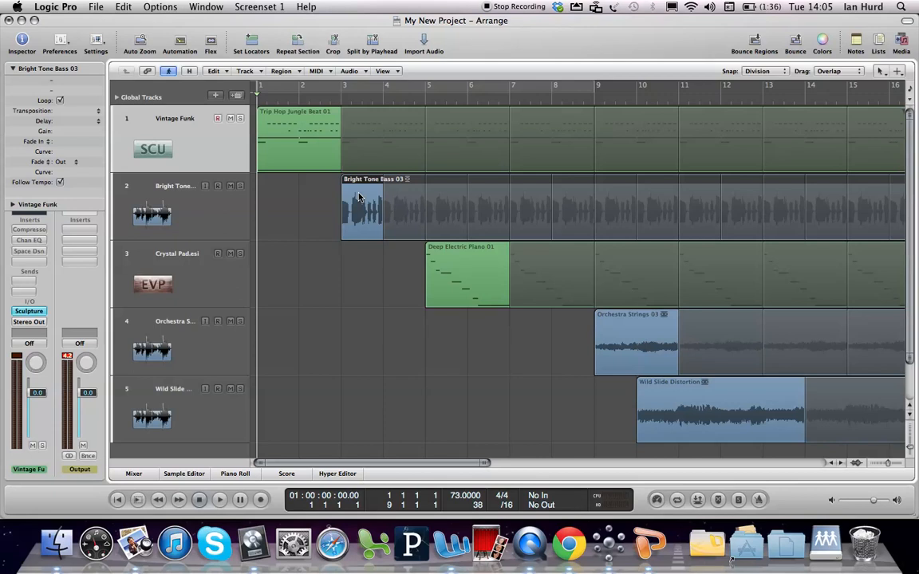
left_click_drag(356, 183, 313, 181)
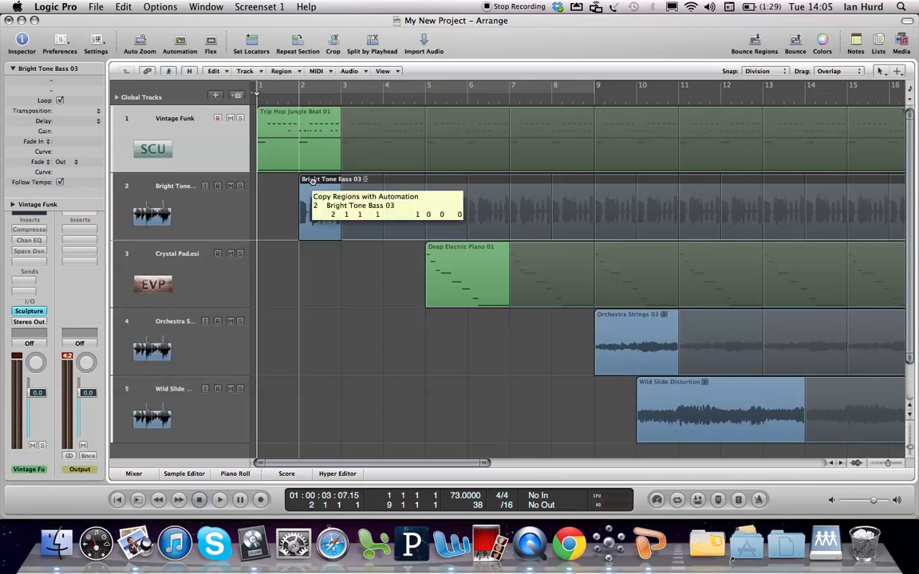
Copy the Bright Tone Bass 03 region from bar 2 to bar 5 on the same track
left_click_drag(313, 181, 438, 185)
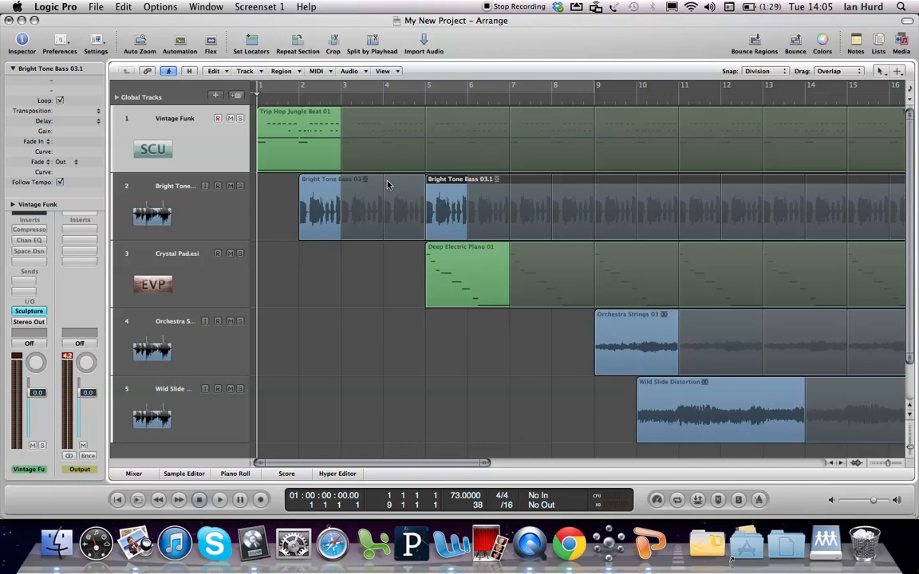
left_click(317, 190)
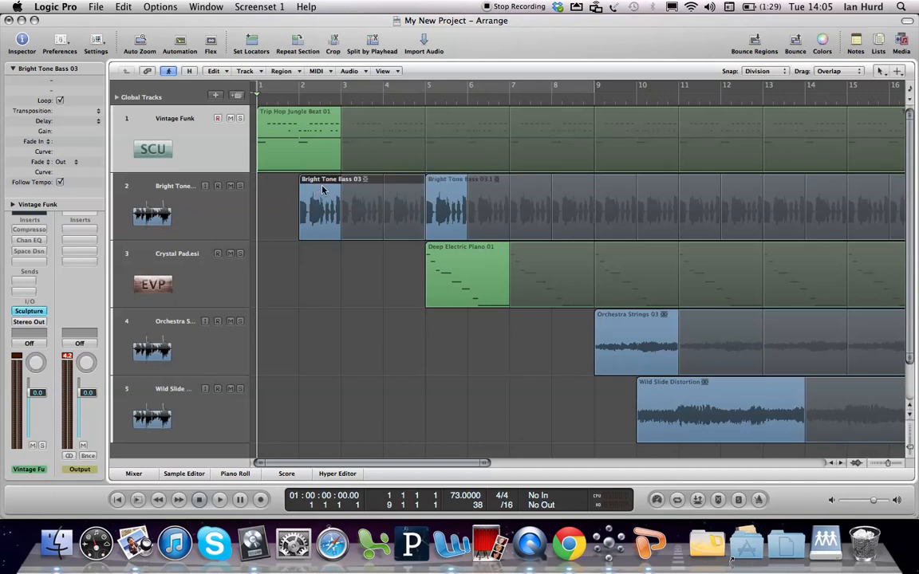
left_click(444, 189)
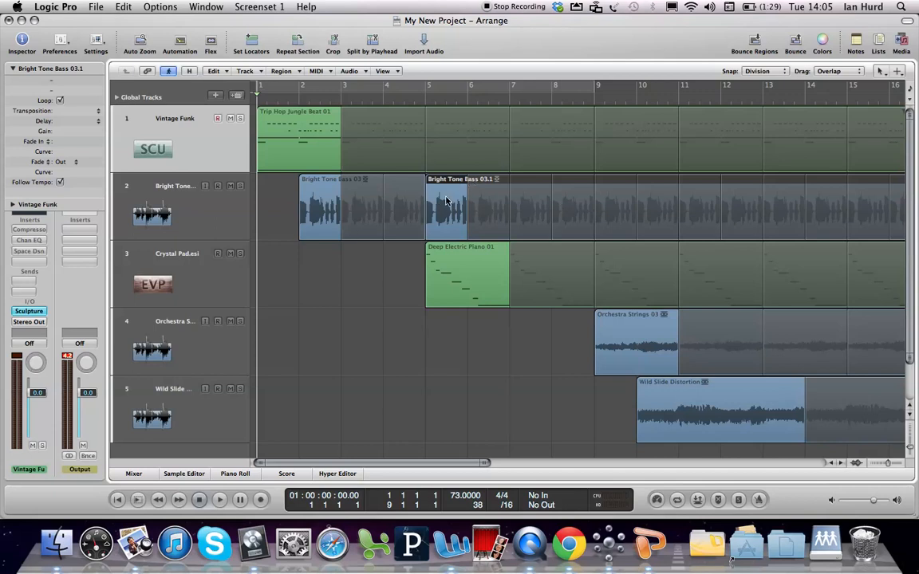
Toggle looping off and back on for the copied bass region at bar 5 and the original at bar 2
key("l")
key("l")
left_click(333, 197)
key("l")
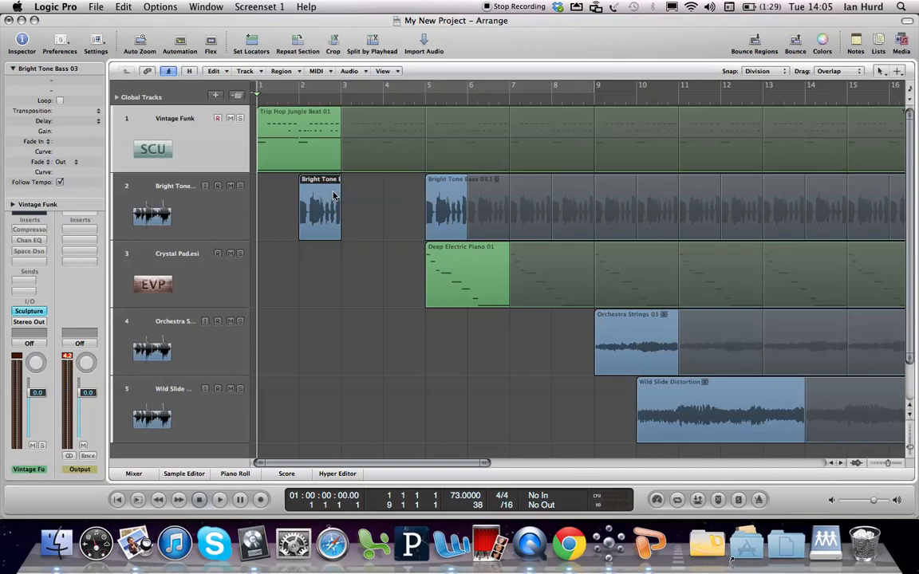
key("l")
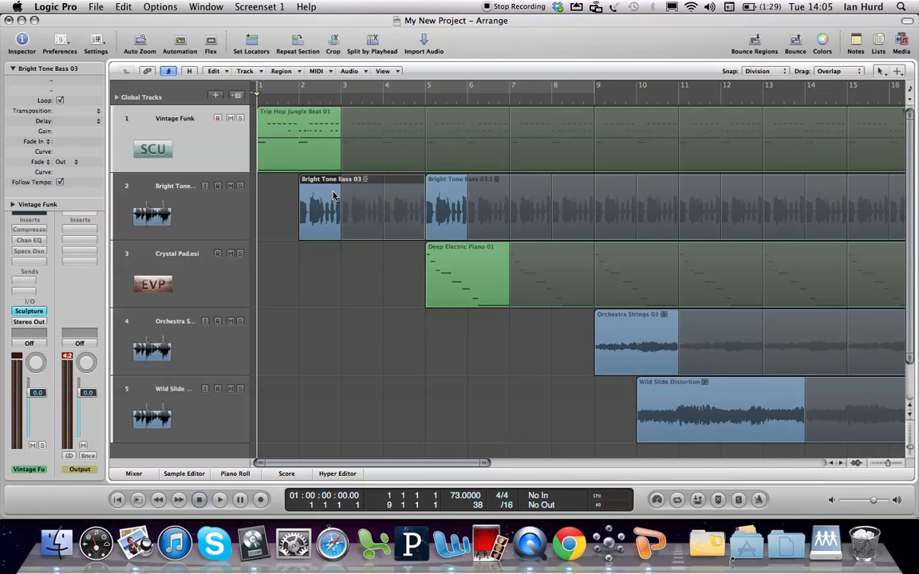
Turn off looping for the original Bright Tone Bass 03 region at bar 2
left_click(433, 196)
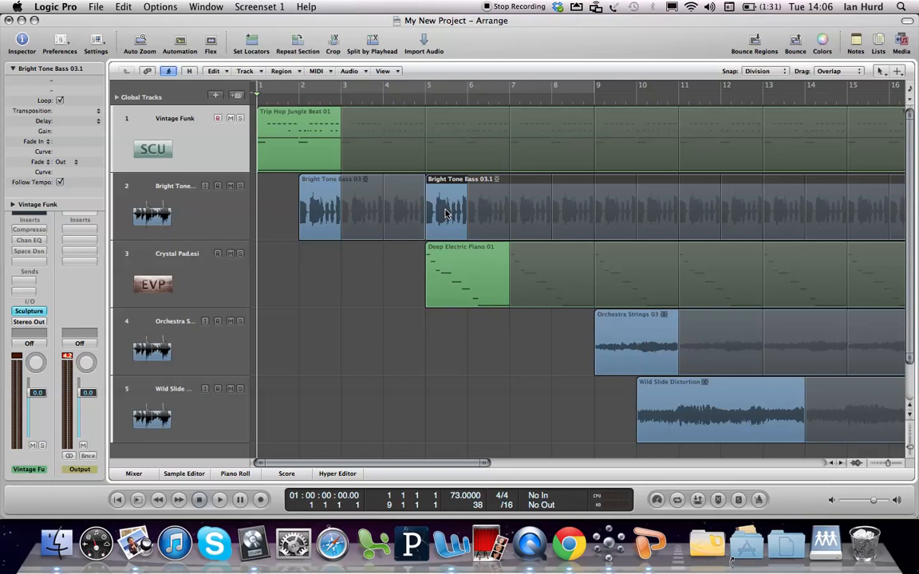
left_click(313, 191)
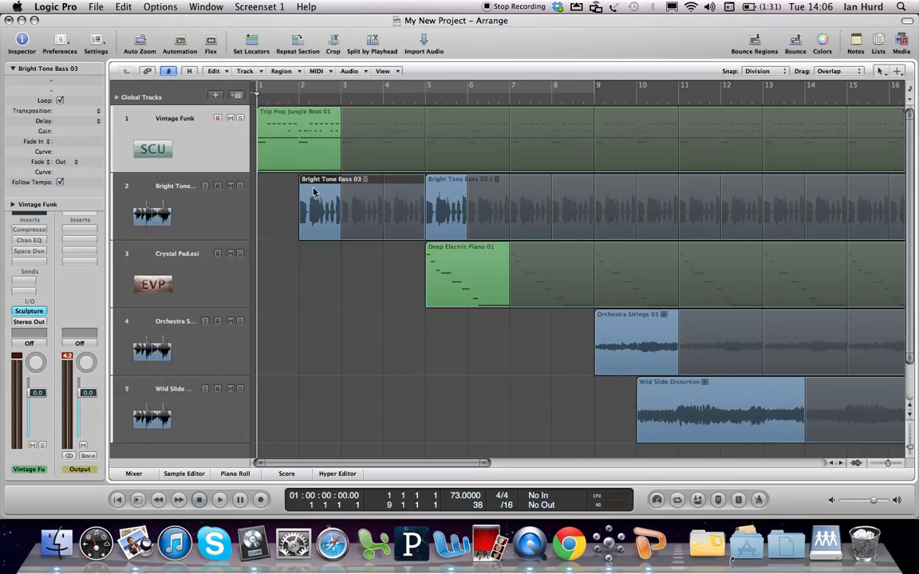
key("l")
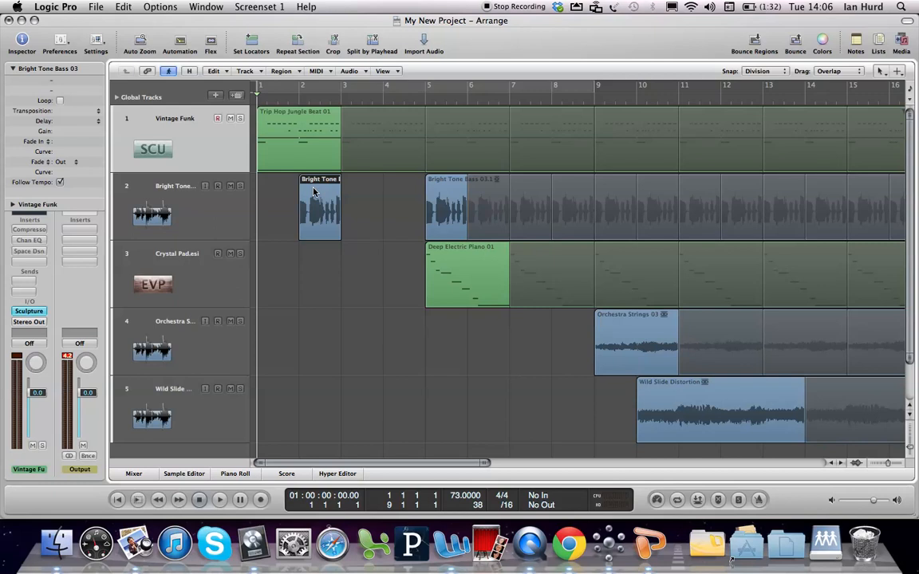
Auto-set the locators to the Bright Tone Bass 03 region at bar 2 and turn on Cycle mode
key("z")
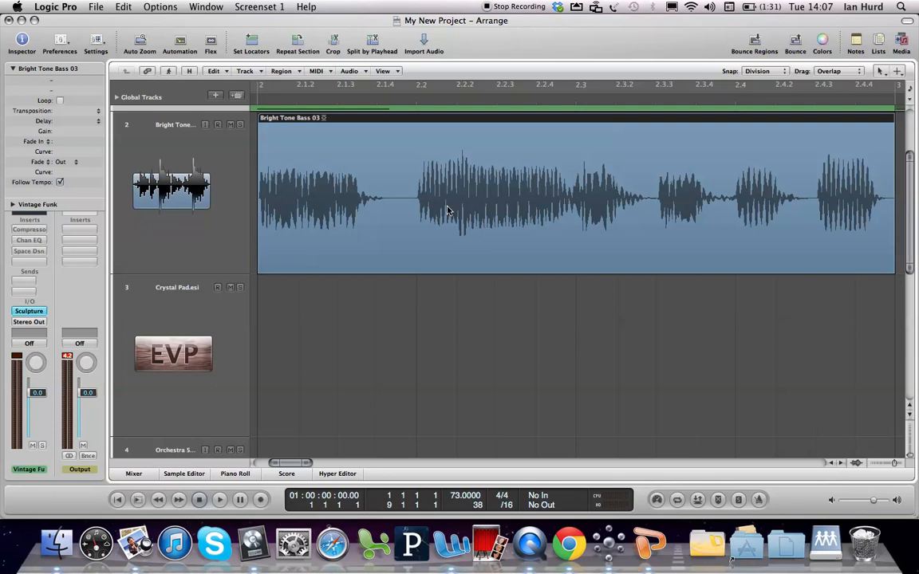
left_click(677, 500)
right_click(677, 500)
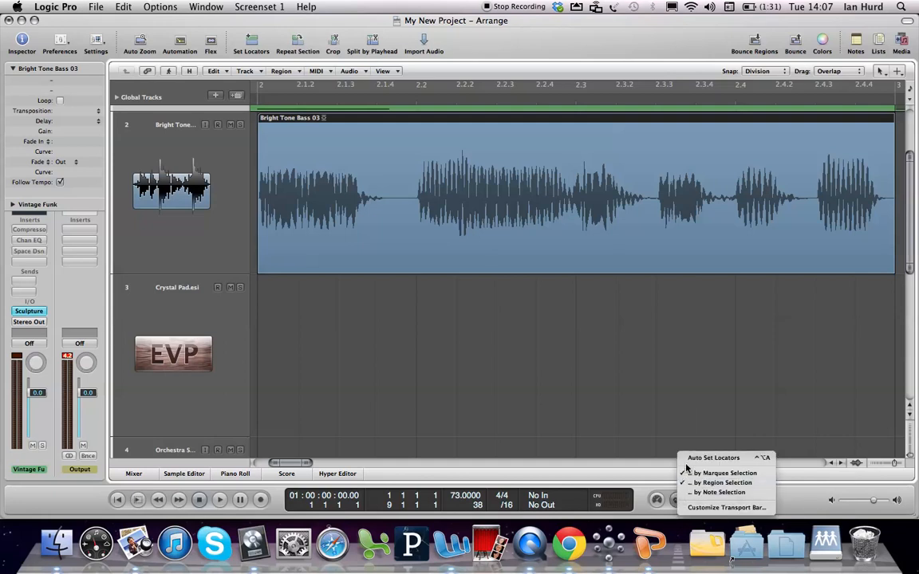
left_click(686, 458)
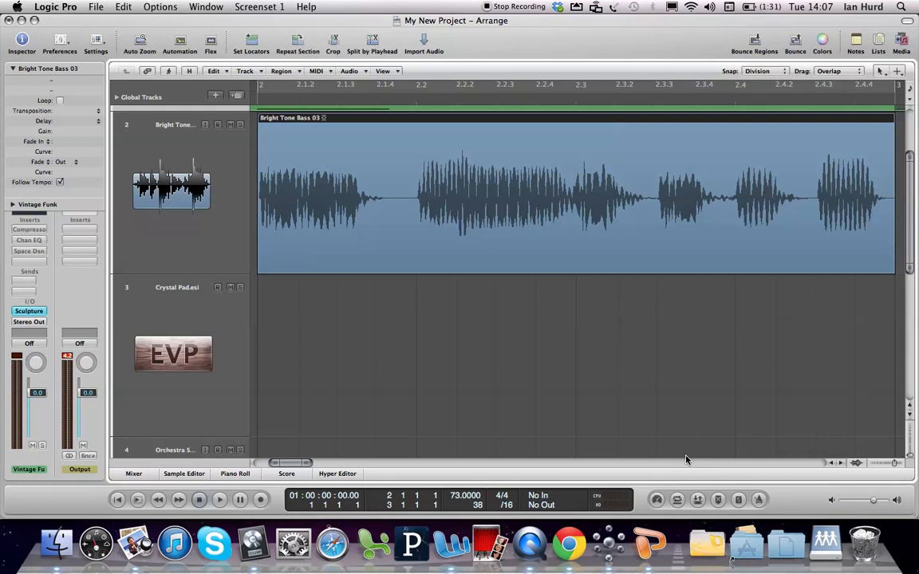
key("c")
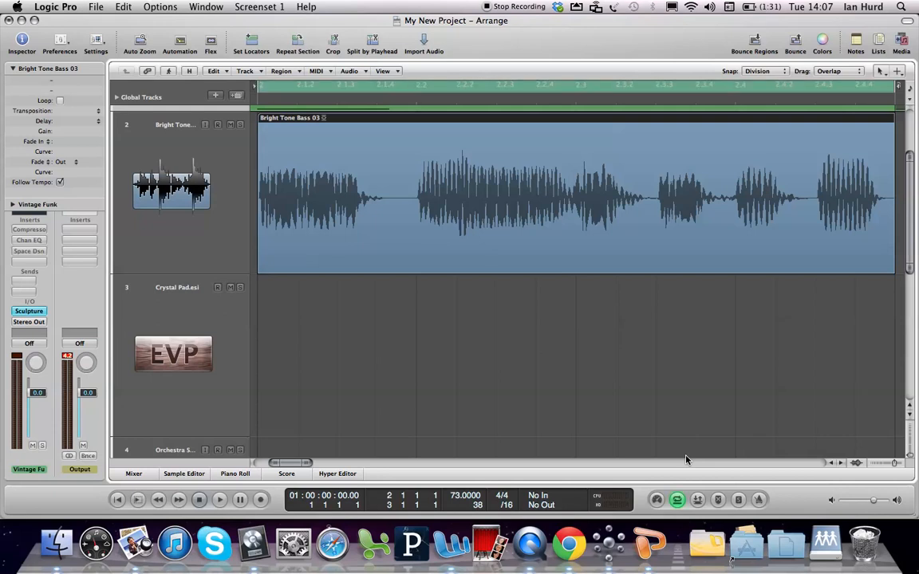
Audition the cycled Bright Tone Bass 03 region in Solo mode, and turn Solo mode off
key("space")
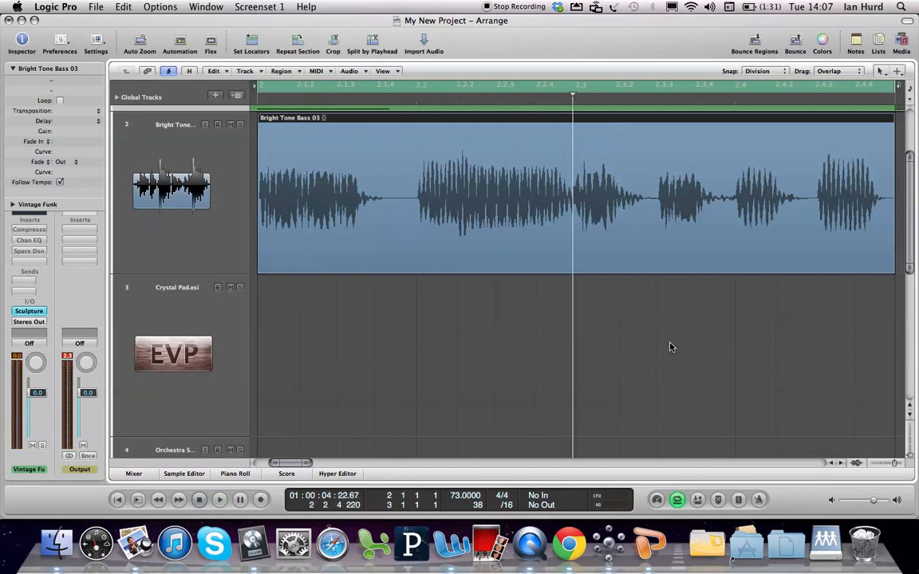
left_click(240, 126)
left_click(240, 125)
key("s")
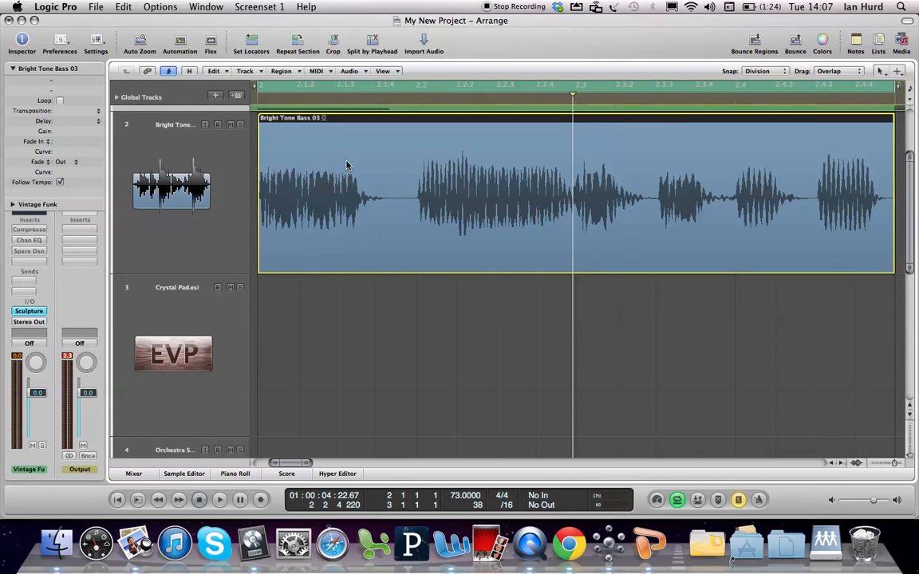
key("space")
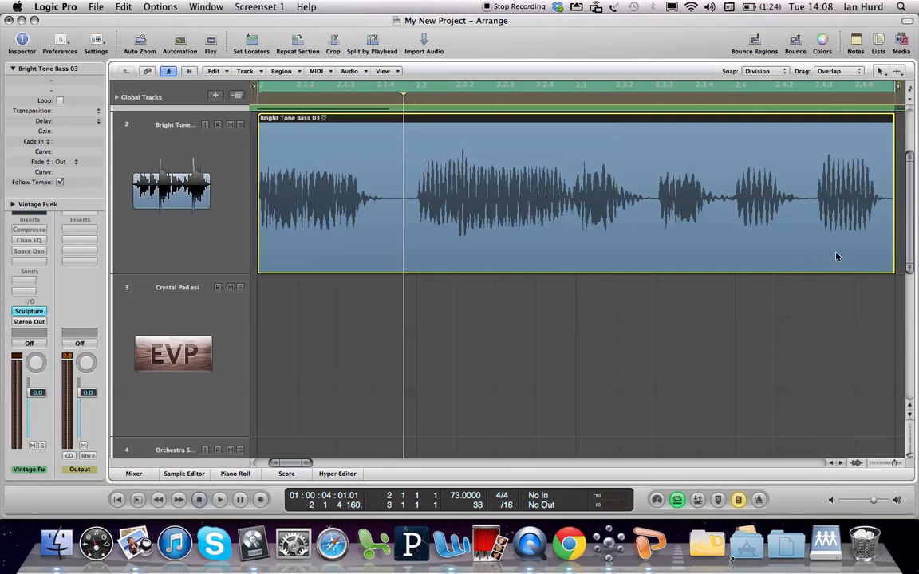
key("s")
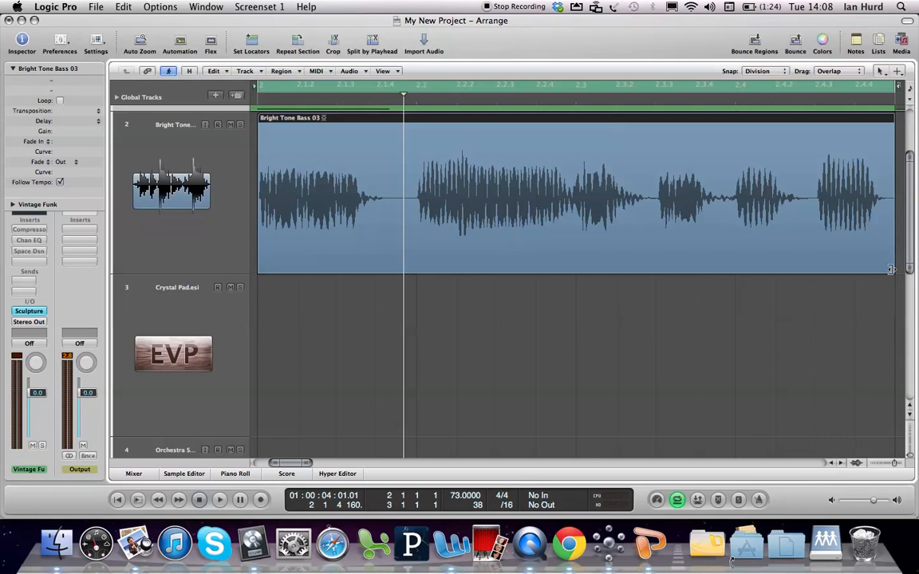
Shorten the Bright Tone Bass 03 region from its end to about 2.3.3 and deselect it
left_click_drag(891, 270, 653, 269)
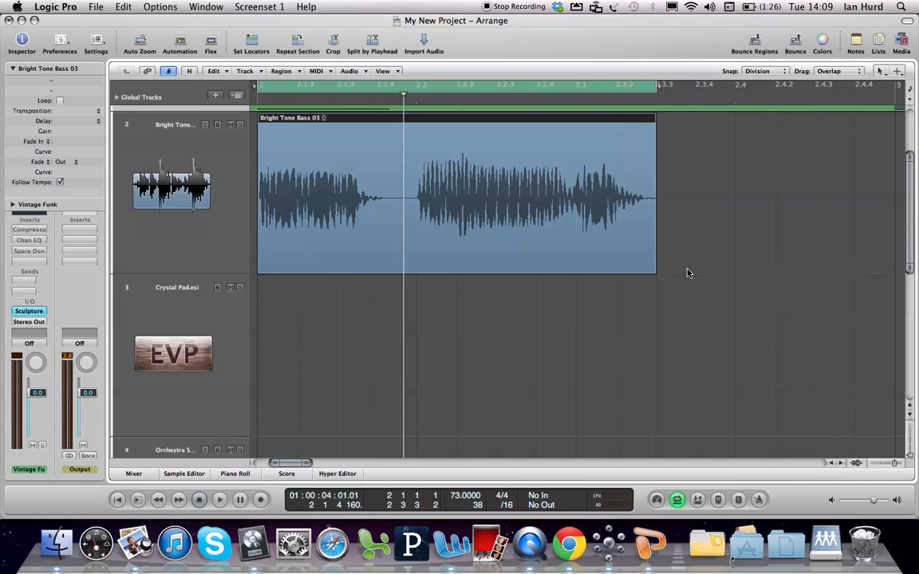
left_click(689, 272)
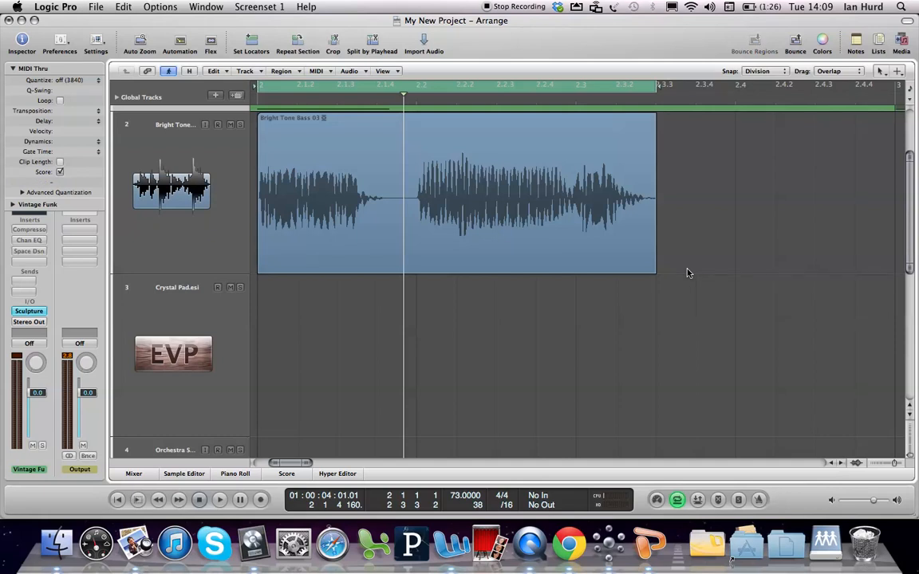
Repeat the trimmed Bright Tone Bass 03 region at bar 2 as 2 copies with the adjustment set to Bar
key("z")
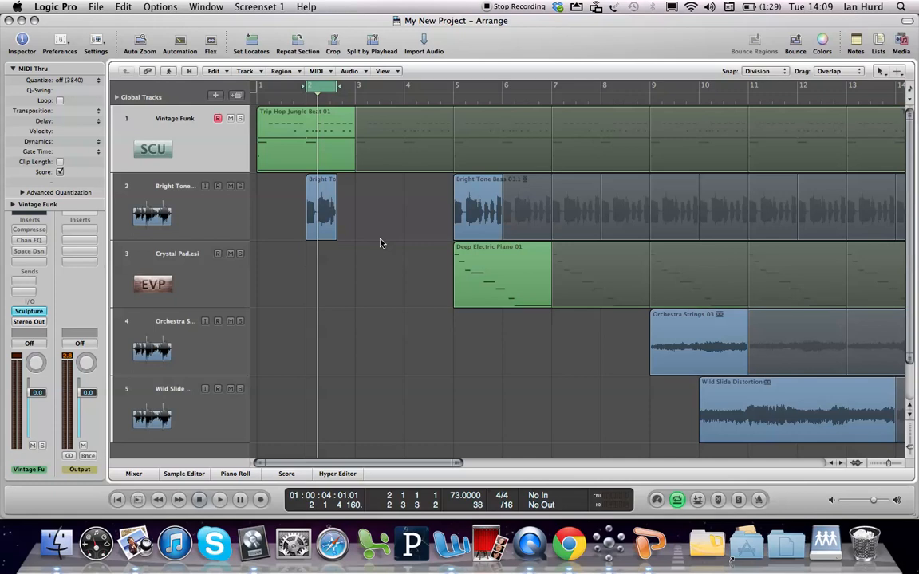
left_click(332, 214)
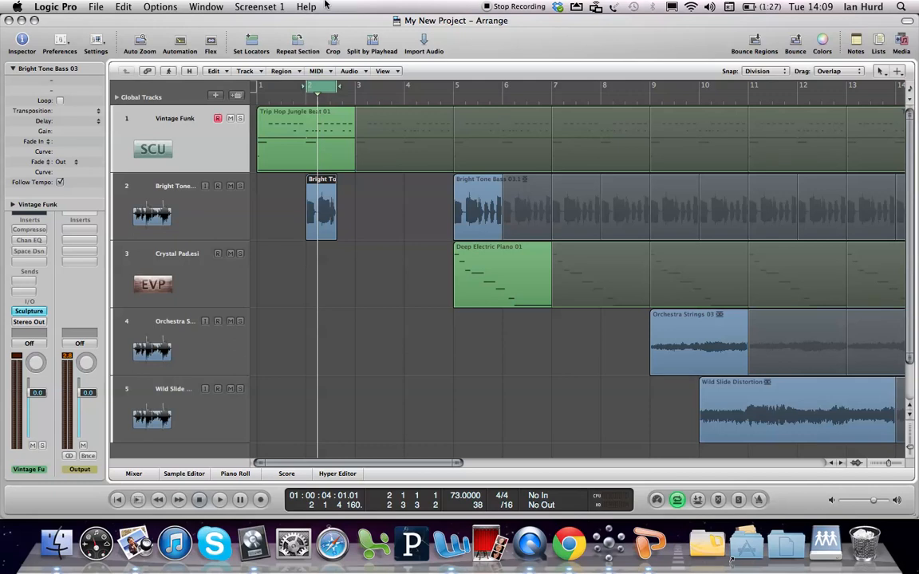
left_click(282, 71)
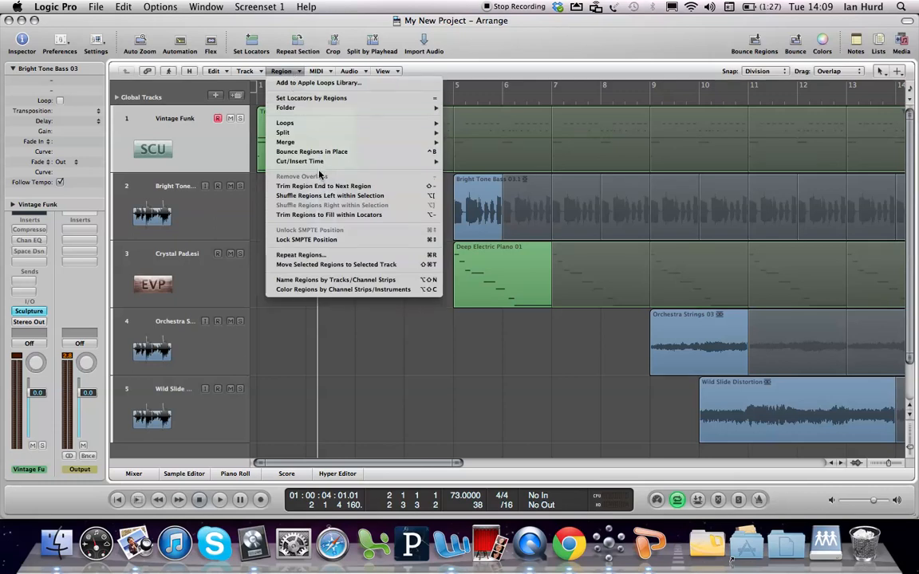
left_click(418, 255)
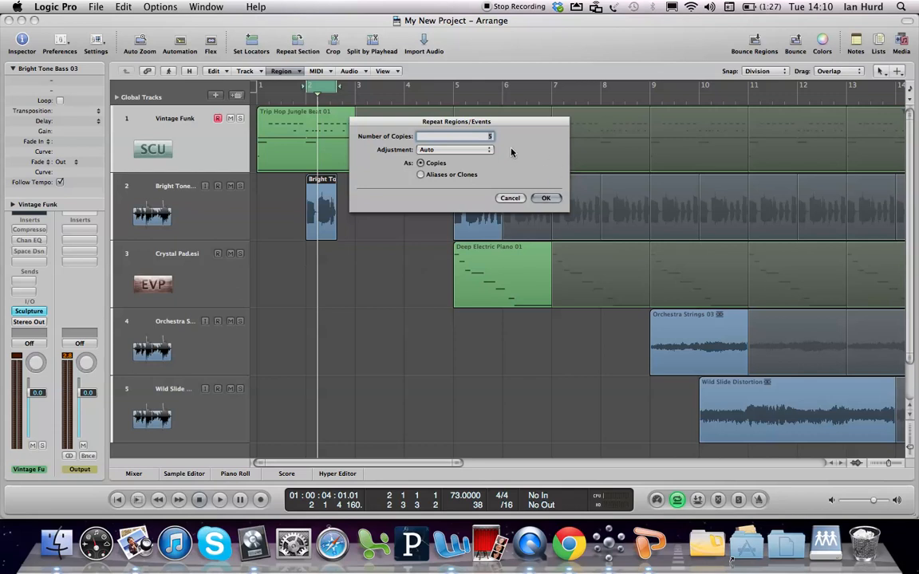
type("2")
left_click(471, 152)
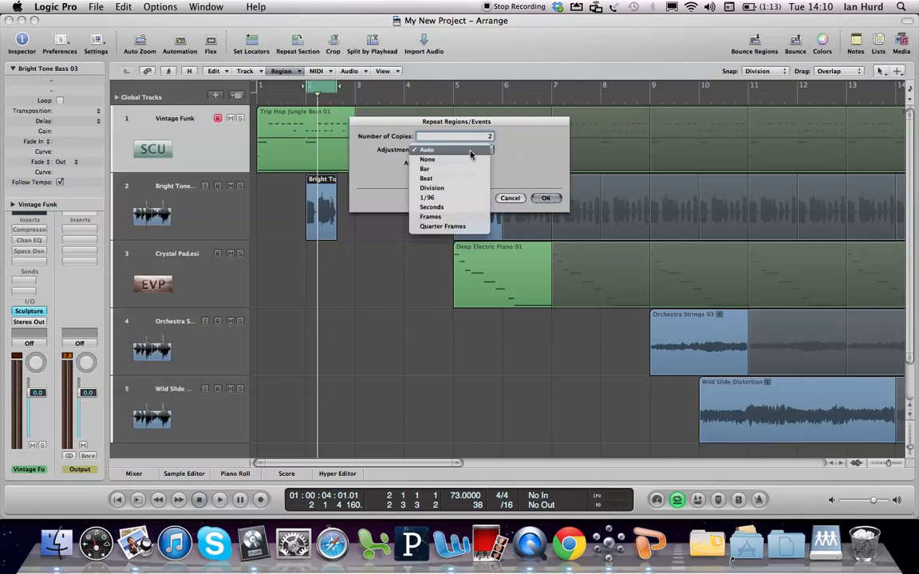
left_click(438, 170)
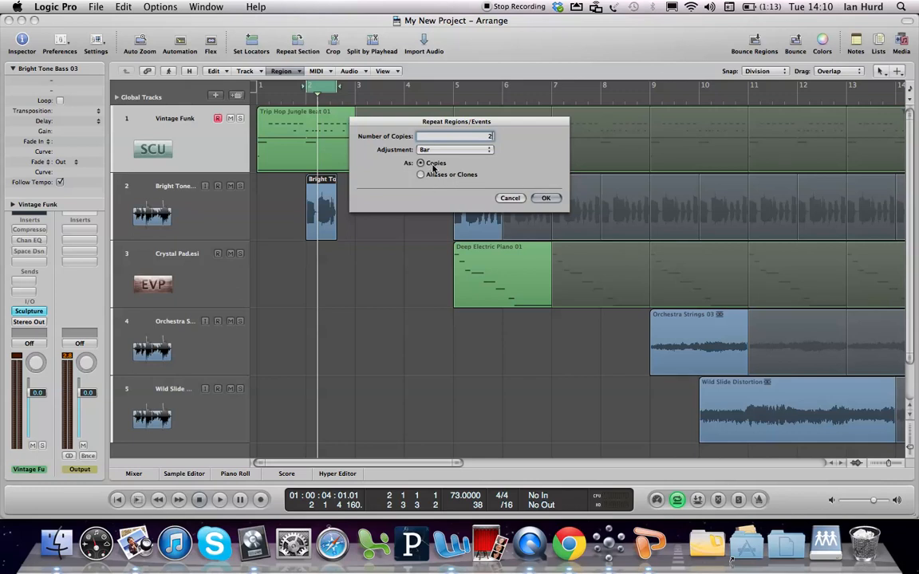
left_click(545, 199)
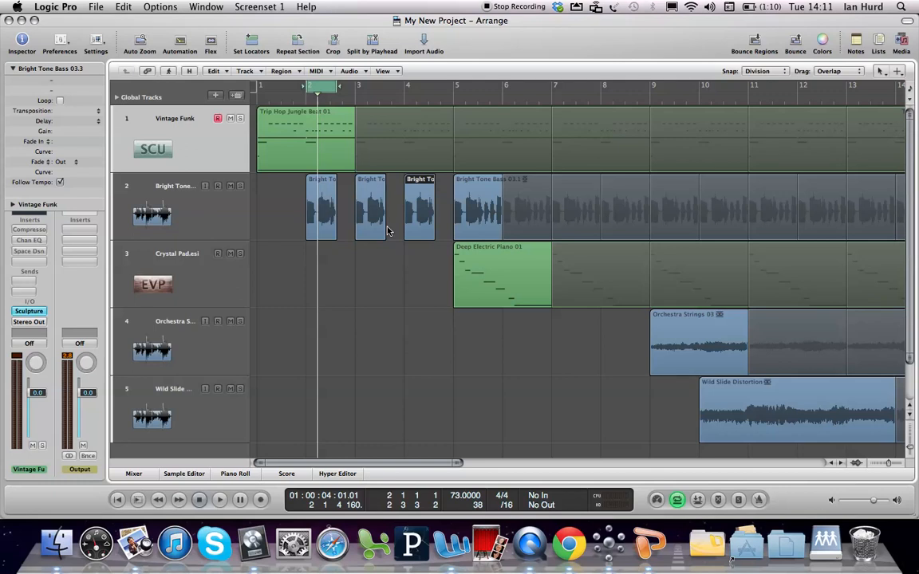
Turn off Cycle mode and play the arrangement from the start of bar 1
left_click(200, 150)
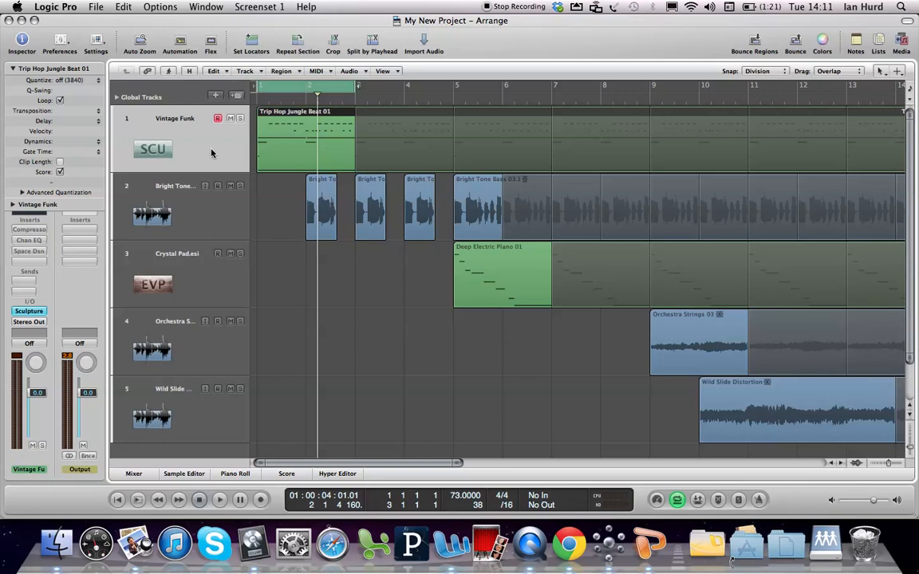
key("Return")
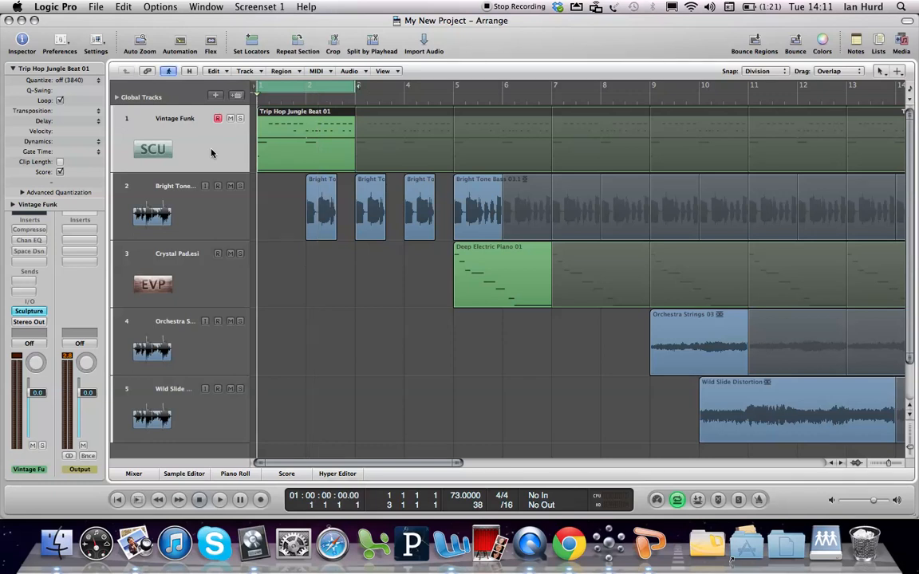
key("c")
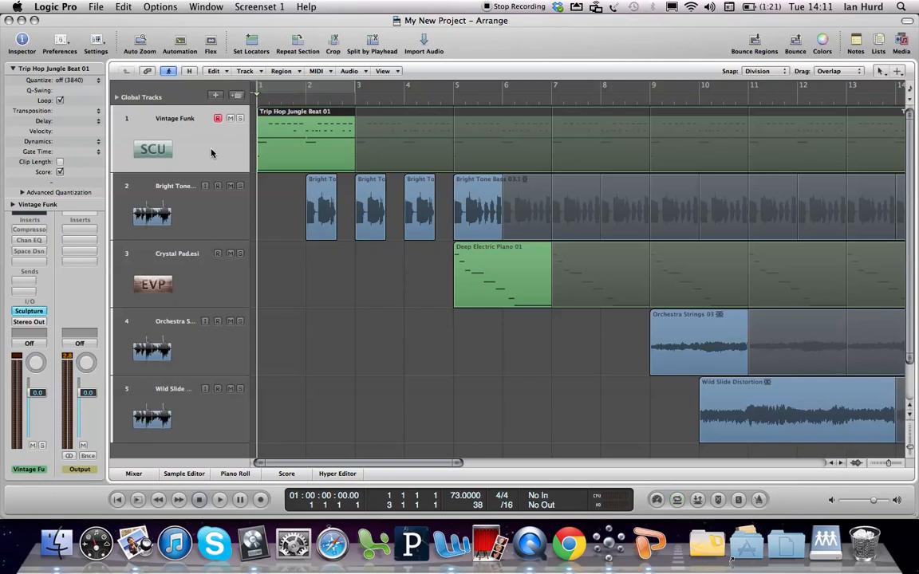
key("space")
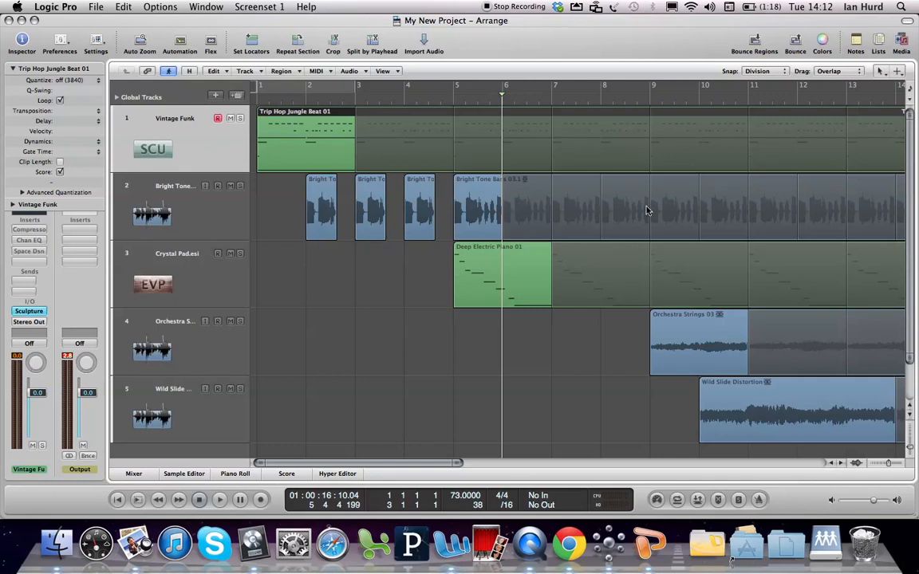
Shorten the looping of the Deep Electric Piano 01 region so that it ends at bar 9
left_click_drag(650, 247, 653, 247)
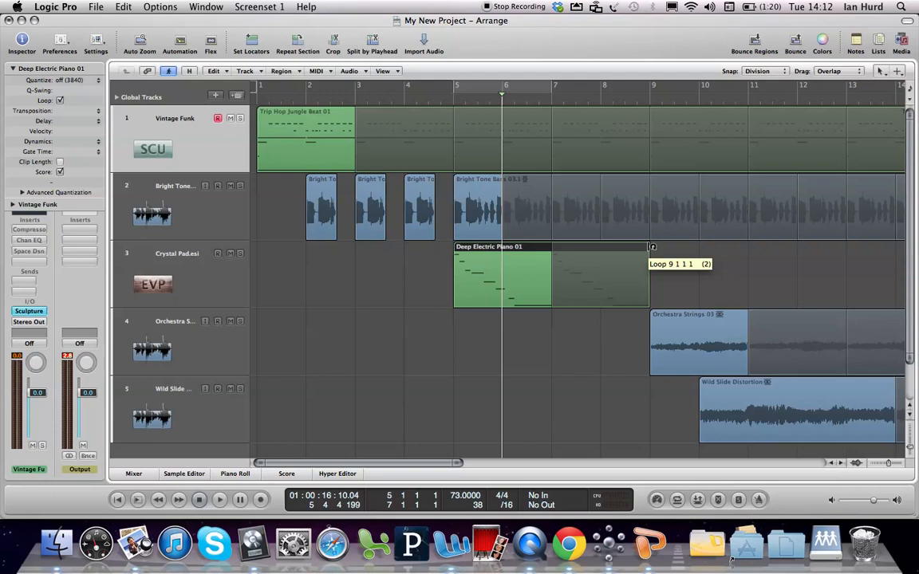
left_click_drag(650, 247, 650, 247)
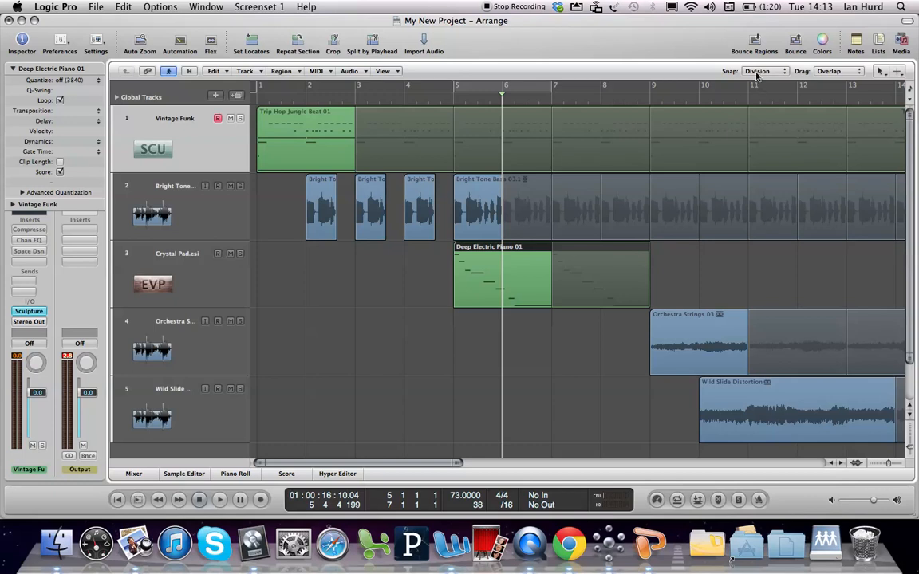
mouse_move(650, 247)
left_mouse_down()
mouse_move(668, 248)
mouse_move(651, 246)
left_mouse_up()
Turn off looping for the Orchestra Strings 03 region and shorten it to one bar, ending at bar 10
left_click(694, 358)
key("l")
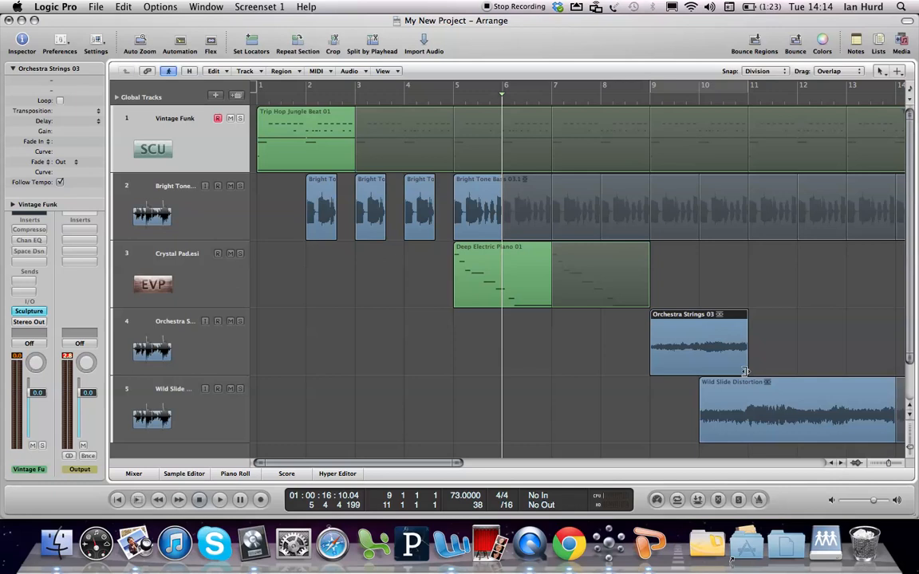
left_click_drag(745, 371, 745, 371)
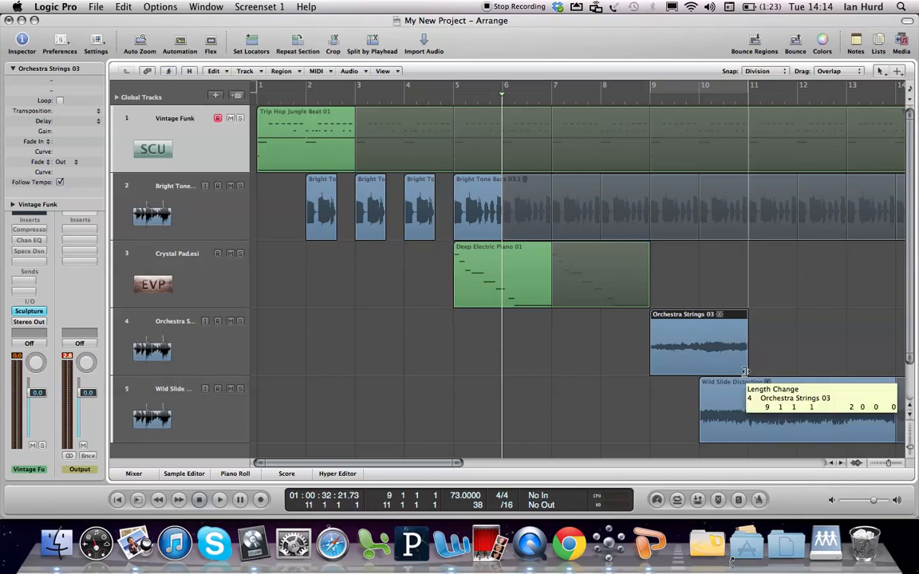
left_click_drag(744, 371, 697, 383)
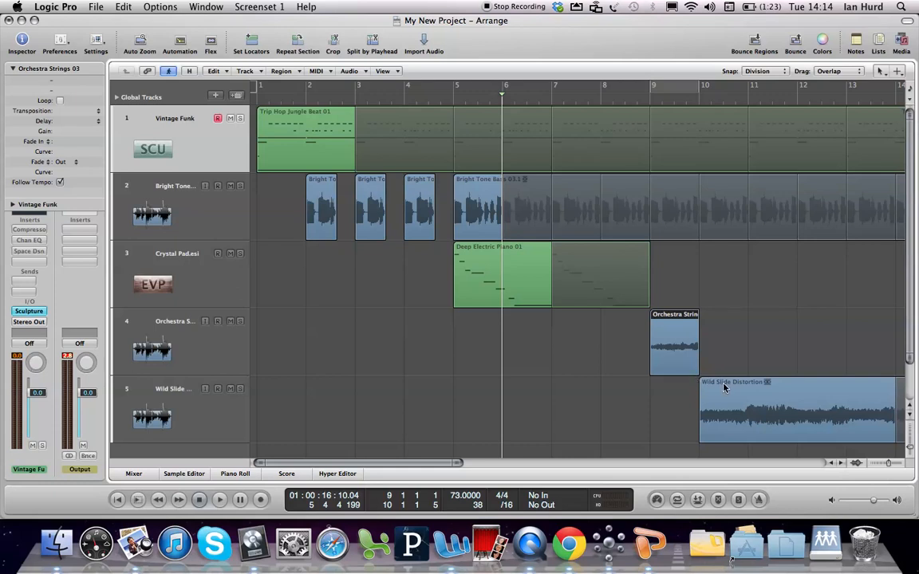
Turn off looping for the Wild Slide Distortion region and shorten it to about one bar, ending at bar 11
left_click(724, 387)
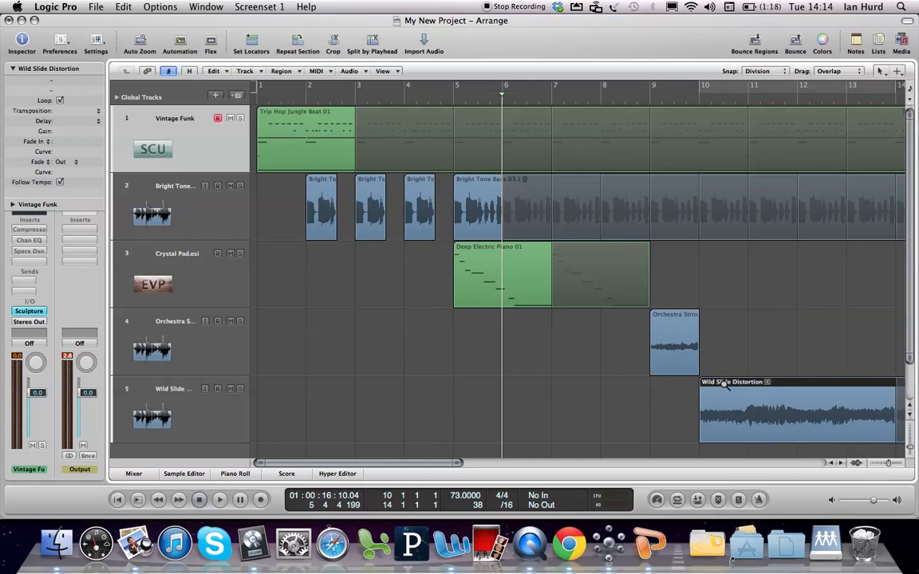
key("ctrl+Left")
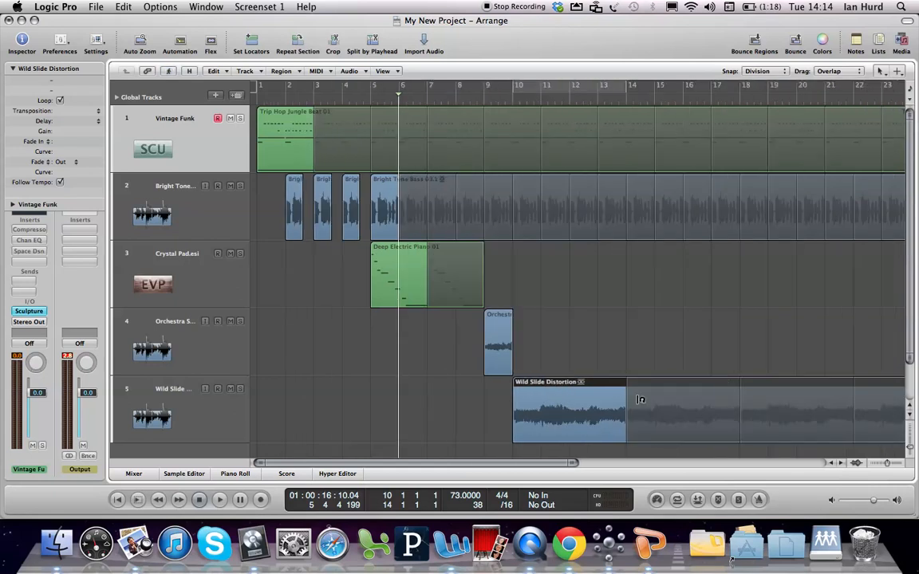
key("l")
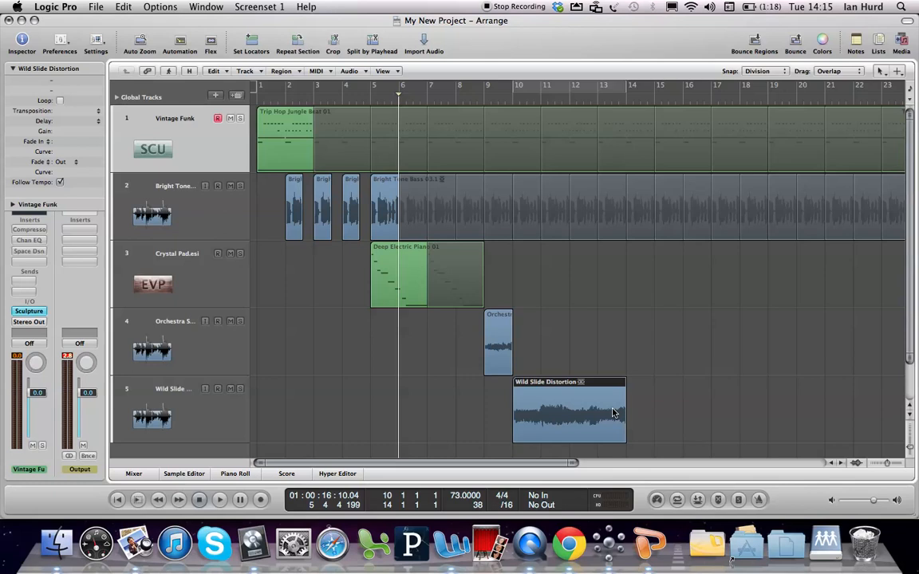
left_click_drag(627, 437, 538, 436)
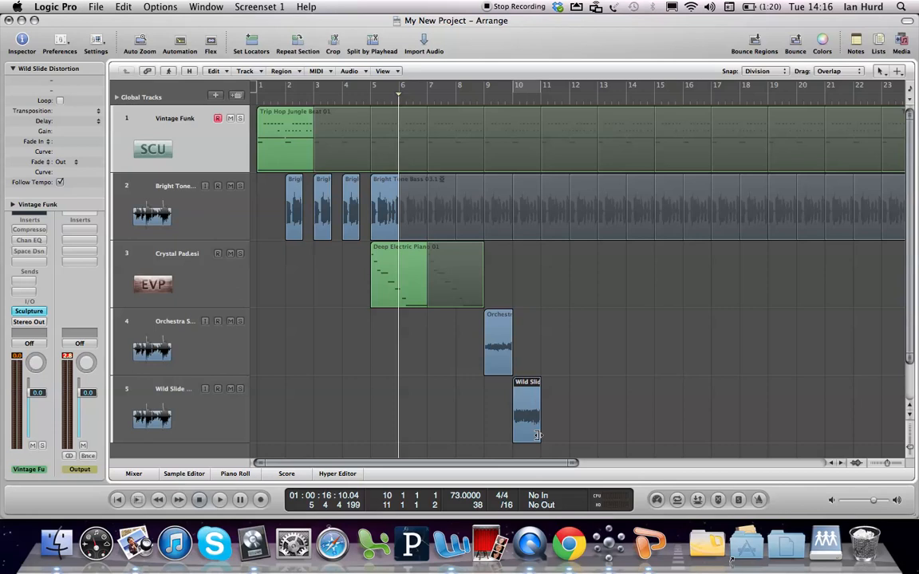
Try repeating the Orchestra Strings 03 and Wild Slide Distortion regions together as 2 copies with adjustment None, and undo the repeat
left_click_drag(560, 397, 468, 336)
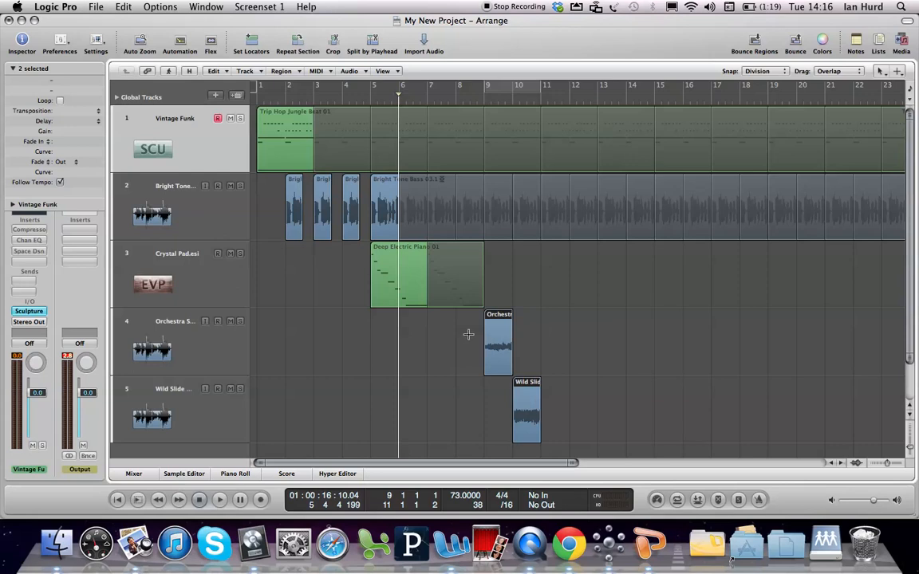
key("super+r")
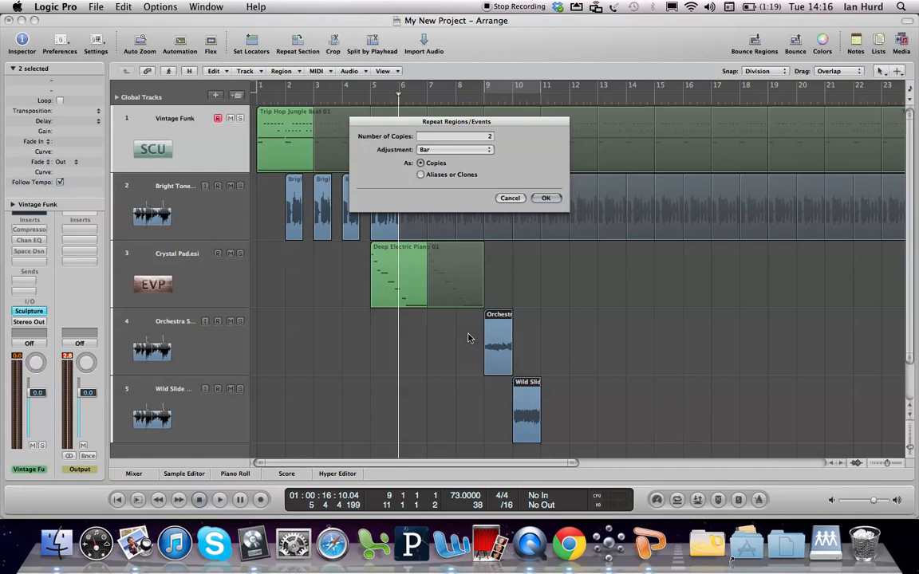
left_click(455, 151)
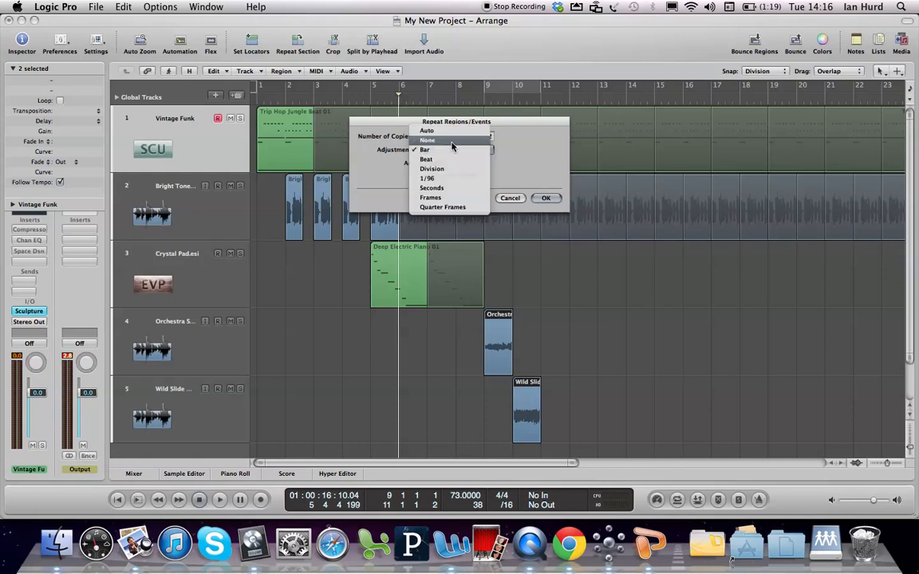
left_click(448, 141)
left_click(543, 199)
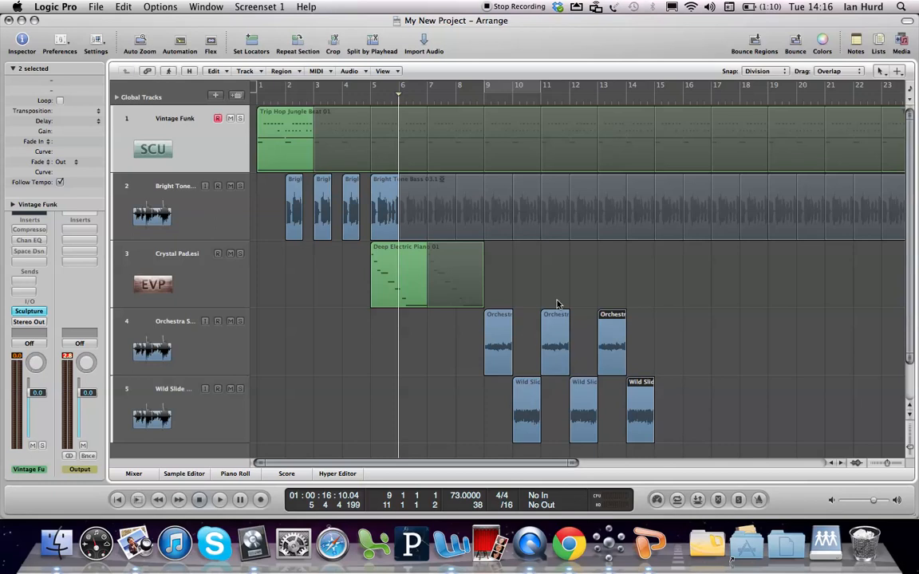
key("super+z")
Repeat the Orchestra Strings 03 and Wild Slide Distortion regions together as 2 copies and select the Orchestra Strings 03 region at bar 9
key("super+r")
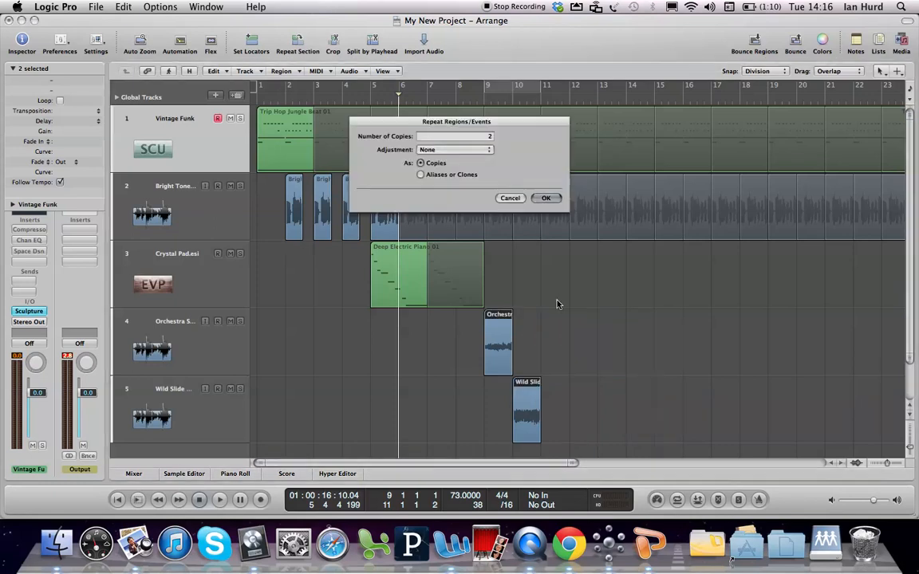
left_click(458, 150)
left_click(458, 150)
left_click(546, 199)
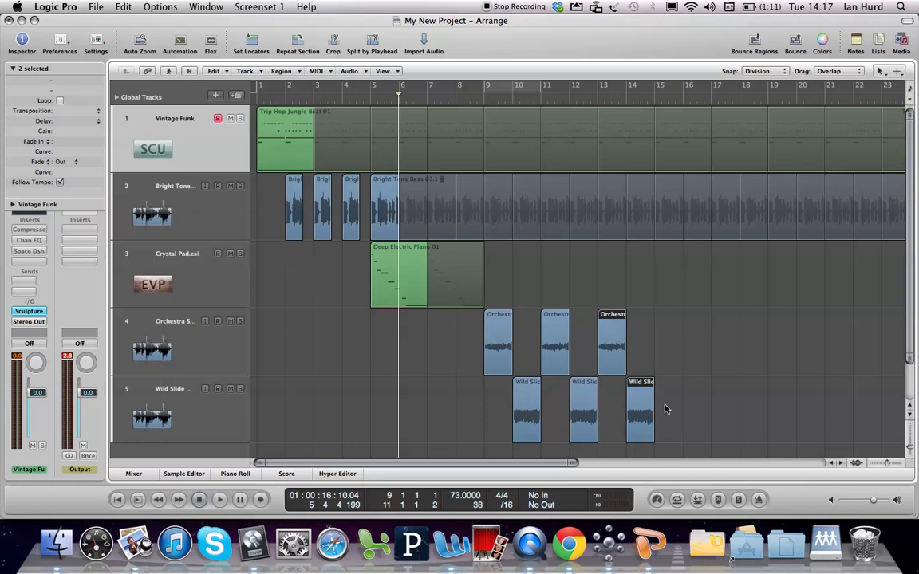
left_click(501, 349)
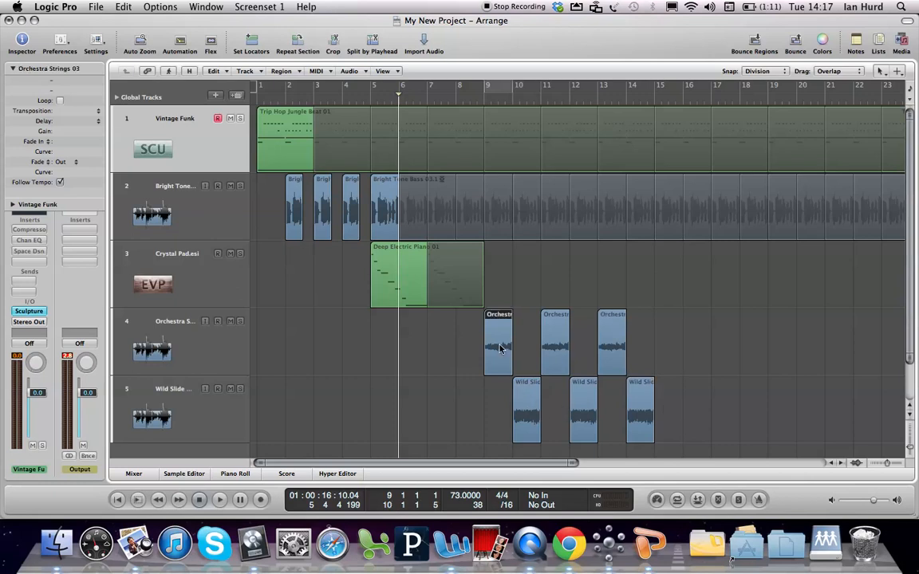
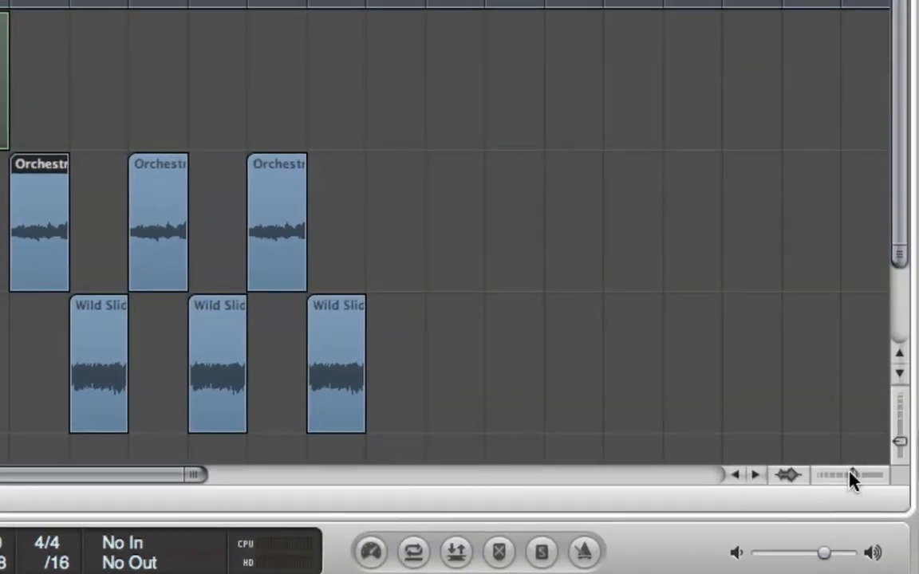
Shorten the project to end at bar 25, cutting the looped beat and bass regions at that bar
left_click_drag(851, 477, 848, 479)
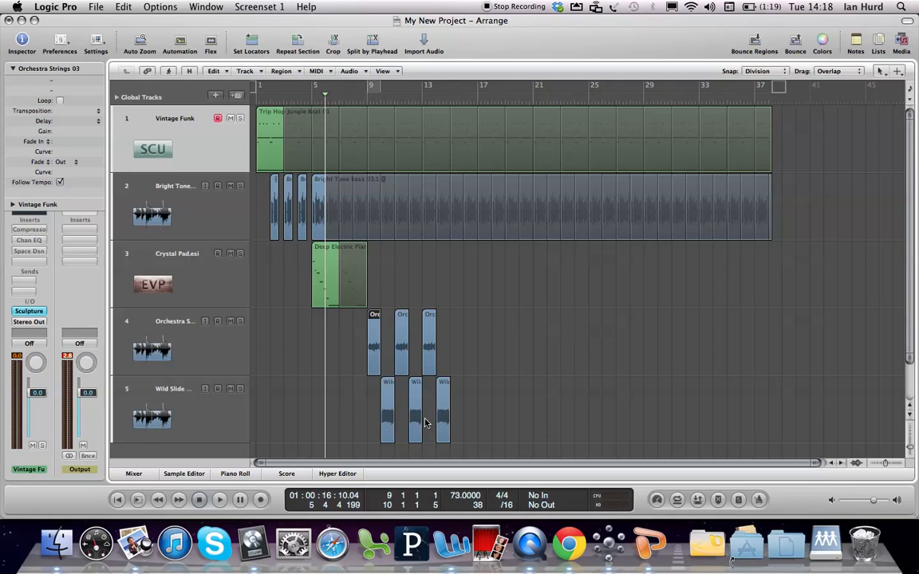
left_click(535, 319, "ctrl+alt")
left_click(534, 318, "ctrl+alt")
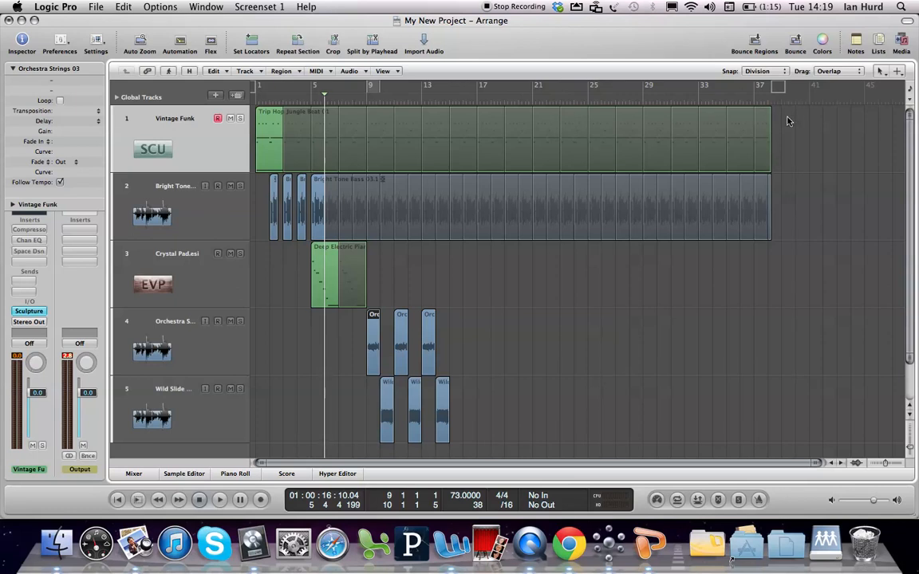
left_click_drag(772, 109, 591, 128)
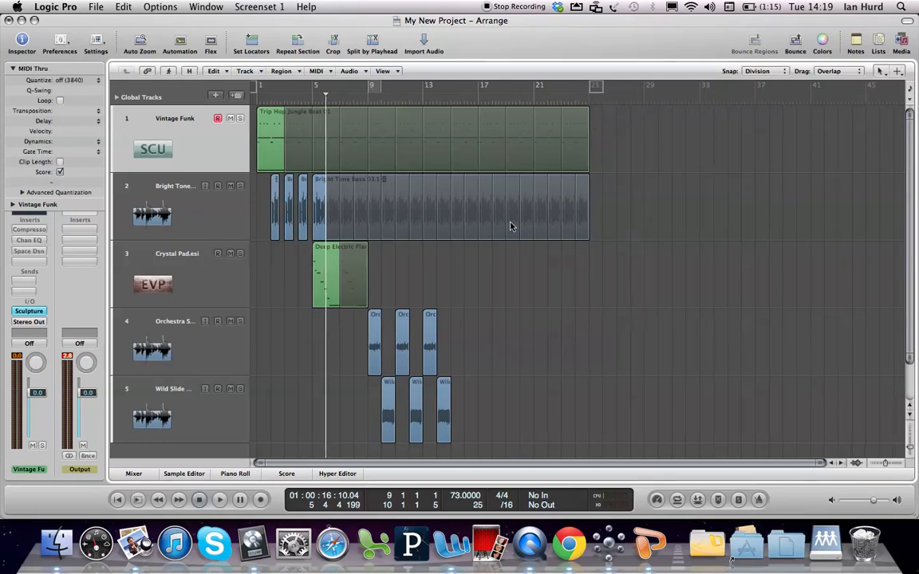
Copy the looped Deep Electric Piano 01 region from bar 5 to bar 15 on the same track
left_click(639, 384)
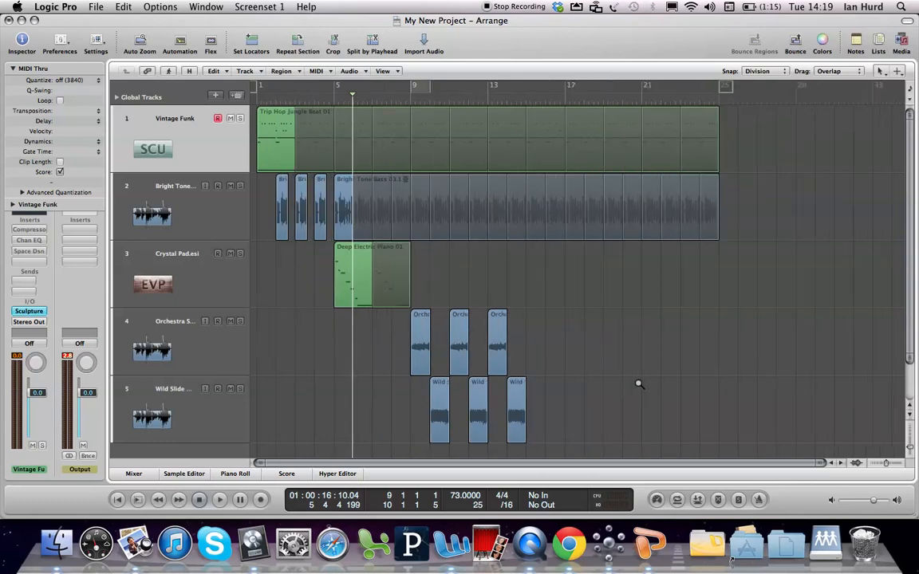
left_click(638, 383)
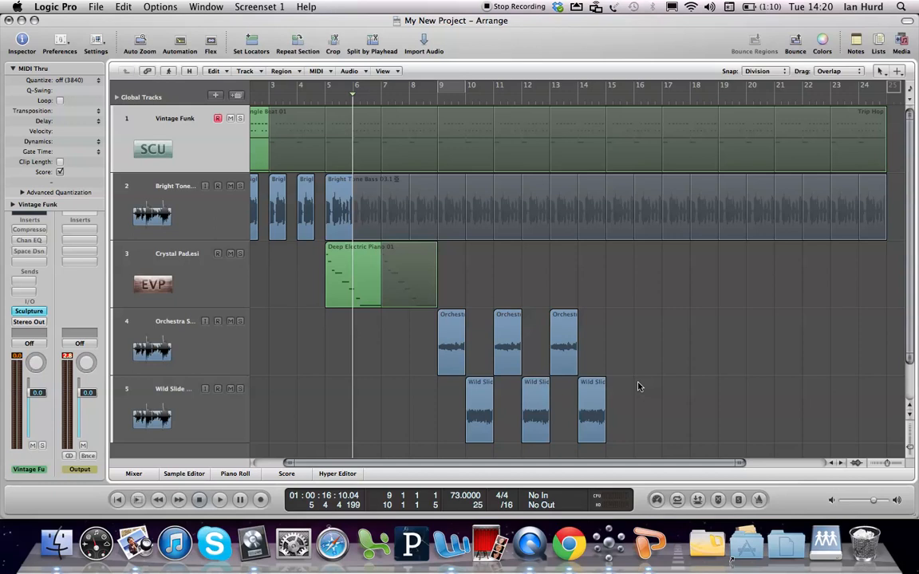
left_click(355, 252)
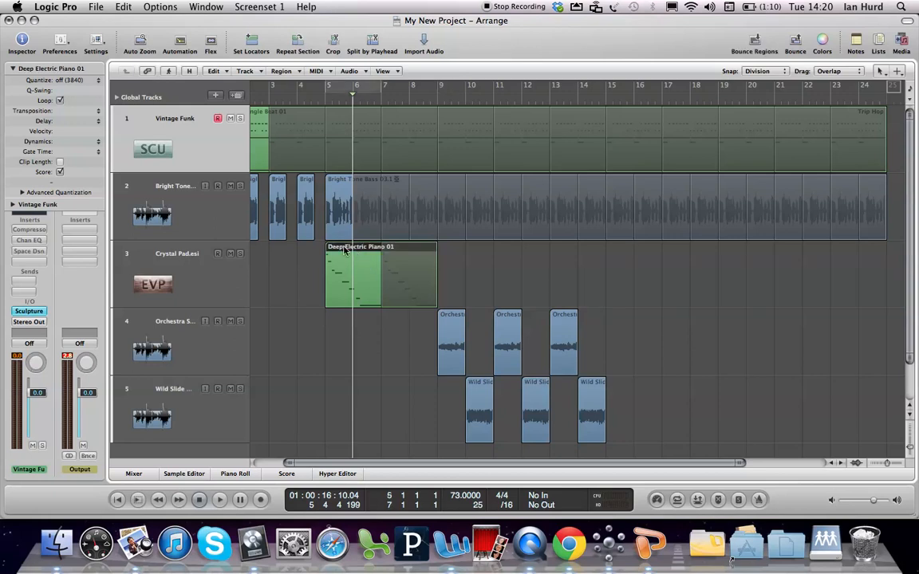
left_click_drag(345, 253, 626, 247)
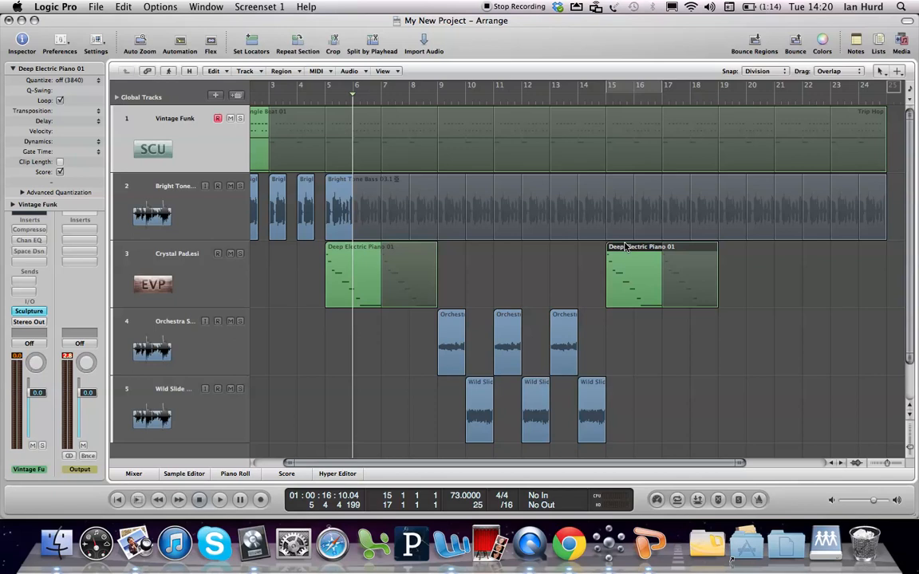
Set the loops of Trip Hop Jungle Beat 01, Bright Tone Bass 03.1 and the second Deep Electric Piano 01 to end at bar 21, and play the ending
left_click(628, 146)
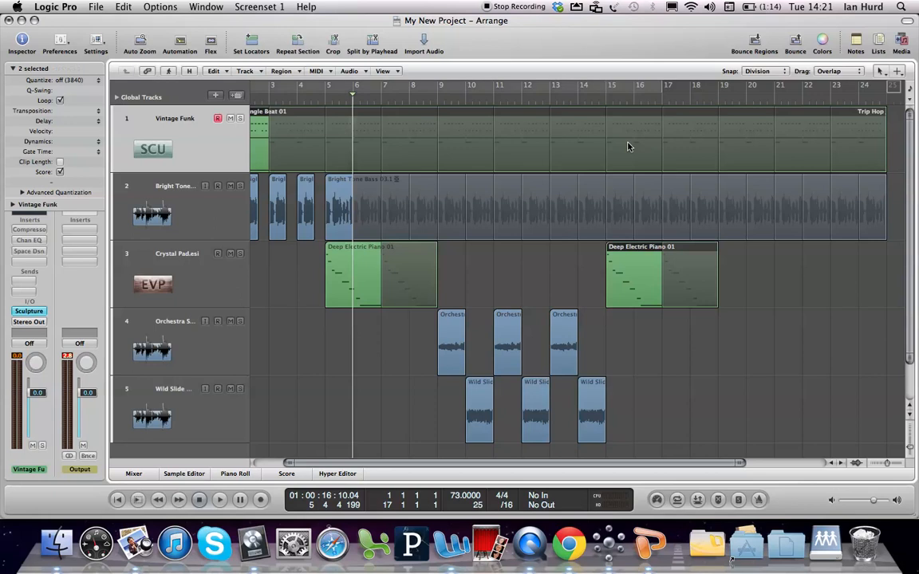
left_click(627, 199, "shift")
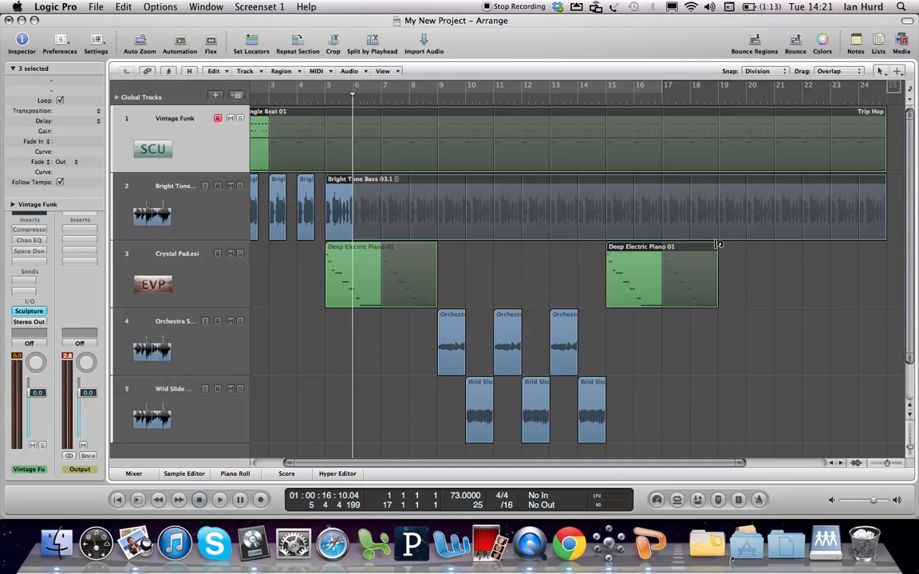
left_click_drag(718, 244, 774, 243)
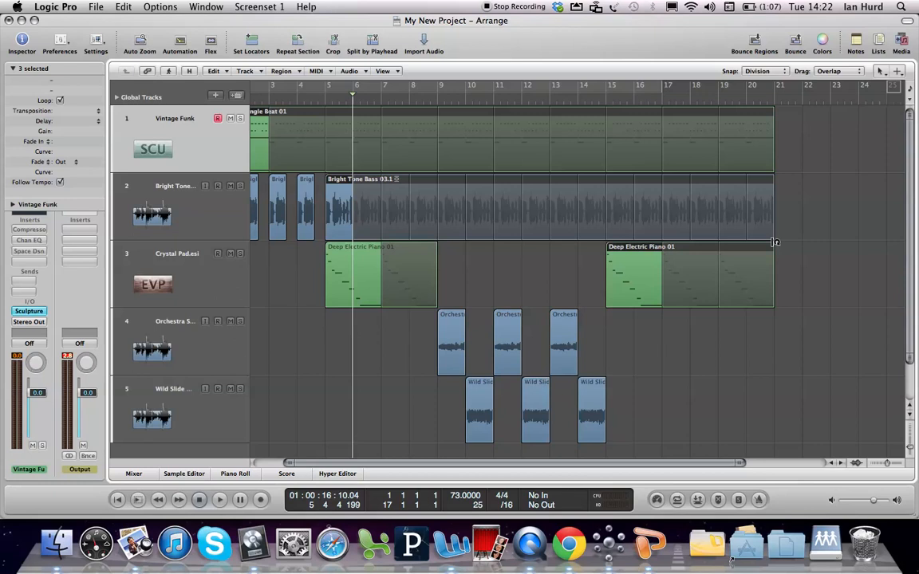
key("super+z")
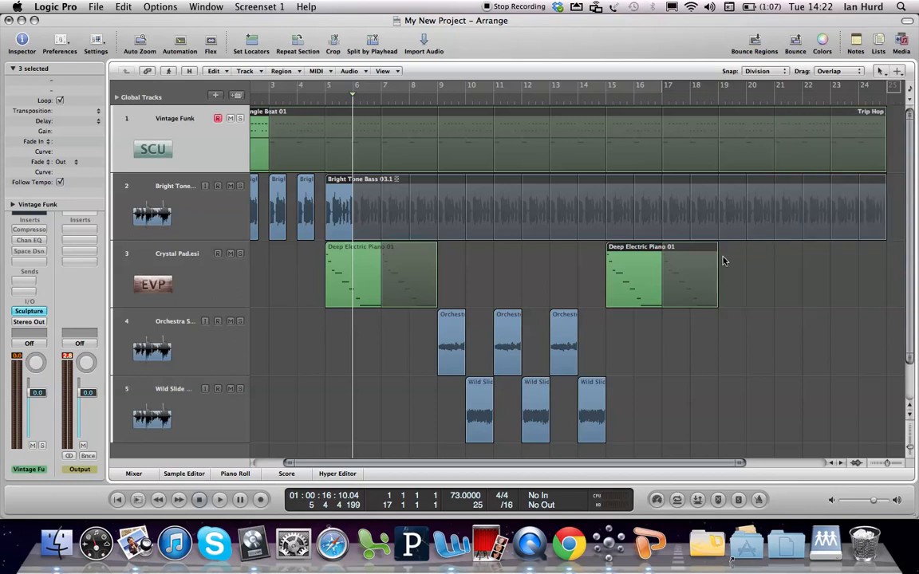
left_click_drag(717, 250, 772, 260)
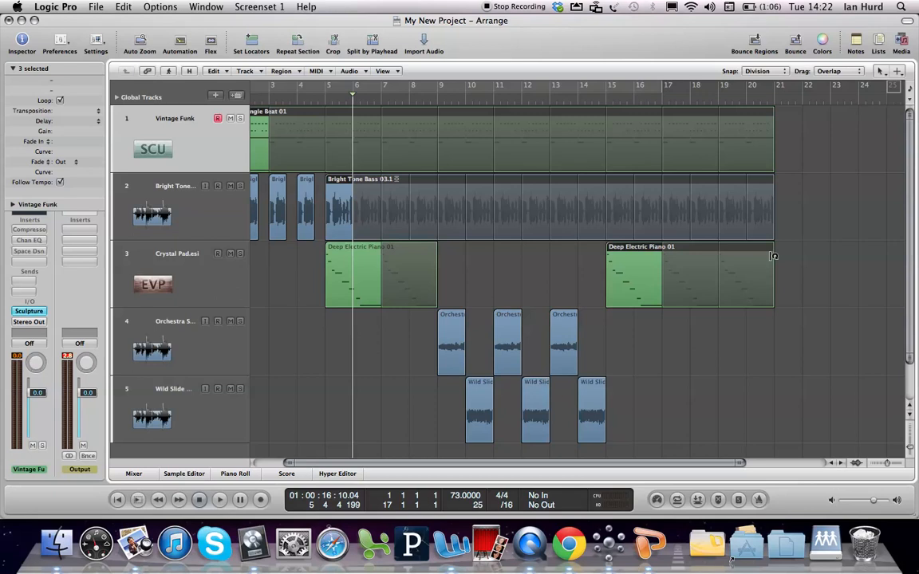
double_click(747, 102)
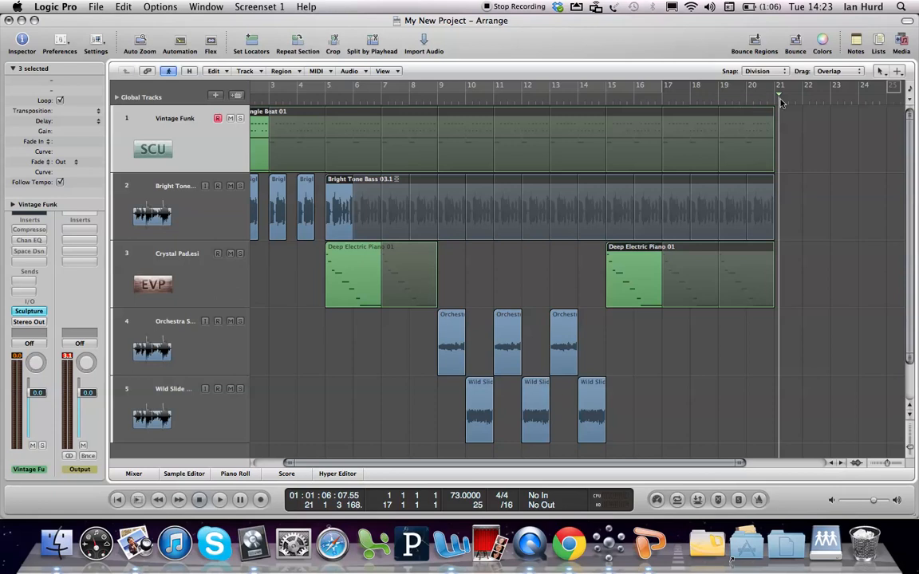
left_click(799, 169)
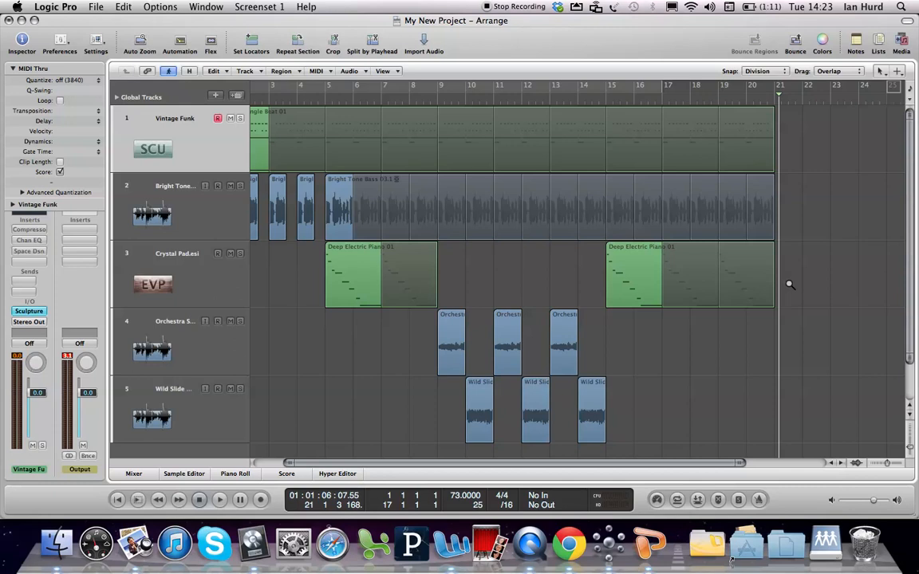
Extend the Bright Tone Bass 03.1 loop to end at position 21 2 1 1
left_click_drag(787, 318, 739, 176)
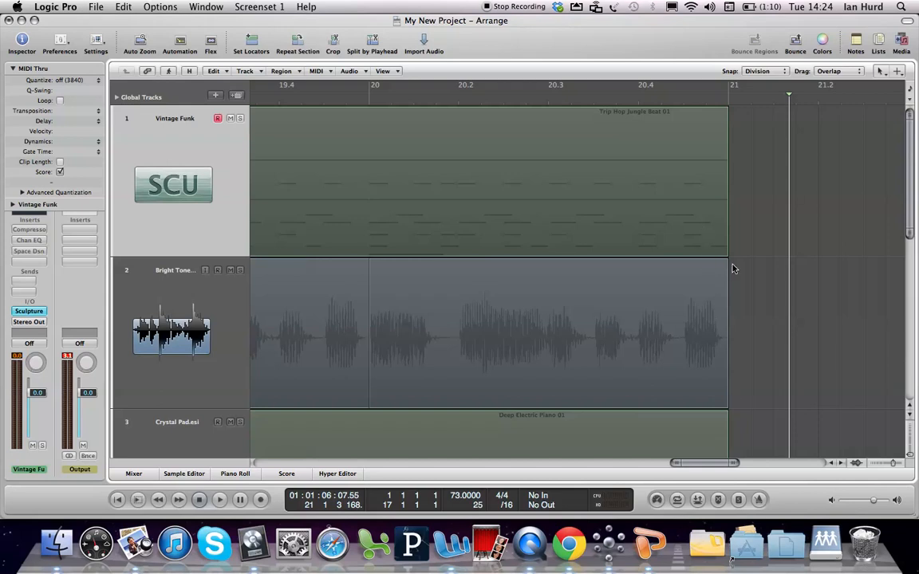
left_click_drag(728, 264, 745, 267)
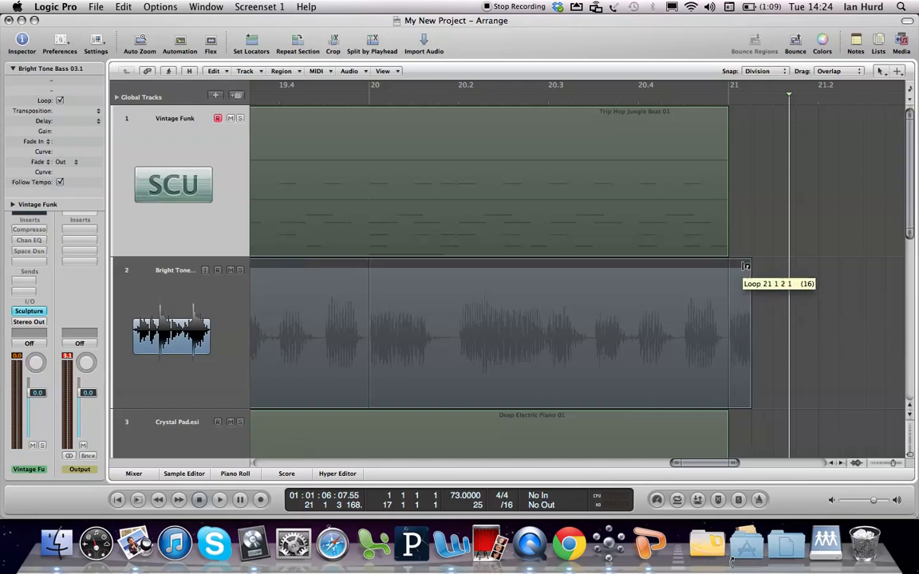
left_click_drag(745, 266, 812, 262)
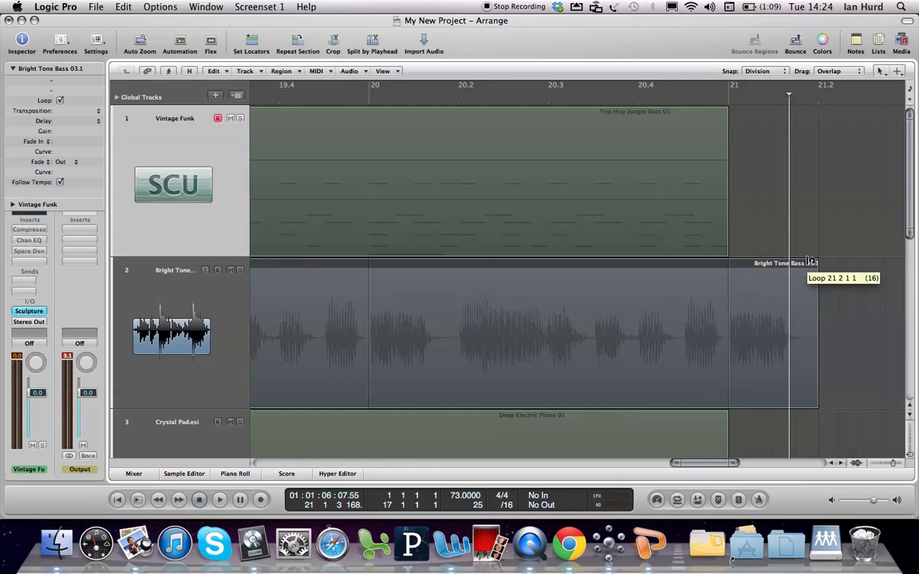
left_click_drag(811, 262, 811, 263)
left_click_drag(704, 463, 382, 464)
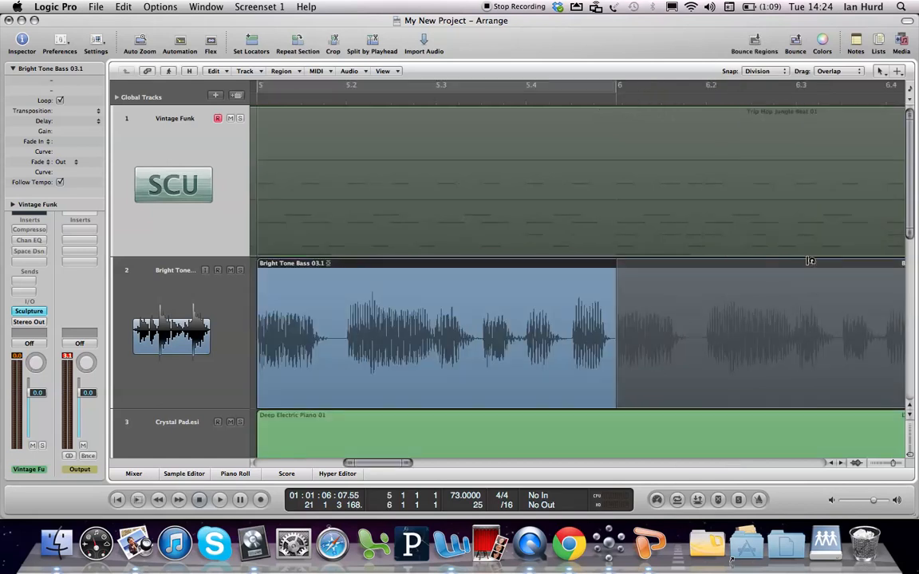
Extend the Trip Hop Jungle Beat 01 loop to end about a sixteenth note past bar 21
left_click_drag(375, 464, 708, 482)
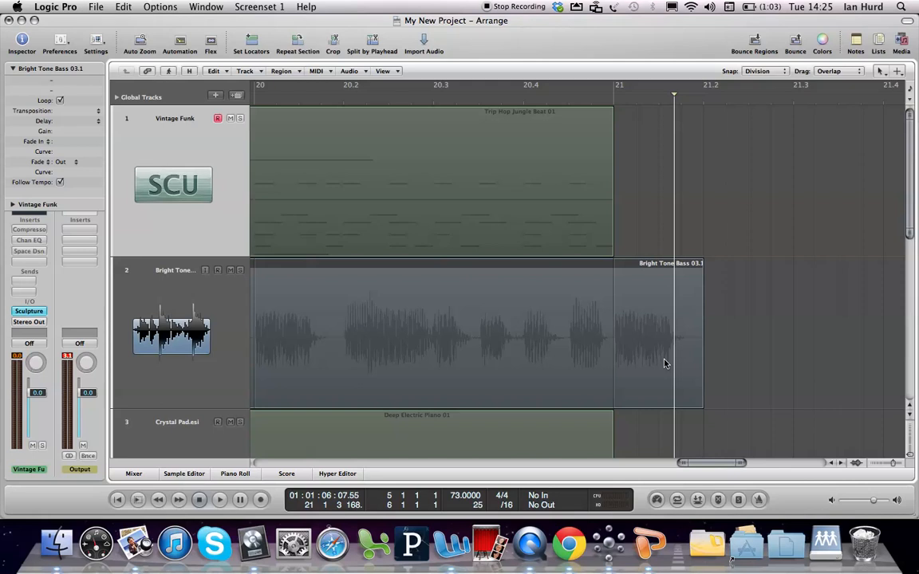
left_click(614, 110)
left_click_drag(614, 110, 645, 116)
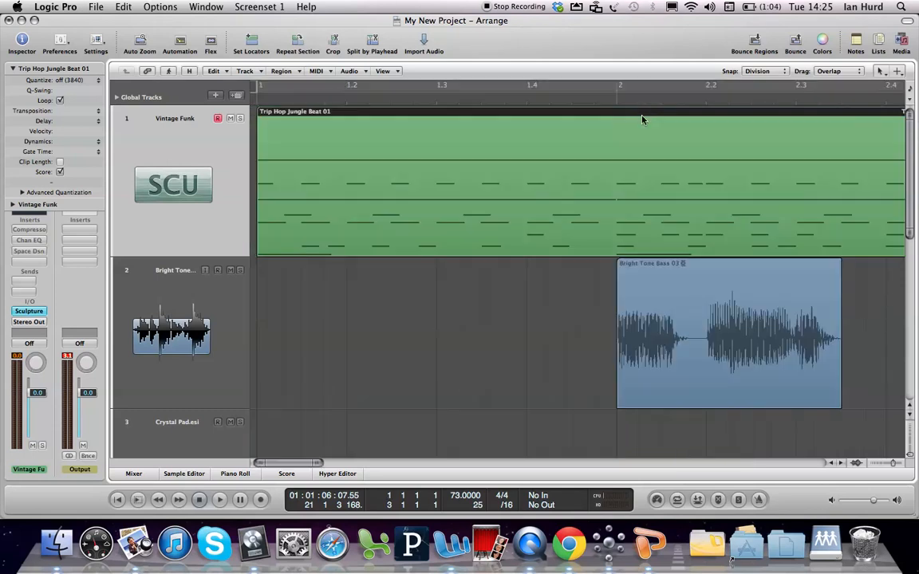
left_click_drag(289, 465, 715, 438)
left_click_drag(288, 463, 716, 468)
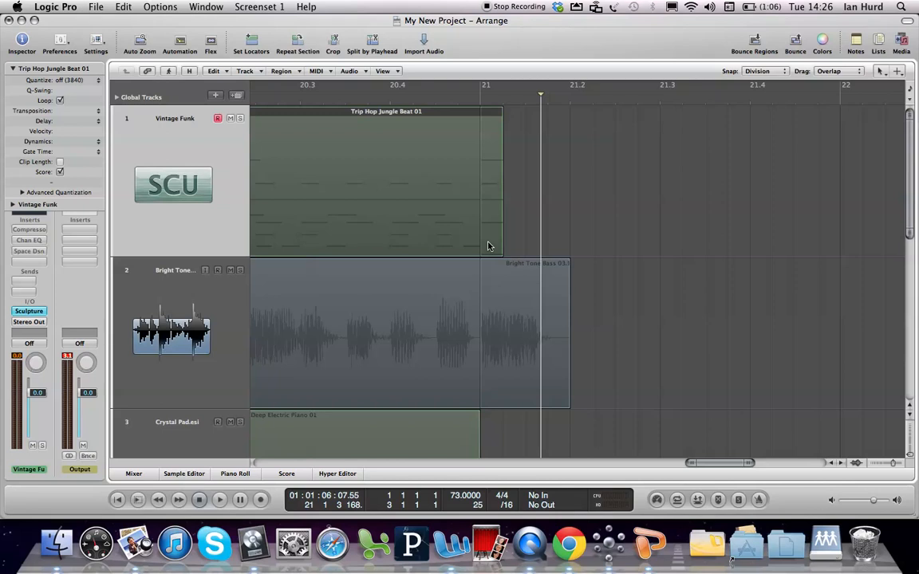
left_click(612, 239)
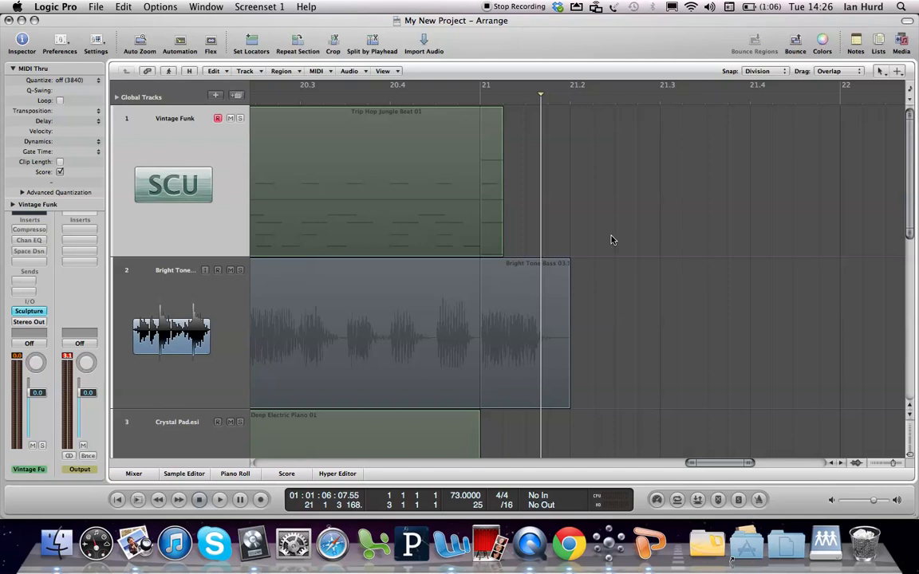
left_click(612, 237, "ctrl+alt")
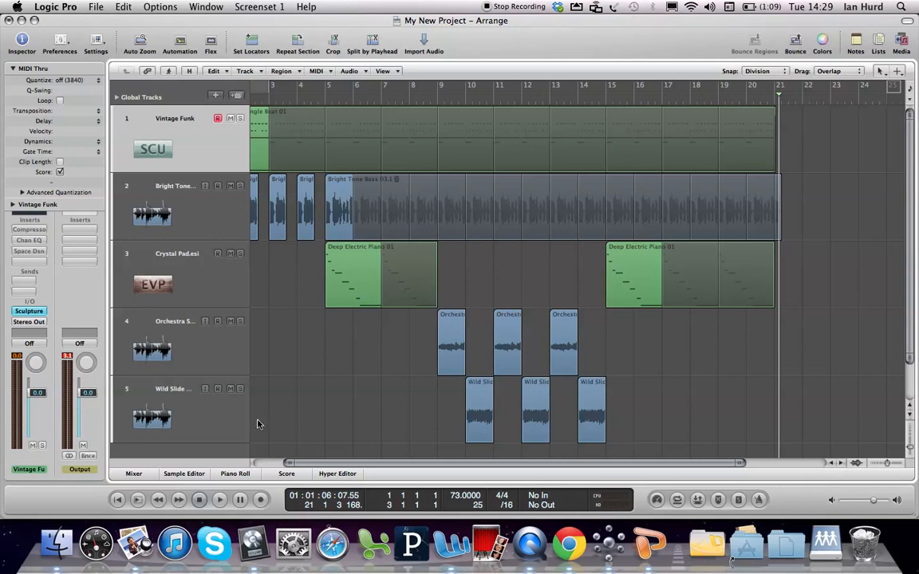
Open the mixer enlarged to full channel strips, examine the Vintage Funk and Output strips, and close it
left_click(133, 474)
left_click(133, 473)
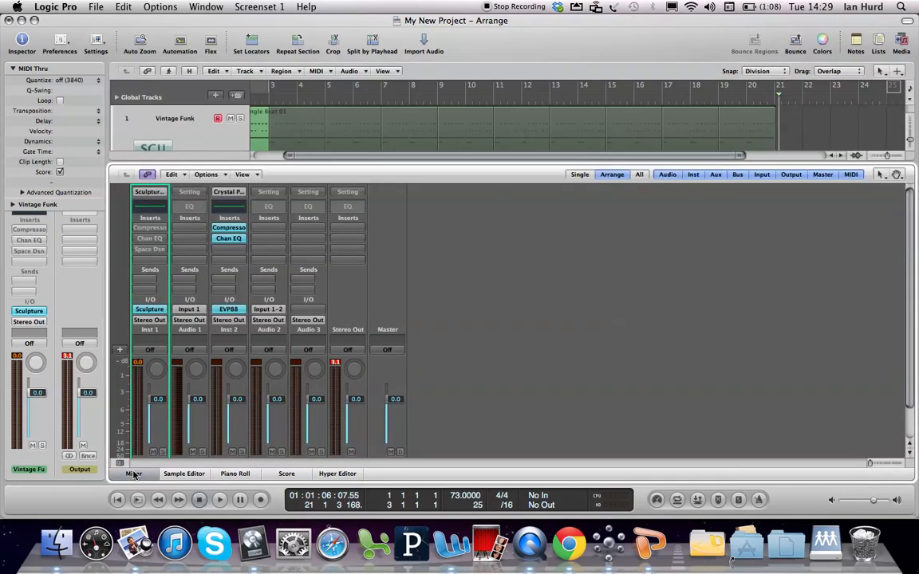
left_click_drag(425, 164, 426, 128)
left_click_drag(423, 88, 395, 132)
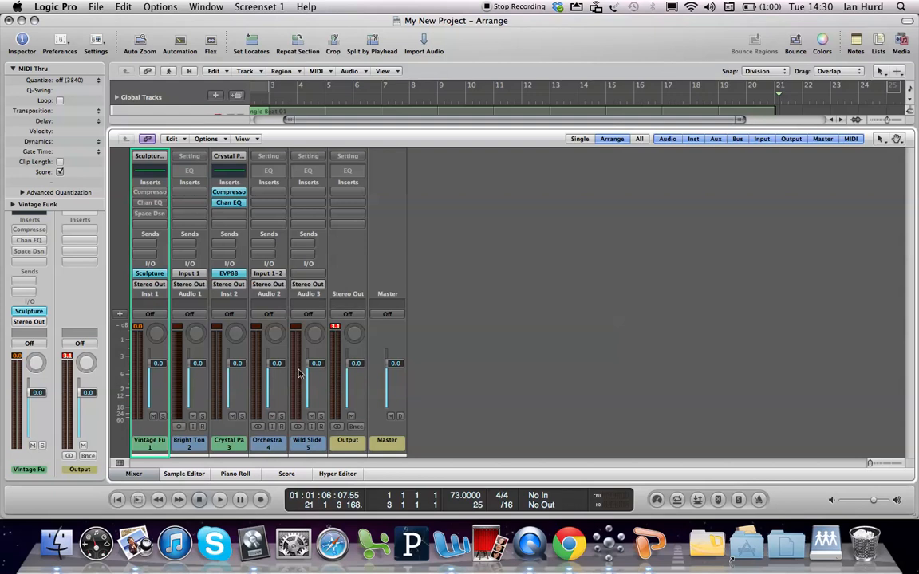
left_click(72, 302)
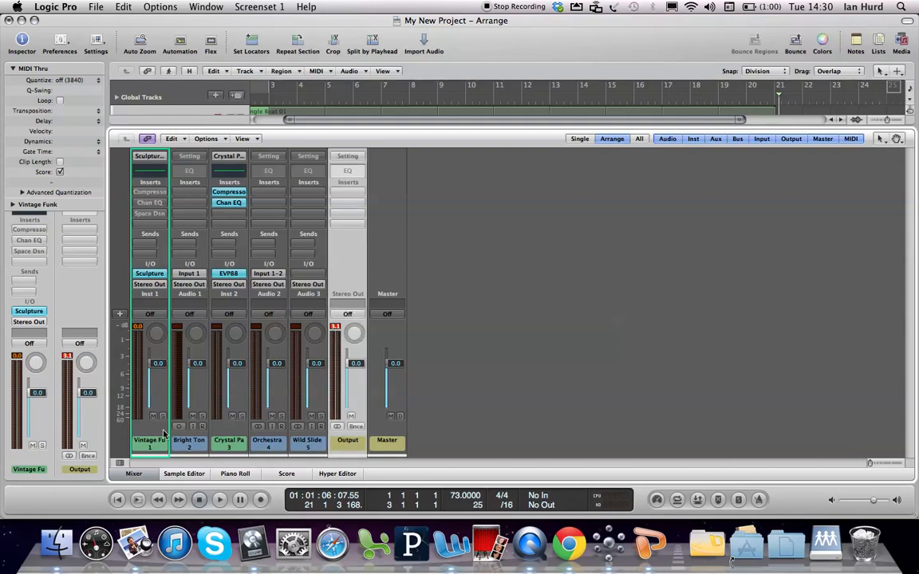
left_click(154, 446)
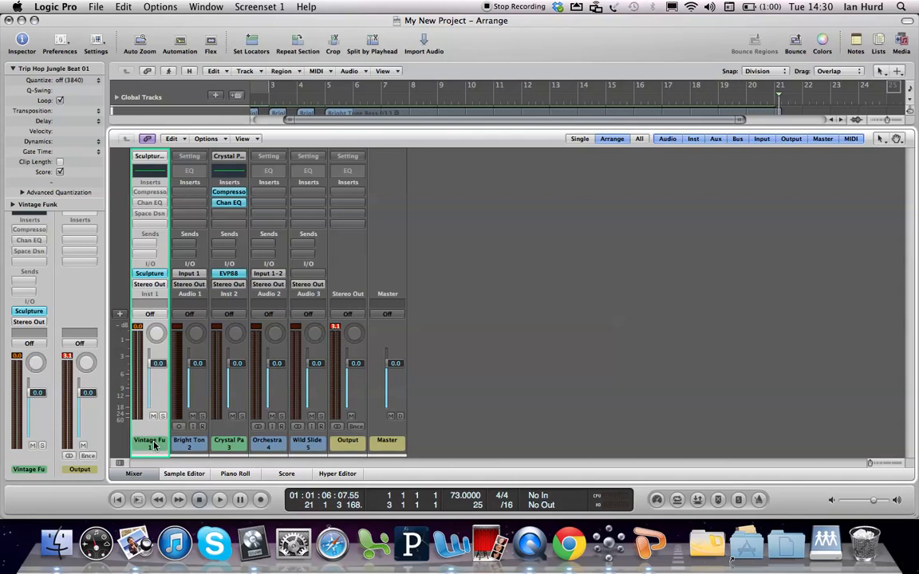
left_click(356, 446)
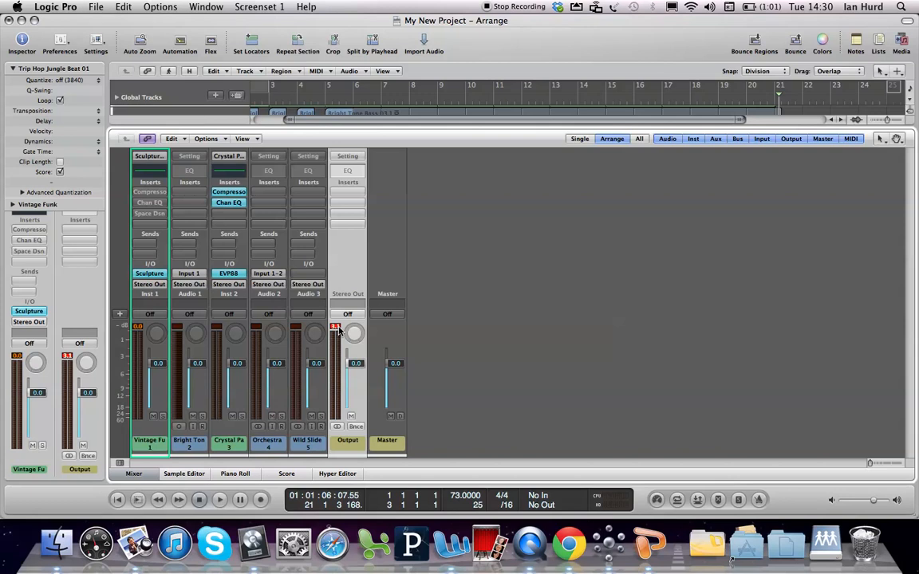
key("x")
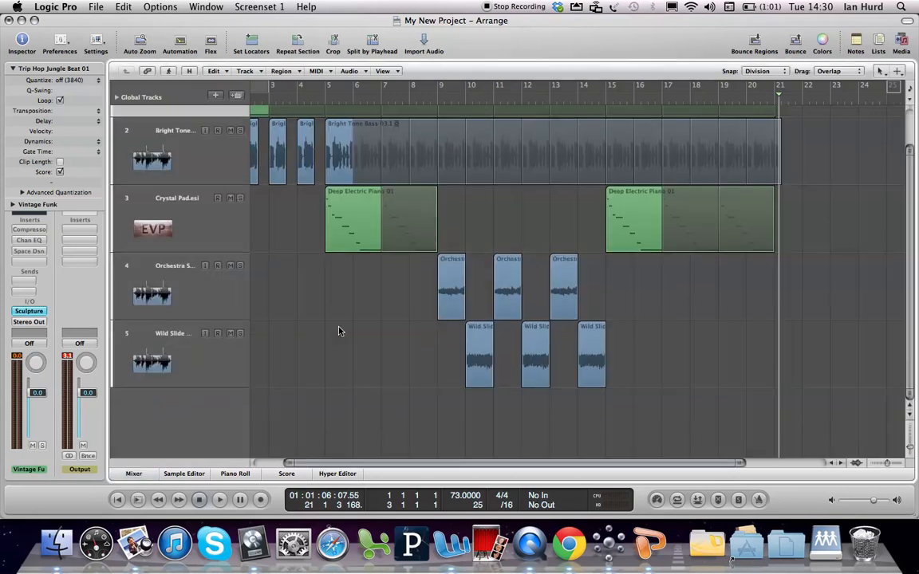
Rename tracks 1 to 5 as Drums, Bass, Piano, Strings and Guitar
scroll(910, 253, "up", 2)
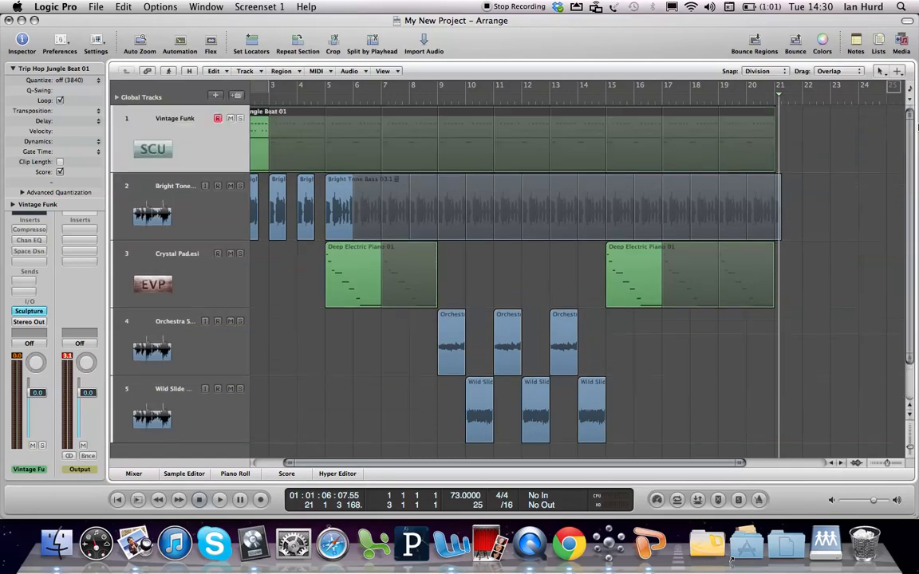
double_click(170, 118)
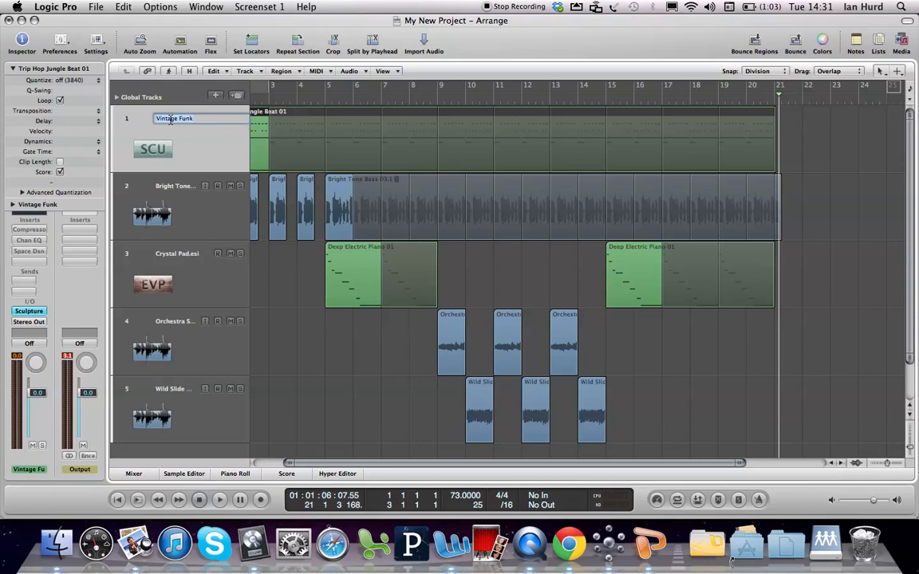
type("Drums")
key("Tab")
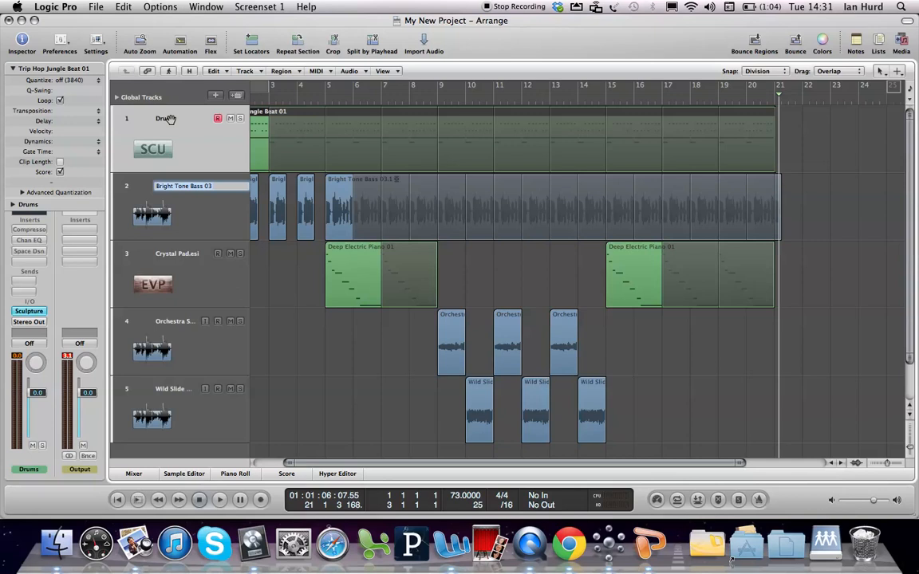
type("Bass")
key("Tab")
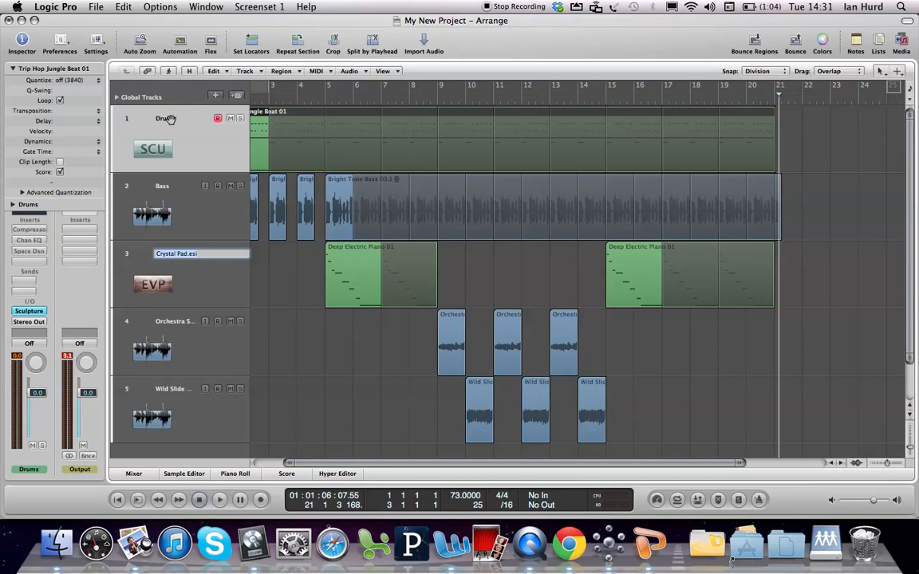
type("Piano")
key("Tab")
type("Strings")
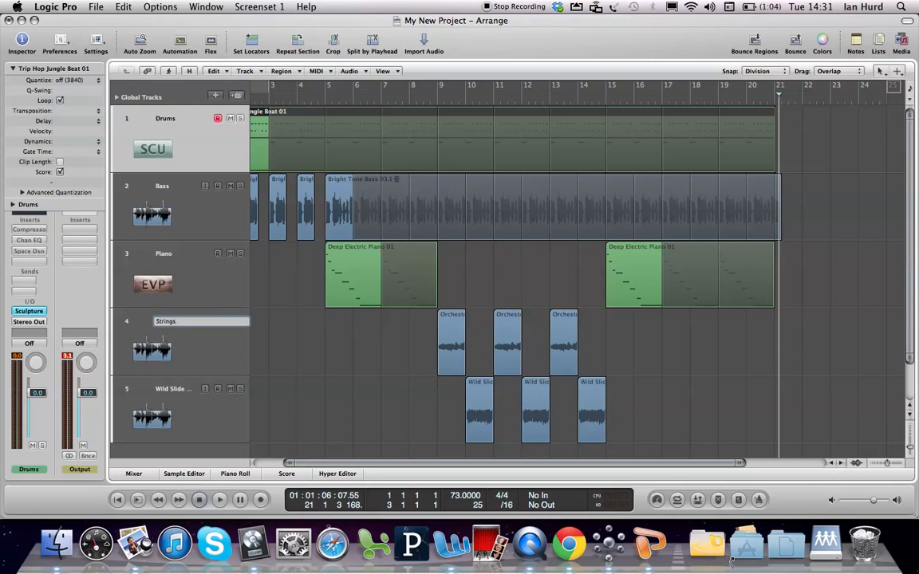
key("Tab")
type("Guitar")
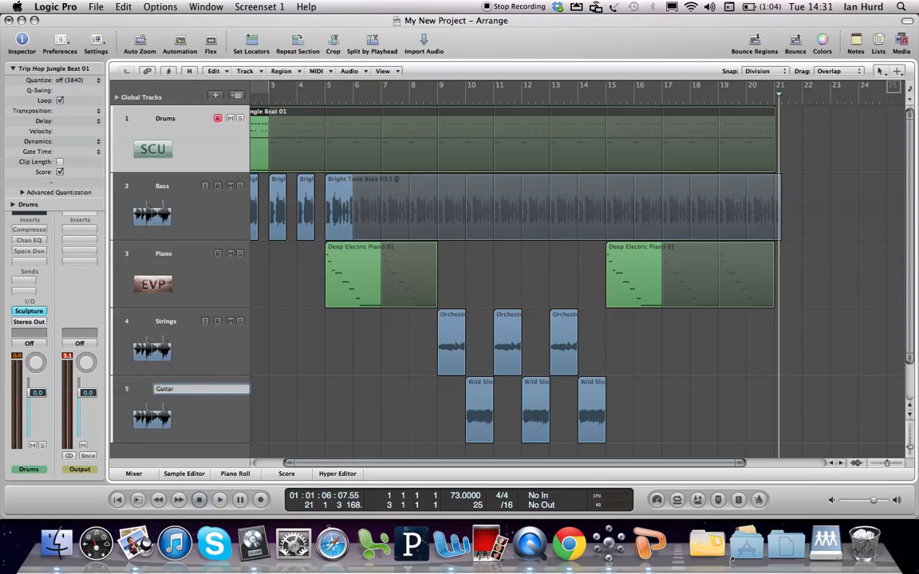
key("Return")
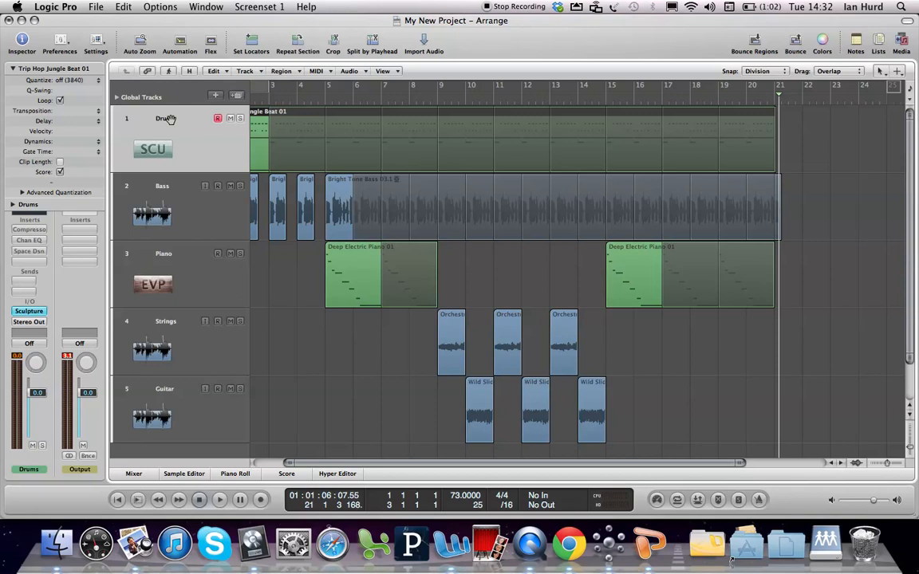
Set the cycle range to bars 9 to 15 around the six Strings and Guitar regions and audition it
key("x")
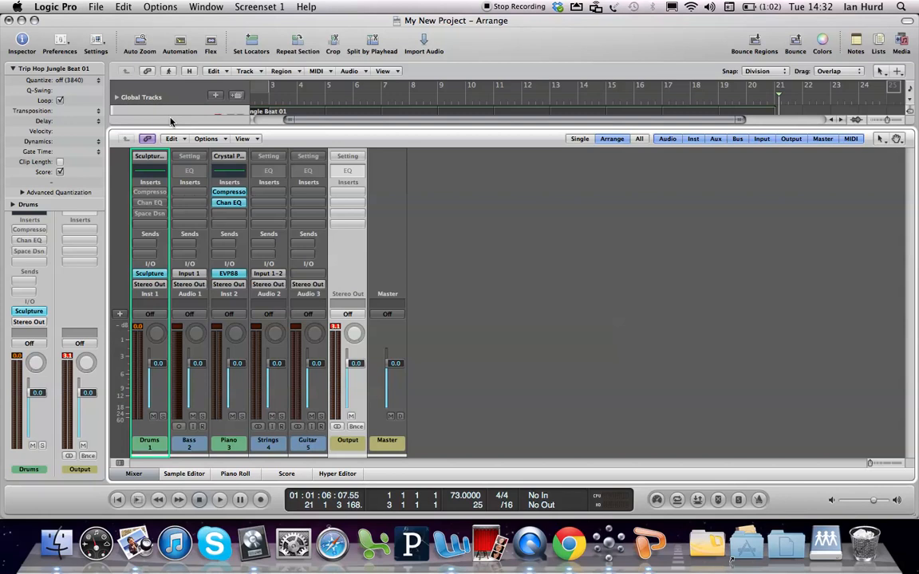
key("x")
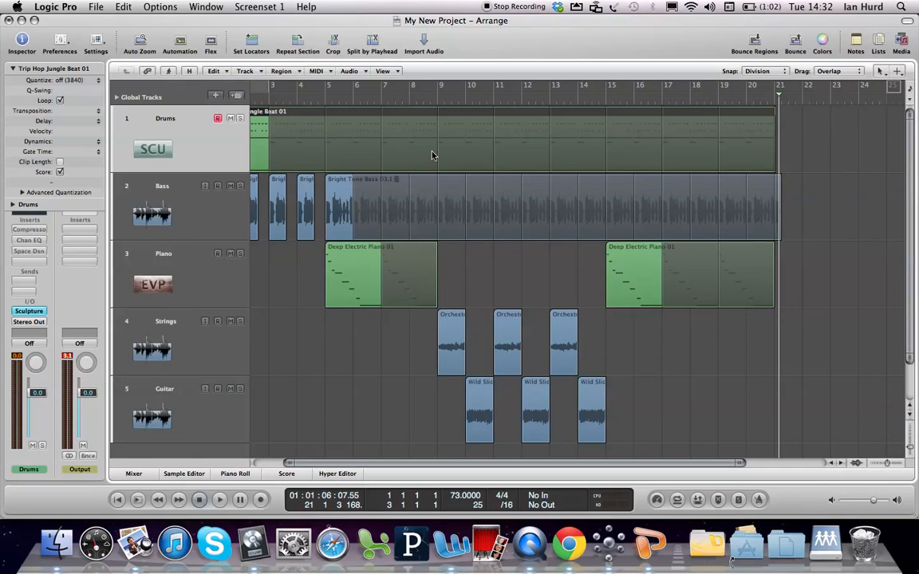
left_click_drag(629, 423, 447, 338)
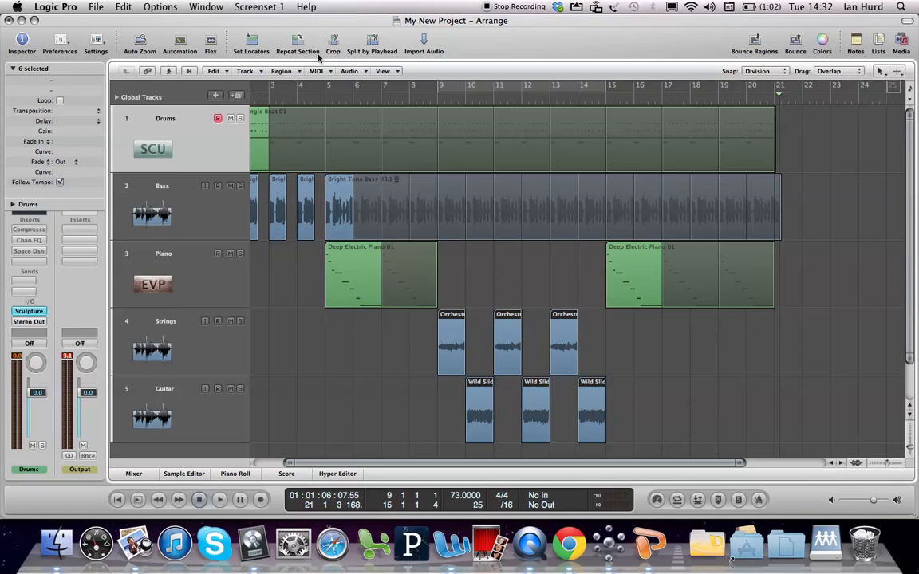
left_click(251, 45)
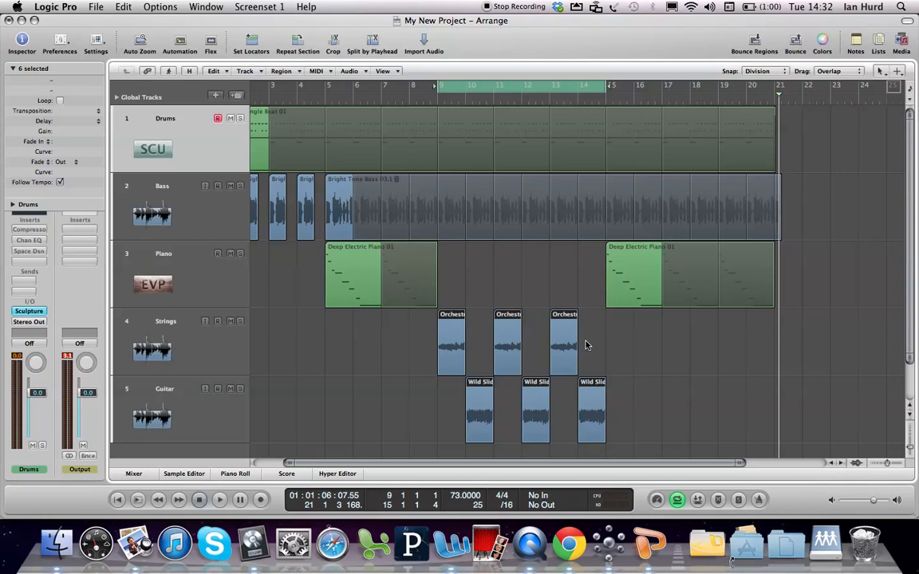
key("space")
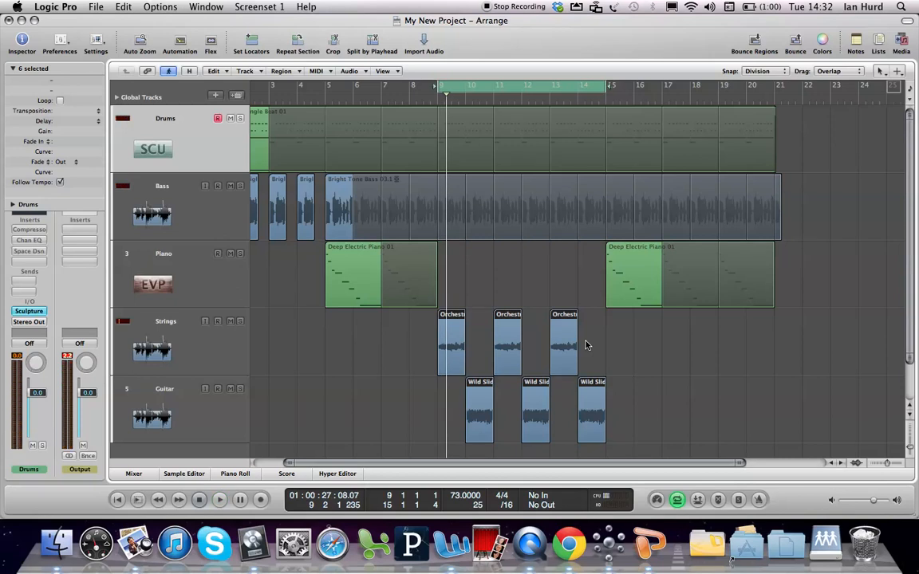
key("space")
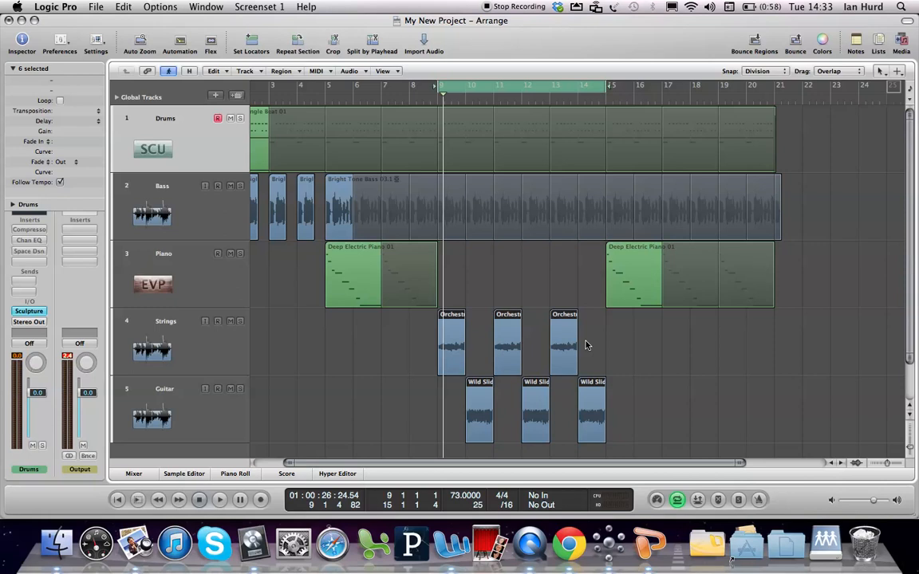
Open the mixer and try out the Drums channel's pan, mute and solo controls, leaving them at their defaults
key("x")
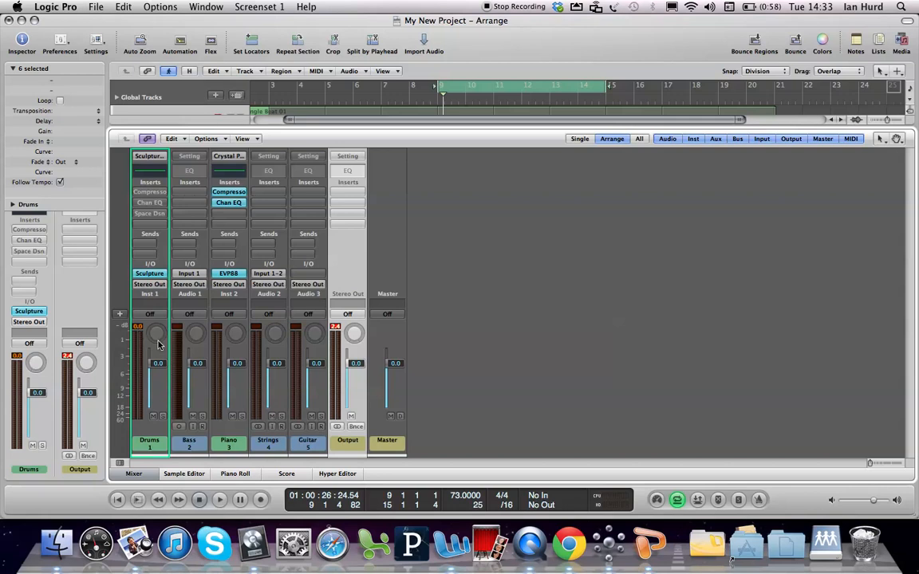
mouse_move(156, 334)
left_mouse_down()
mouse_move(157, 382)
mouse_move(156, 332)
left_mouse_up()
left_click(154, 417)
left_click(162, 417)
left_click(163, 416)
Select the Bass channel, look at its track in the full arrangement, and return to the mixer
left_click(189, 441)
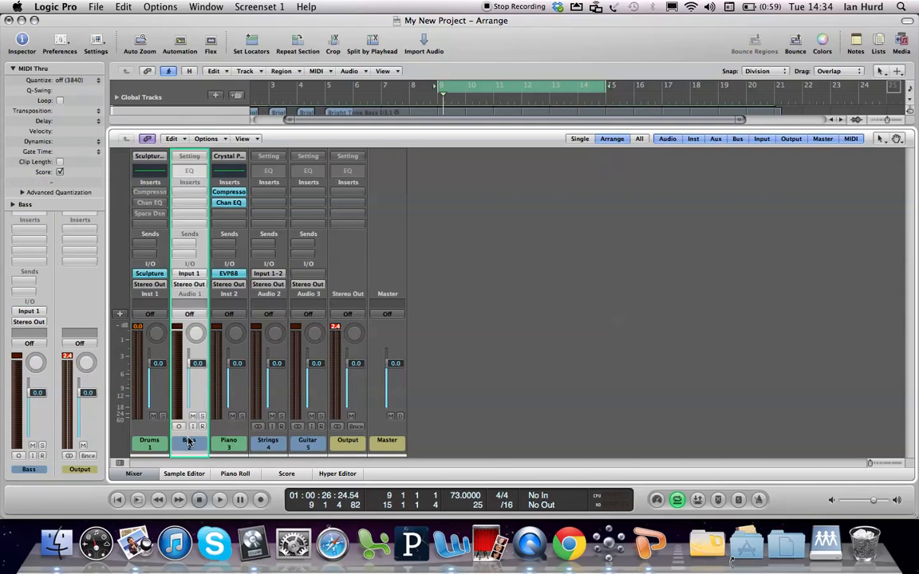
key("x")
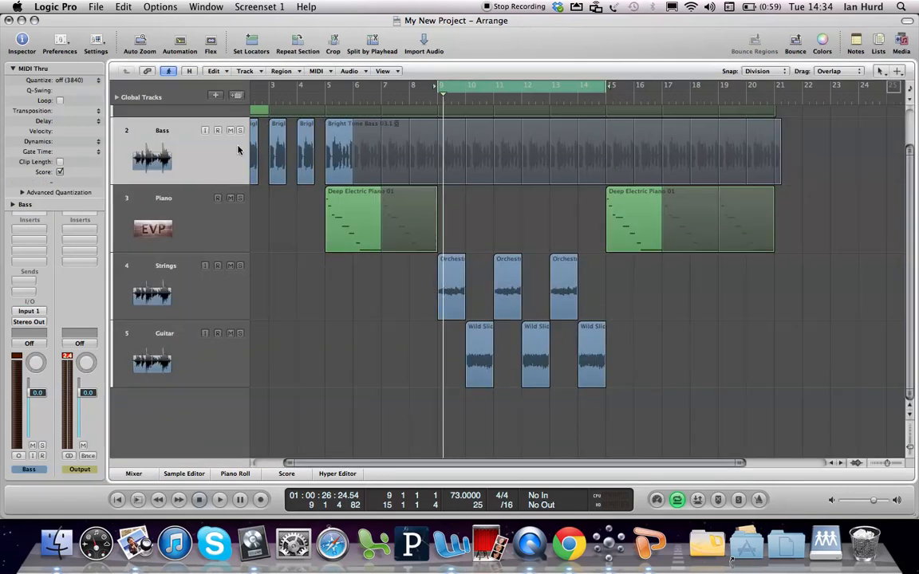
key("x")
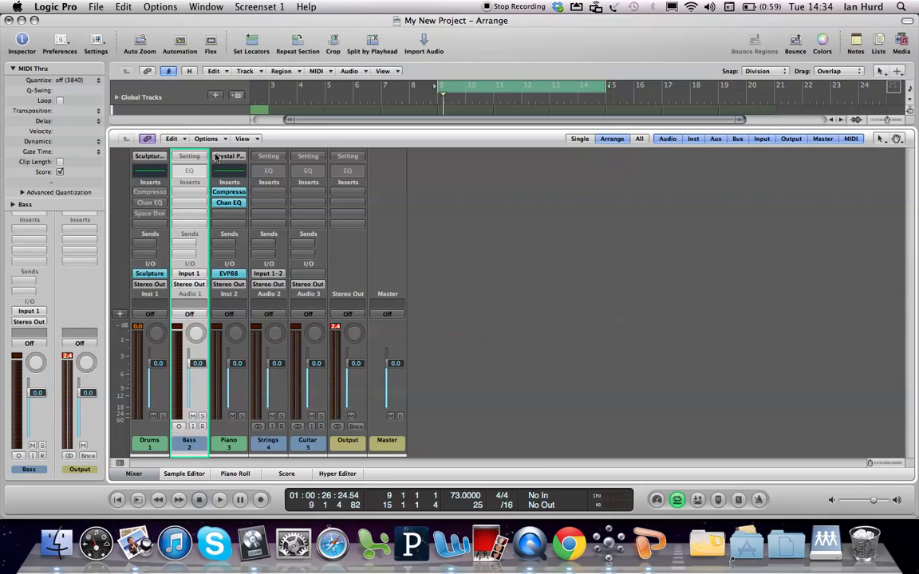
Lower the Drums fader to -8.2 dB, reset the Output peak indicator and check the levels in playback
key("space")
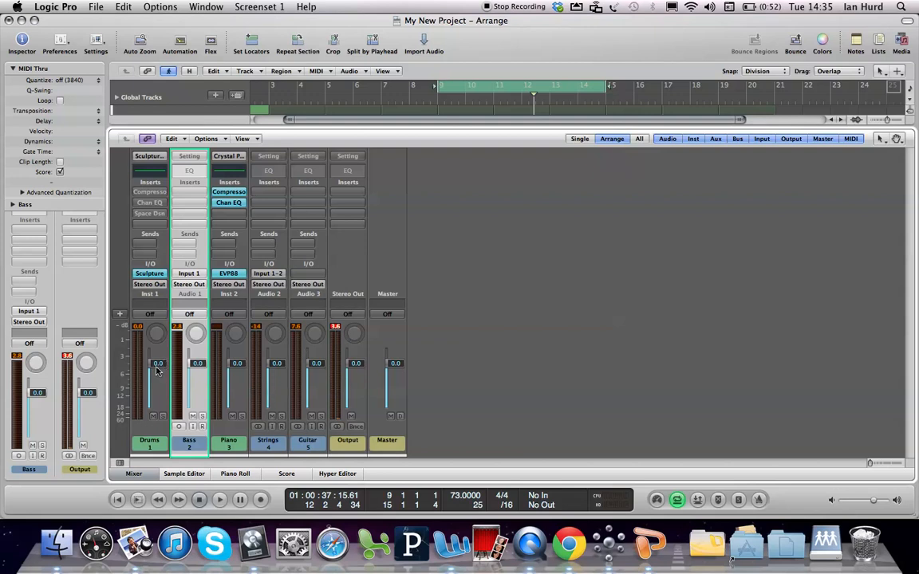
left_click_drag(158, 367, 158, 384)
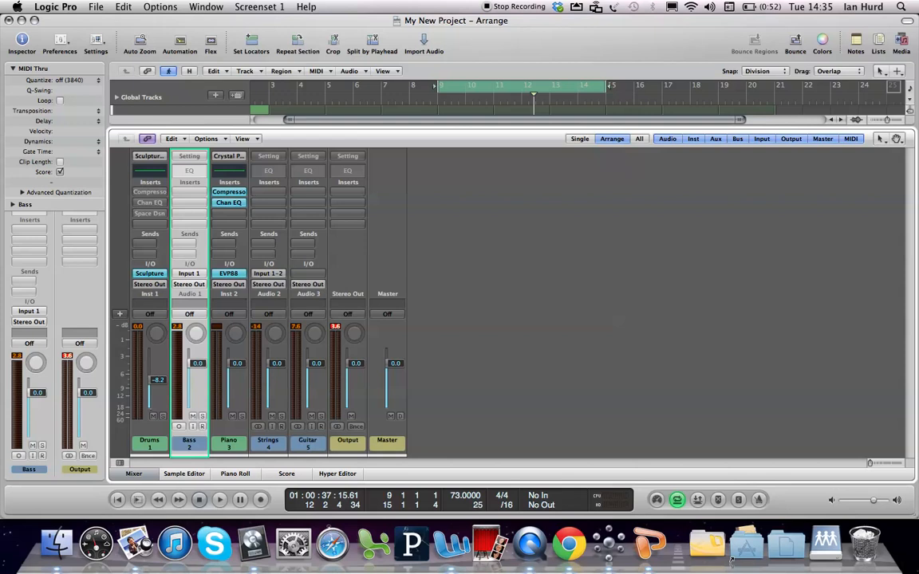
double_click(161, 381)
left_click(162, 399)
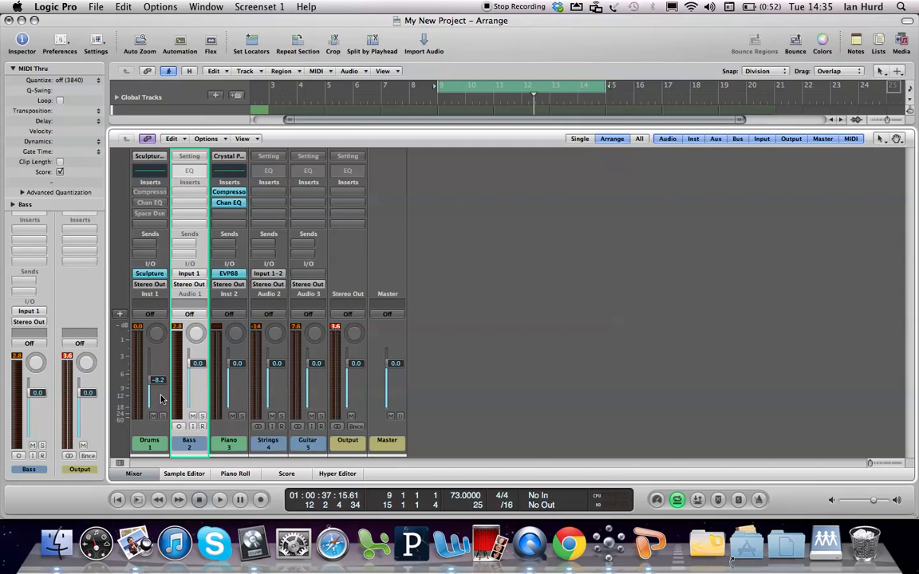
left_click(336, 328)
key("space")
Solo the Drums and Bass channels, set the Bass fader to -2.7 dB, and clear the solos
left_click(163, 416)
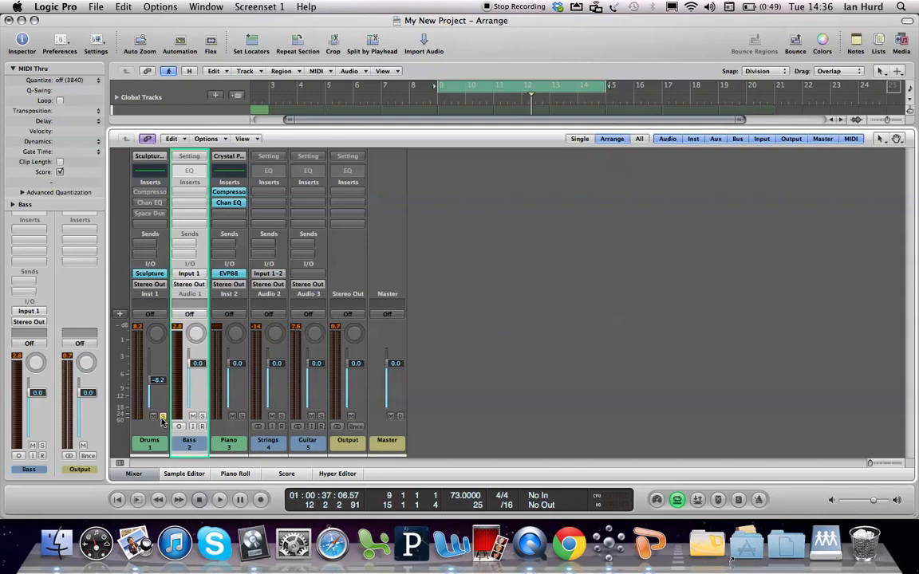
left_click(202, 416)
left_click_drag(195, 364, 195, 365)
type("-2.7")
key("Return")
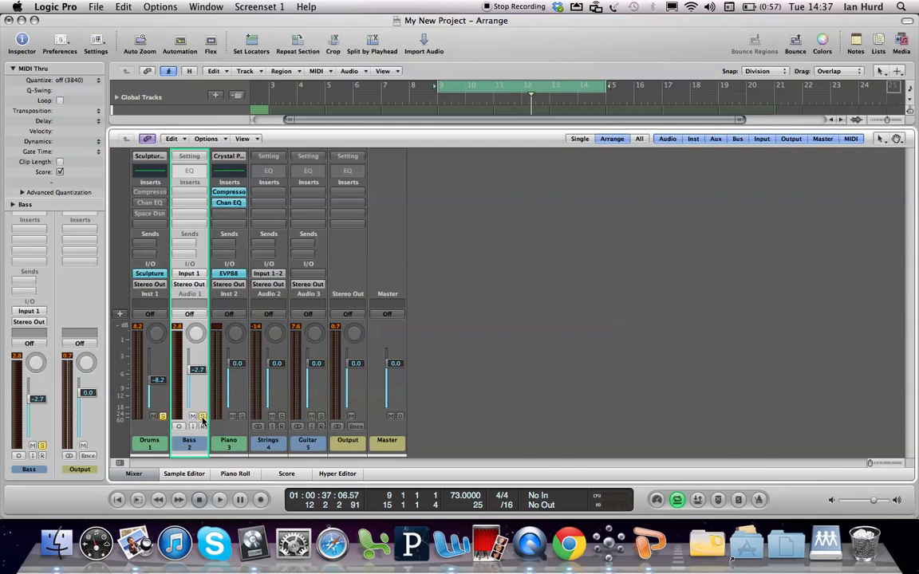
left_click(201, 418)
Lower the Strings fader to -9.2 dB and the Guitar fader to -20.0 dB
left_click_drag(275, 364, 273, 365)
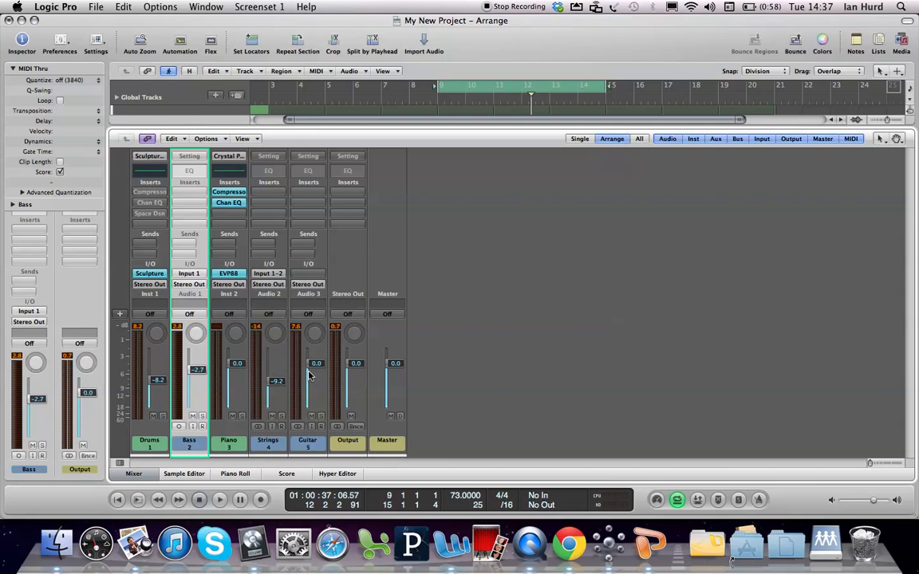
left_click_drag(314, 364, 315, 392)
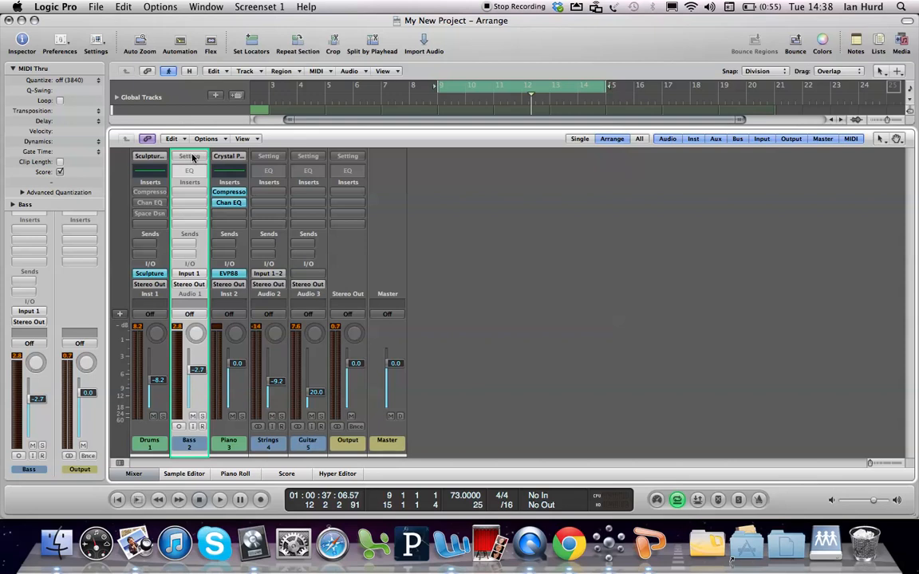
Load the Steinway Piano Club channel strip setting on the Piano channel and inspect its Channel EQ curve
left_click(234, 202)
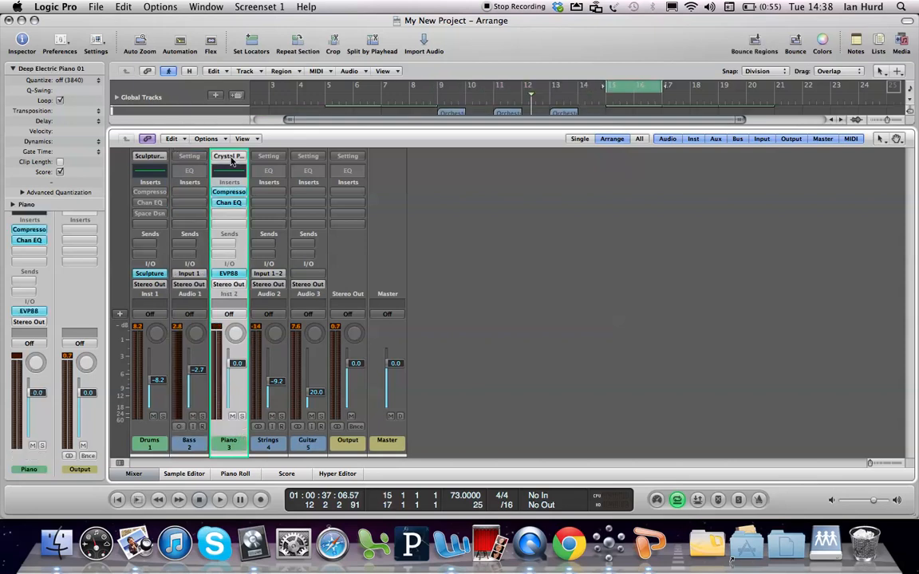
left_click(230, 156)
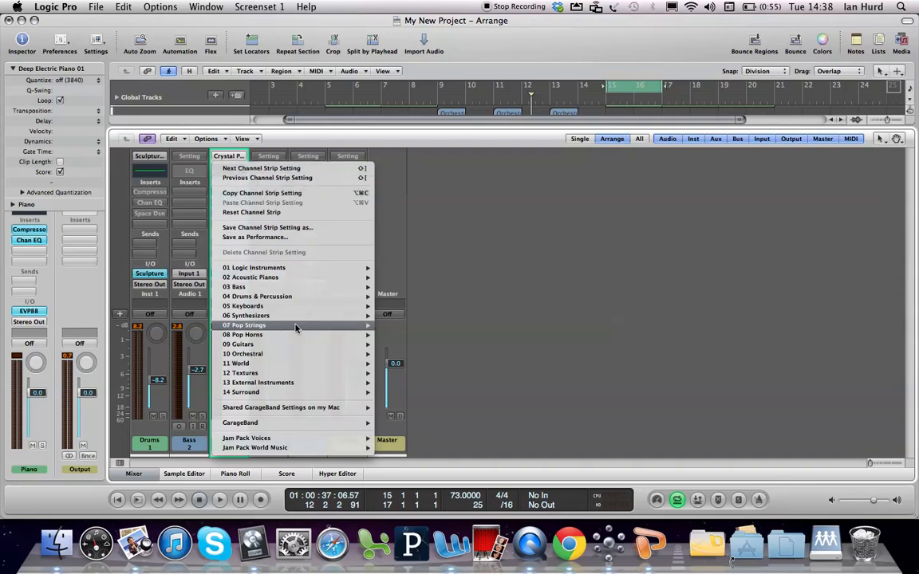
left_click(434, 198)
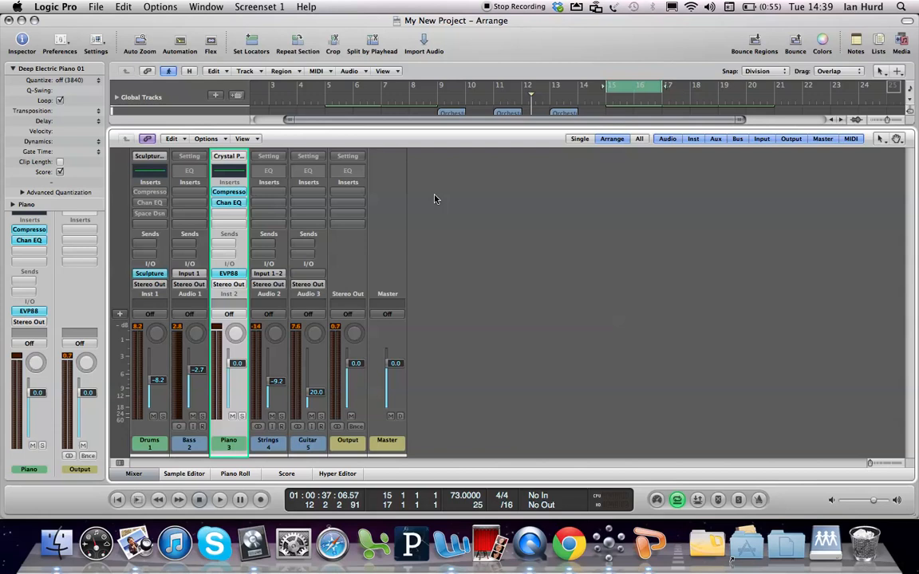
left_click(237, 159)
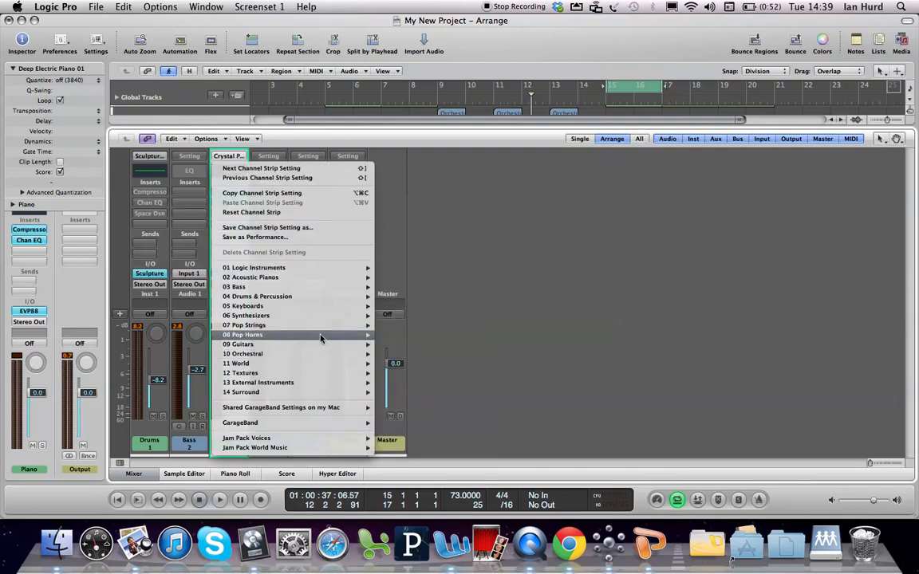
mouse_move(320, 338)
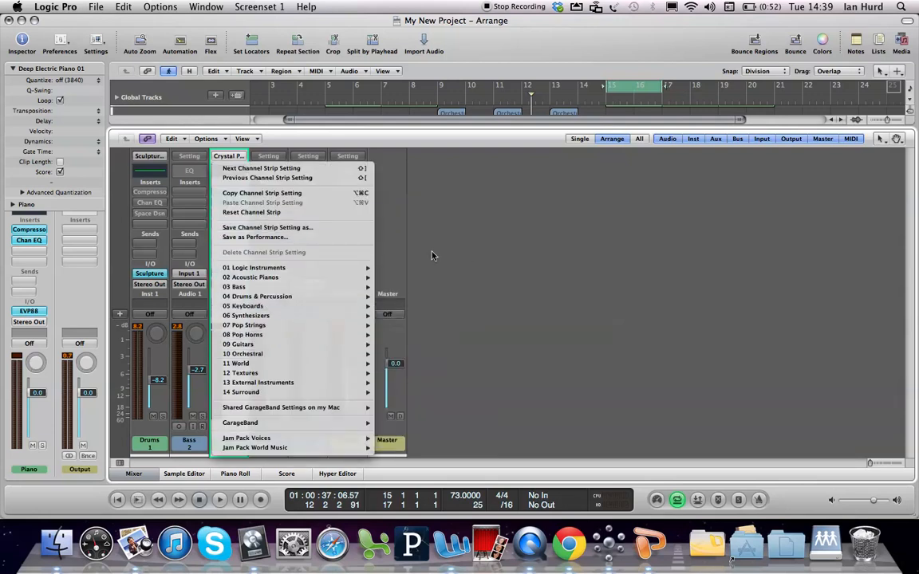
mouse_move(268, 306)
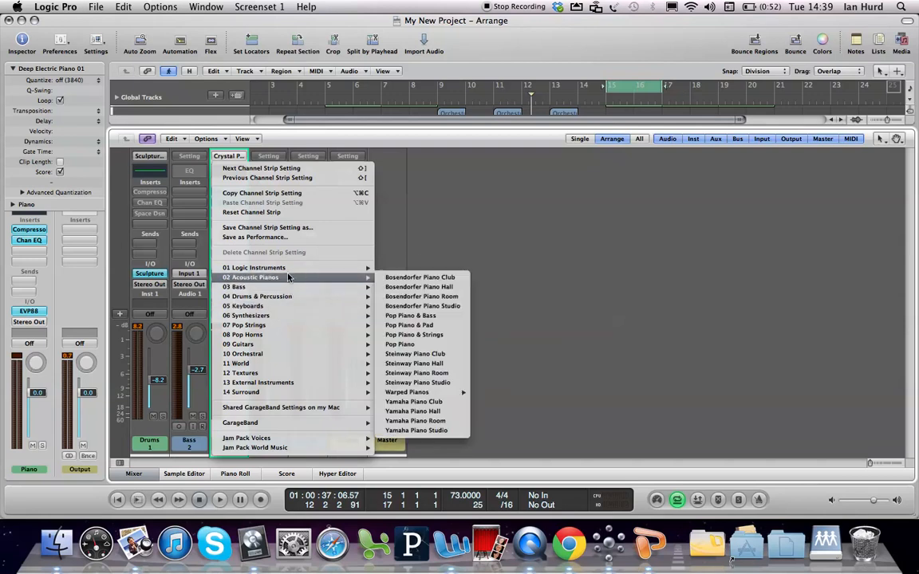
mouse_move(326, 271)
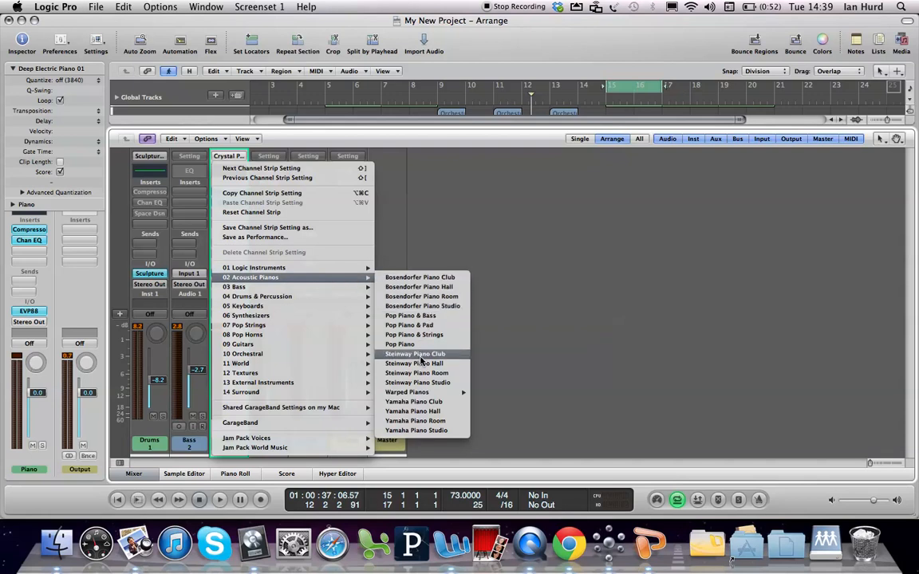
left_click(421, 357)
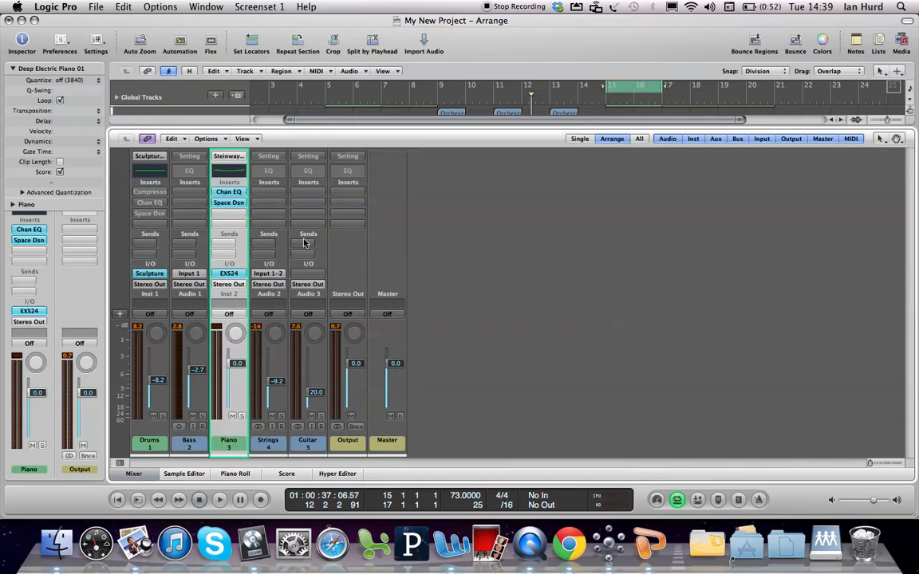
left_click(231, 172)
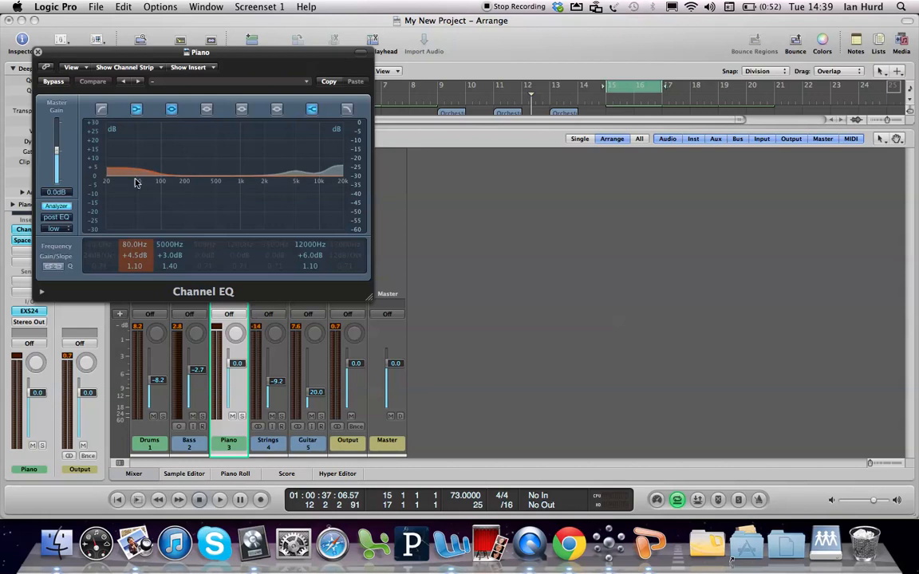
left_click(37, 52)
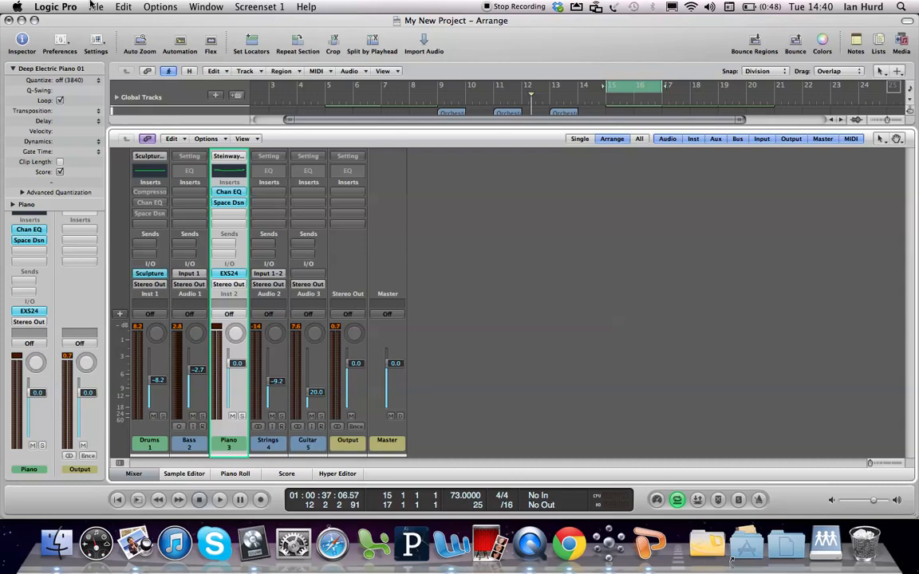
Load the Surf setting from the Electric Guitar Tone Sampler on the Guitar channel and play back the cycle
left_click(307, 156)
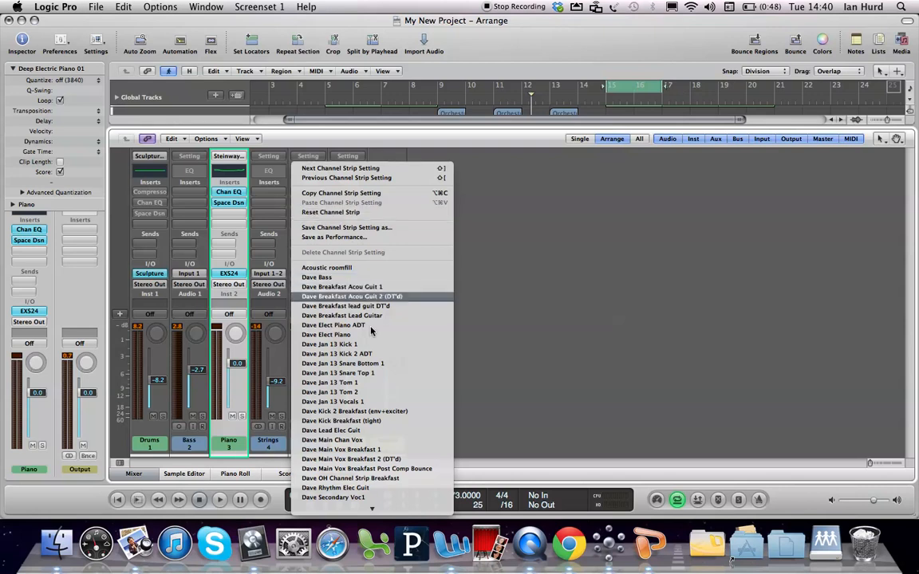
mouse_move(366, 545)
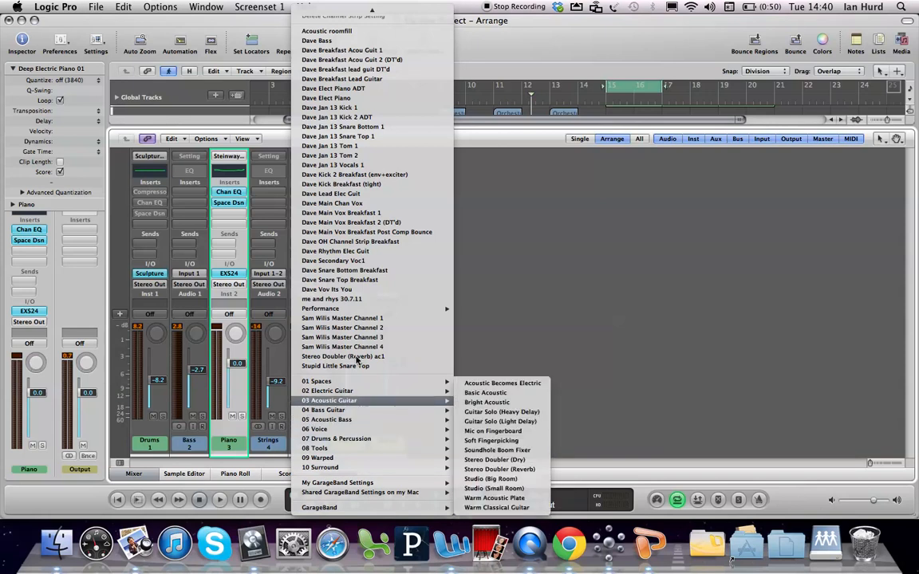
mouse_move(360, 393)
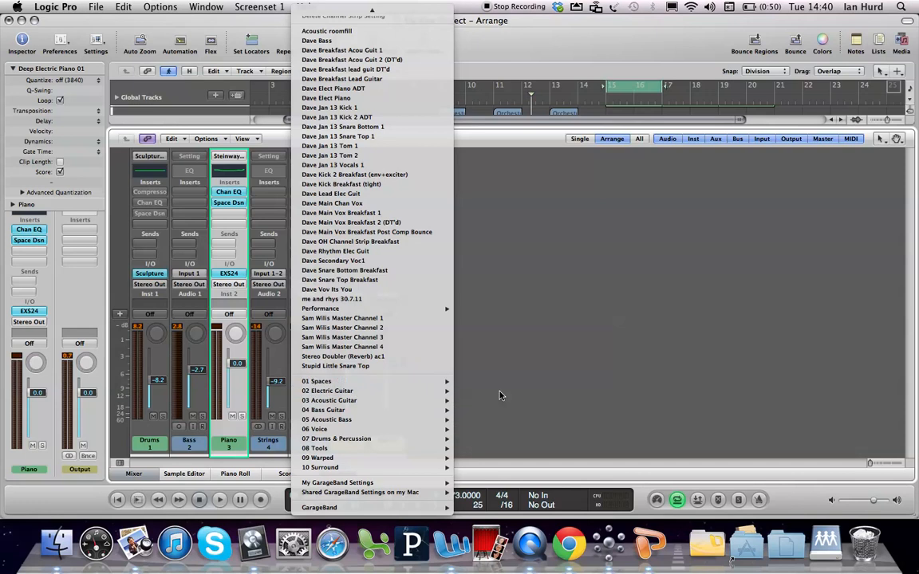
mouse_move(443, 391)
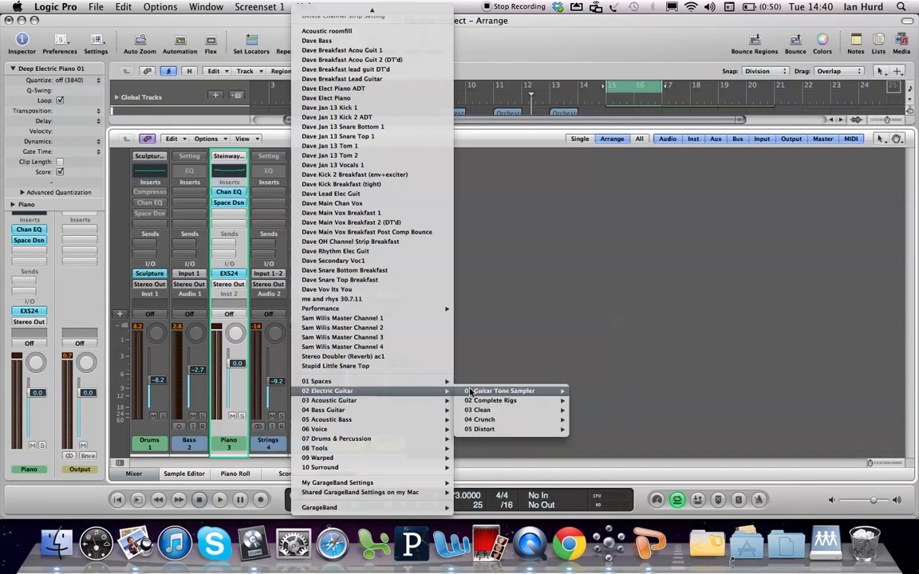
mouse_move(523, 390)
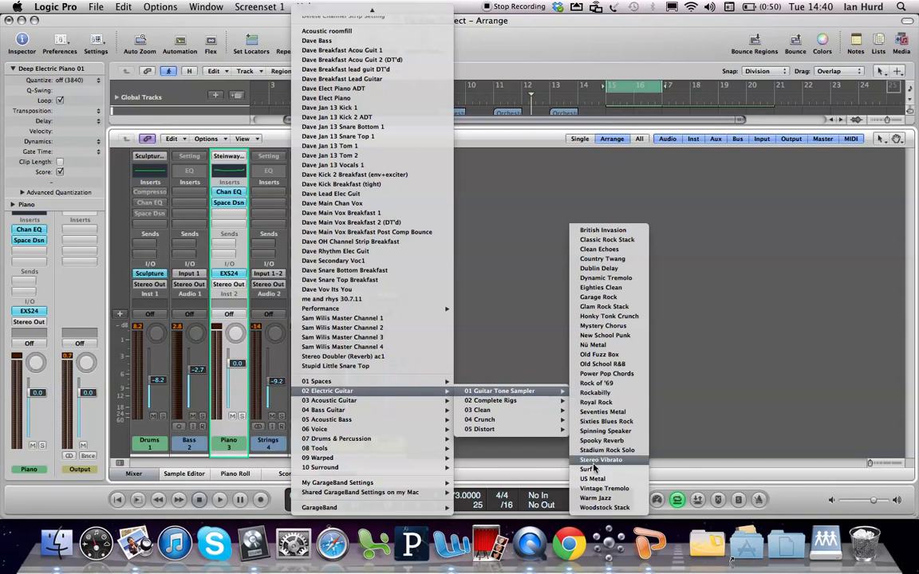
left_click(593, 470)
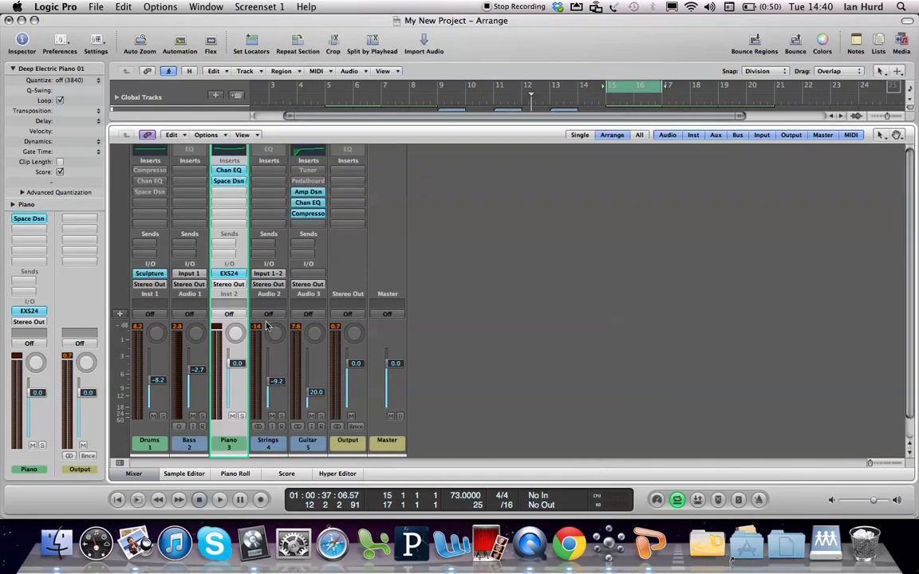
scroll(911, 323, "up", 2)
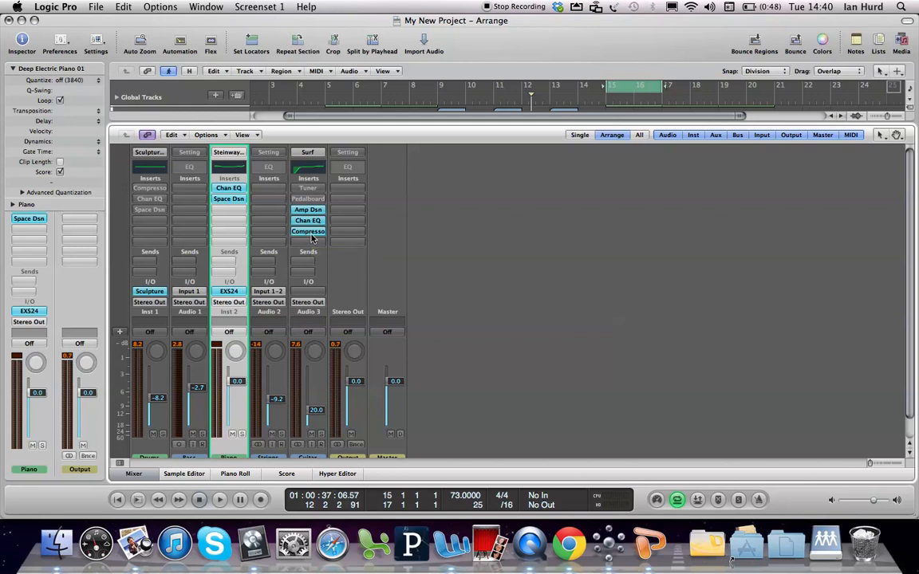
key("space")
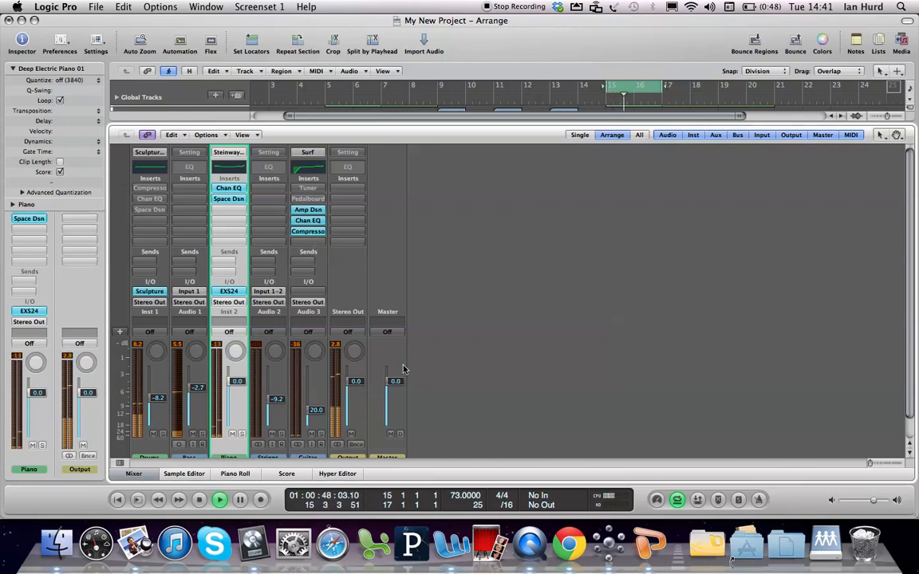
Select all six Strings and Guitar regions in the arrangement to cycle bars 9 to 15, and play back the section
key("x")
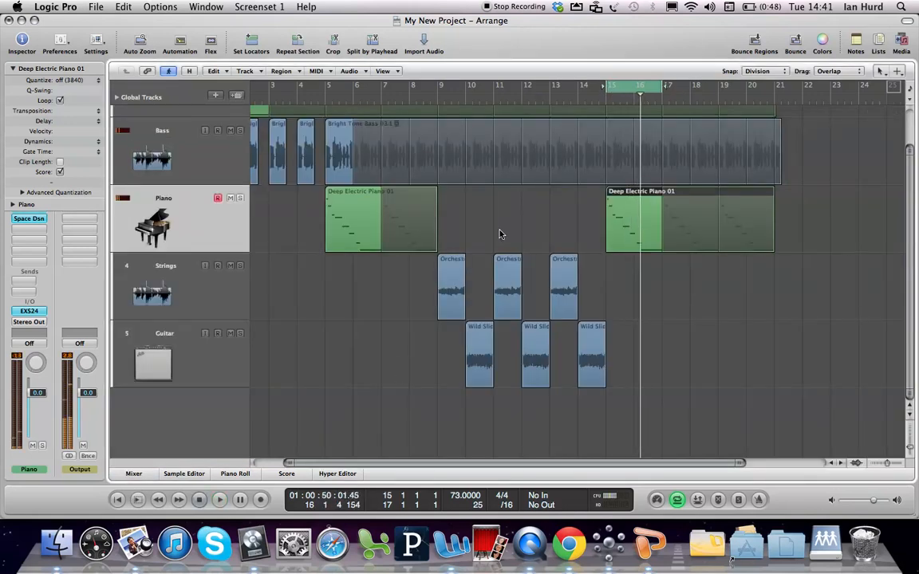
left_click_drag(615, 374, 435, 274)
key("space")
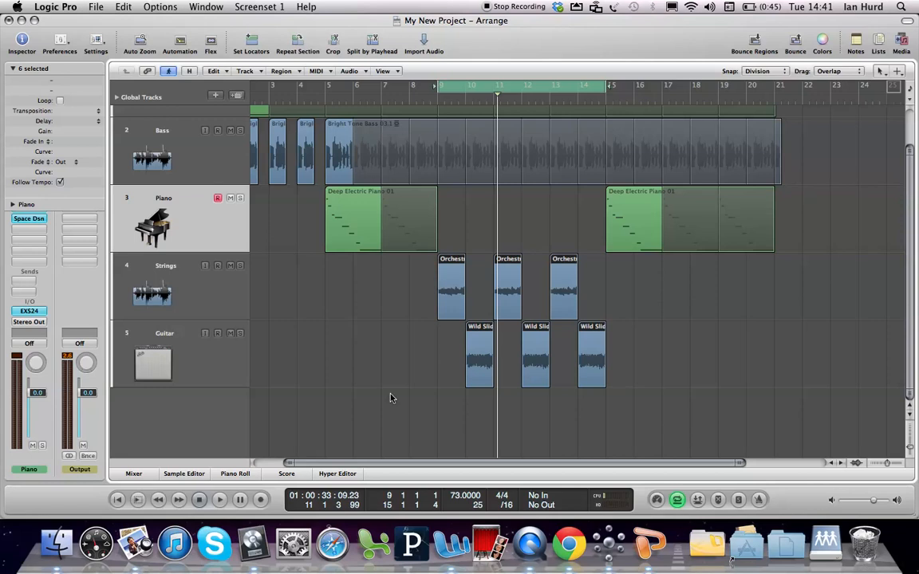
Try the next channel strip setting, US Metal, on the Guitar channel, audition it, and return to the Surf setting
key("x")
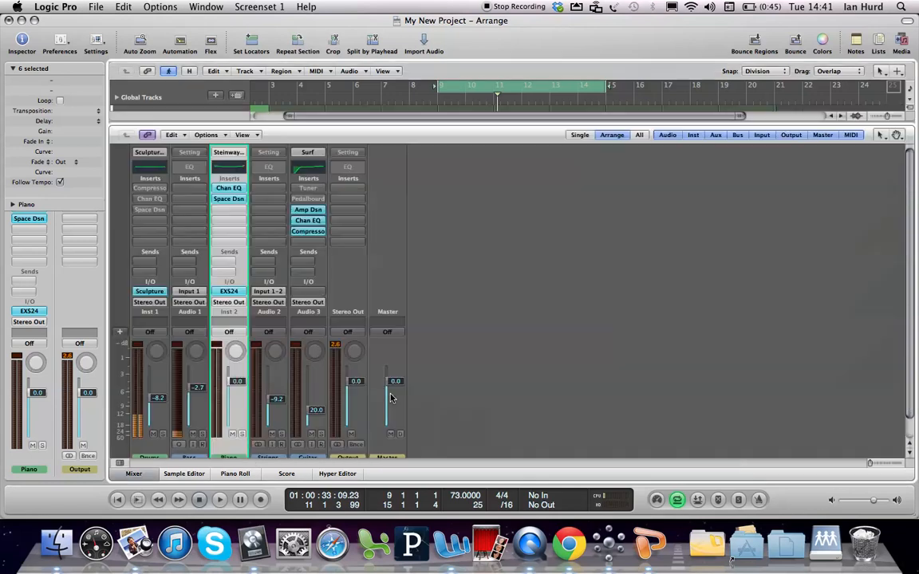
left_click(309, 154)
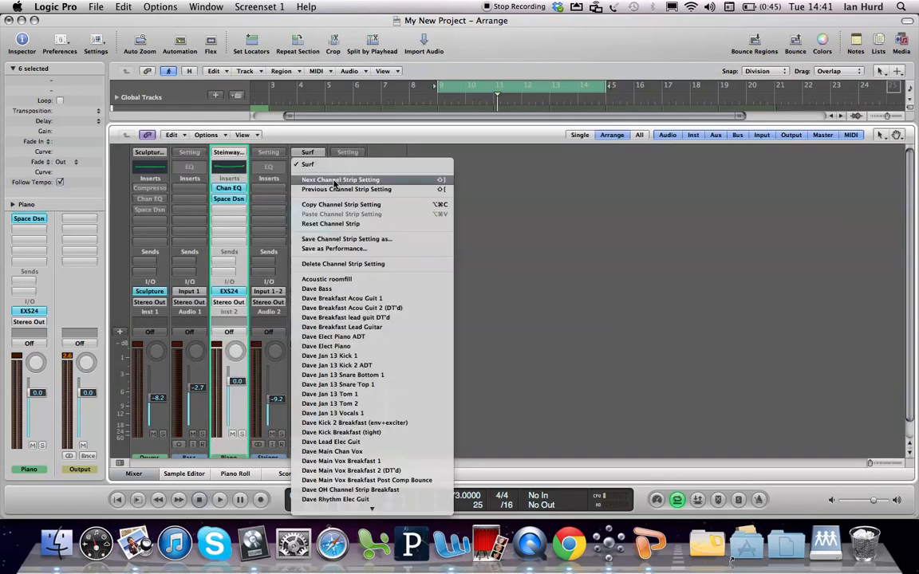
left_click(335, 181)
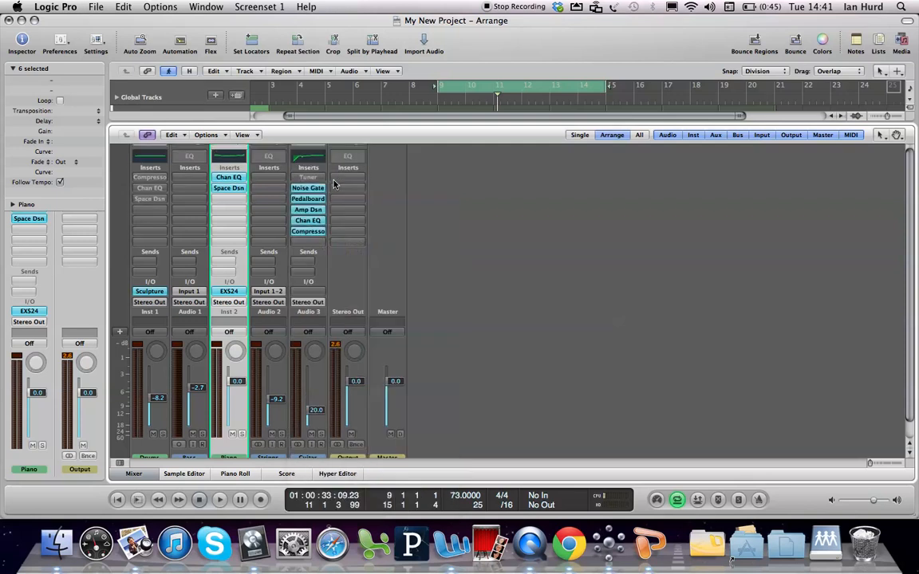
left_click_drag(911, 266, 894, 171)
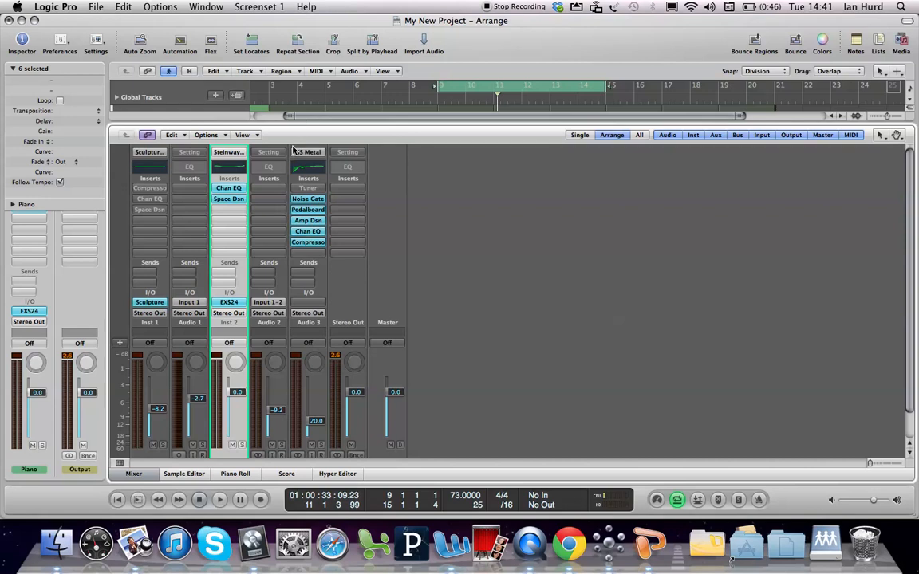
key("space")
left_click(307, 153)
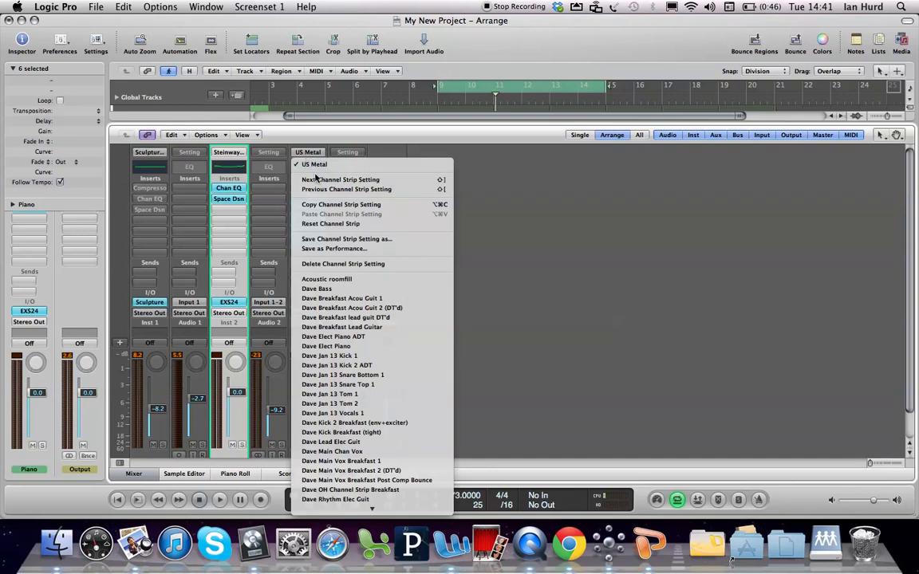
left_click(321, 190)
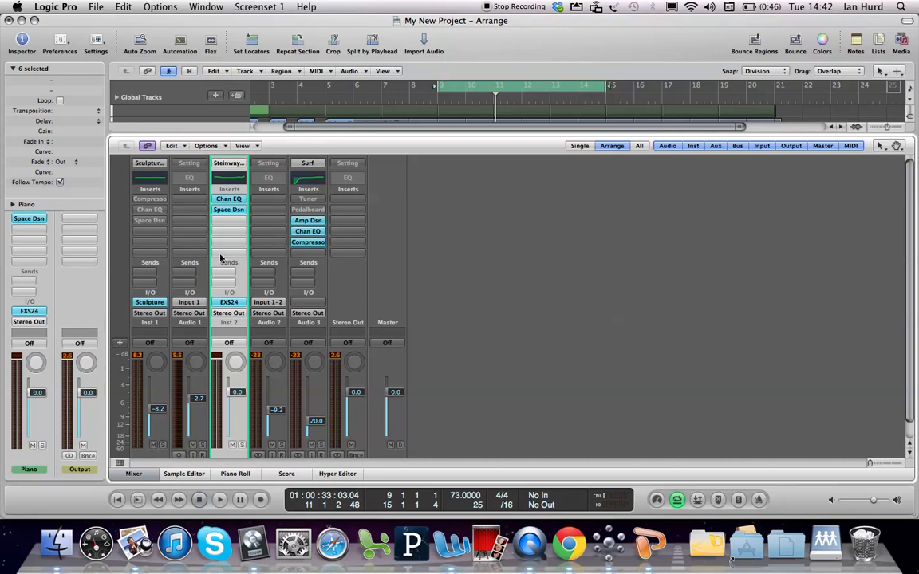
Pan the Strings channel to -15 and the Guitar channel to +14
left_click_drag(877, 223, 859, 285)
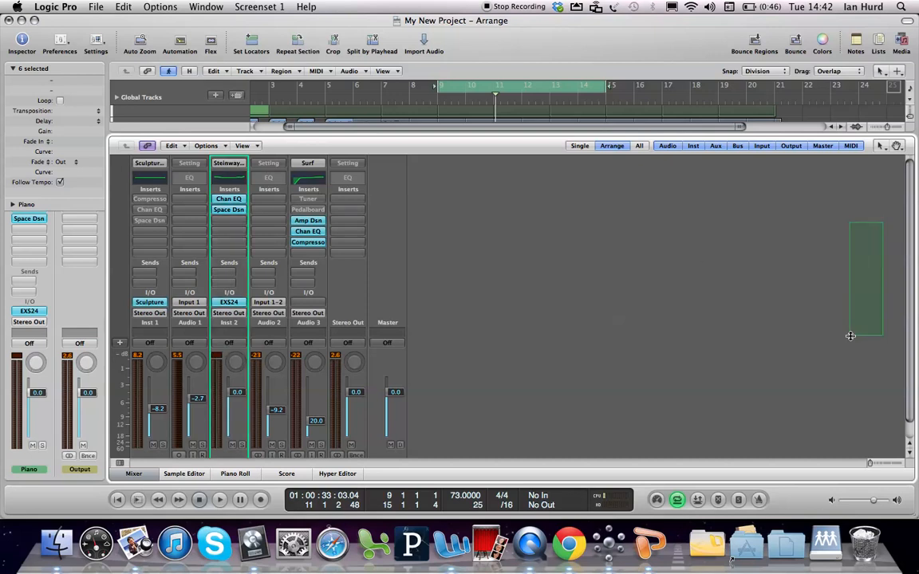
left_click_drag(911, 323, 908, 379)
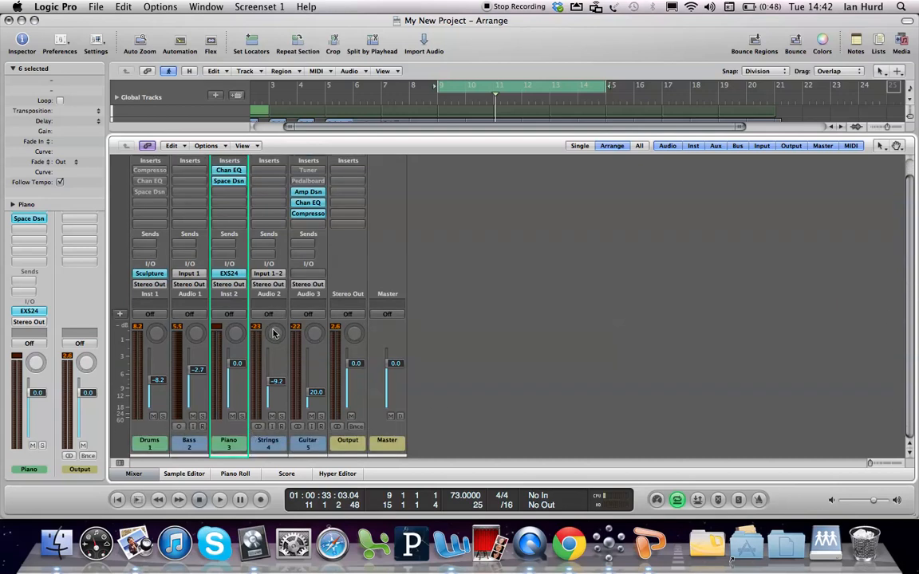
left_click_drag(274, 332, 274, 344)
left_click_drag(314, 332, 316, 315)
Copy the Guitar channel's Amp Designer insert to the Strings channel and set the Strings fader to -19.0 dB
left_click_drag(301, 194, 262, 197)
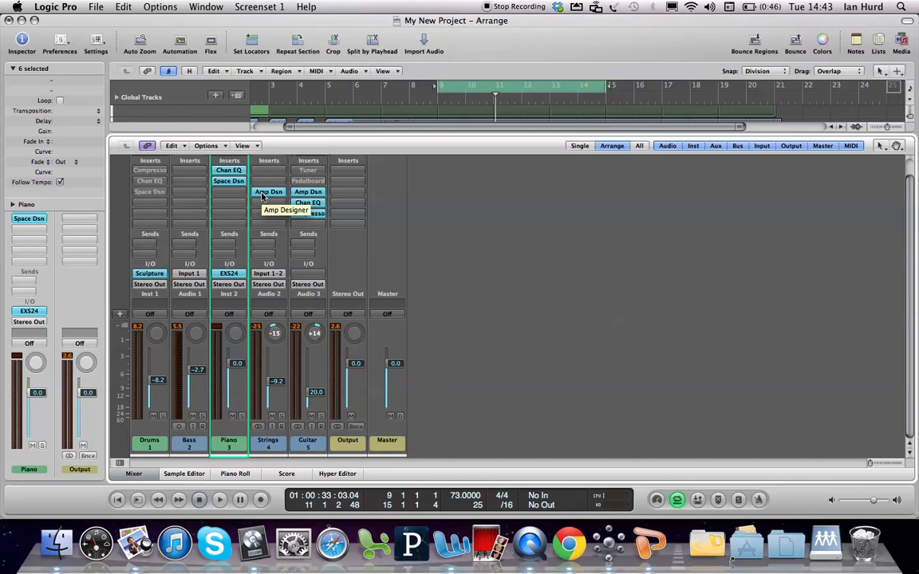
double_click(278, 382)
type("-19")
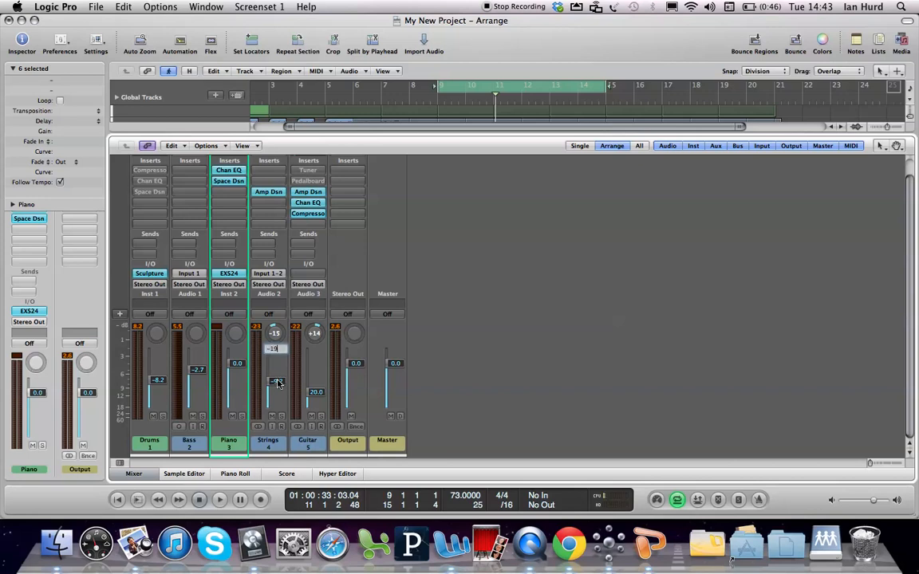
key("Return")
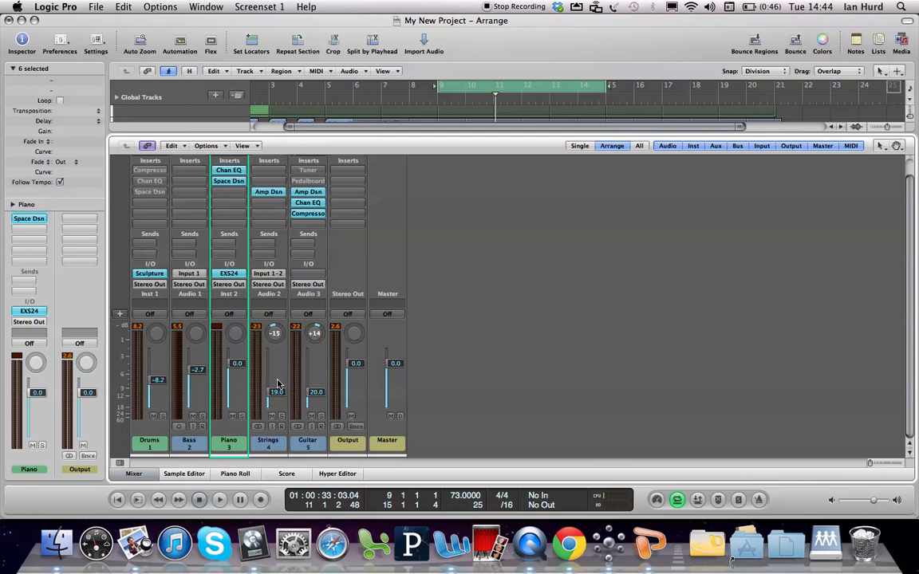
Check the Auto Set Locators options, select the first Piano region to cycle bars 5 to 7, and play it back
key("x")
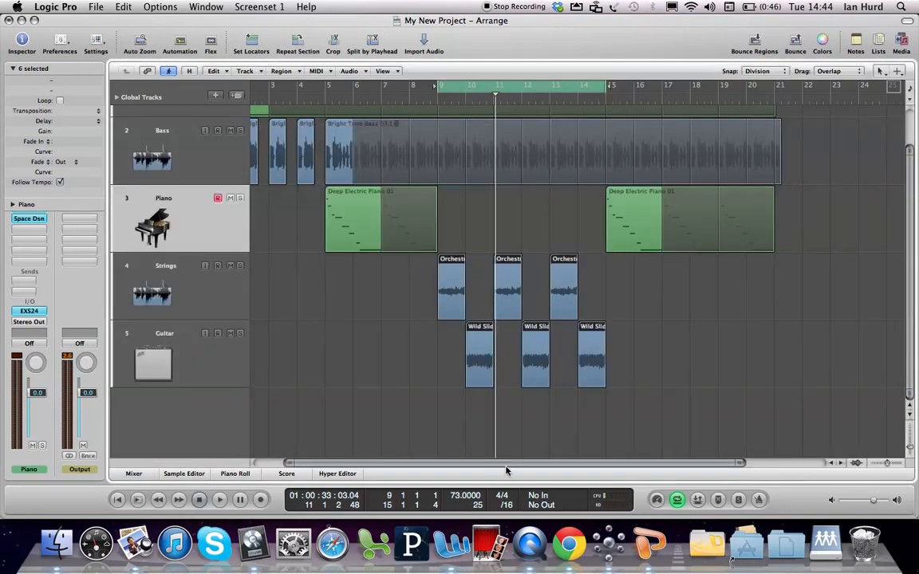
right_click(677, 500)
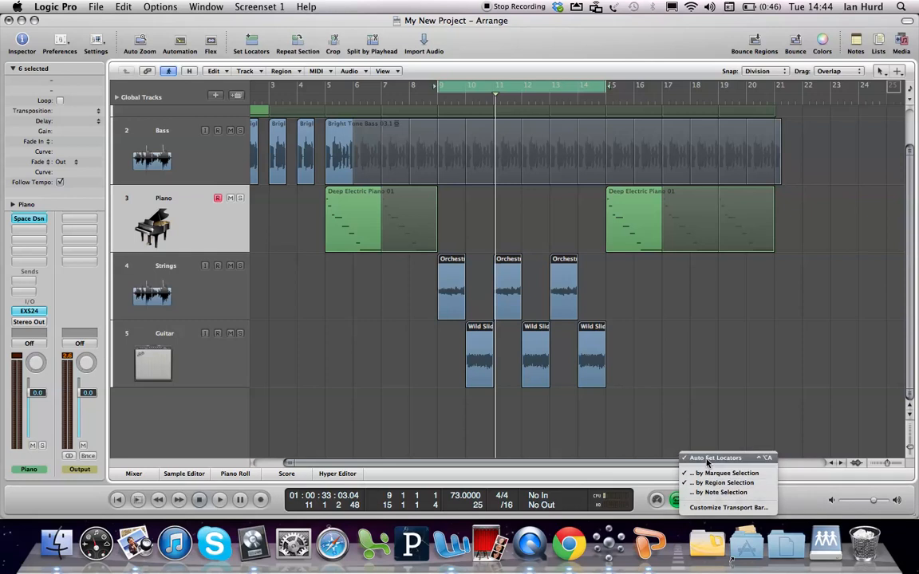
left_click(694, 362)
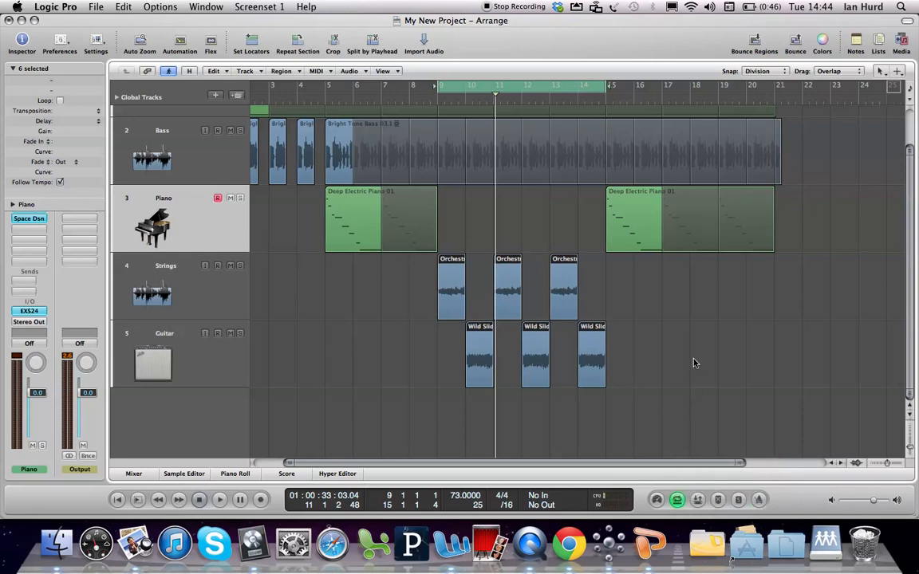
left_click(694, 362)
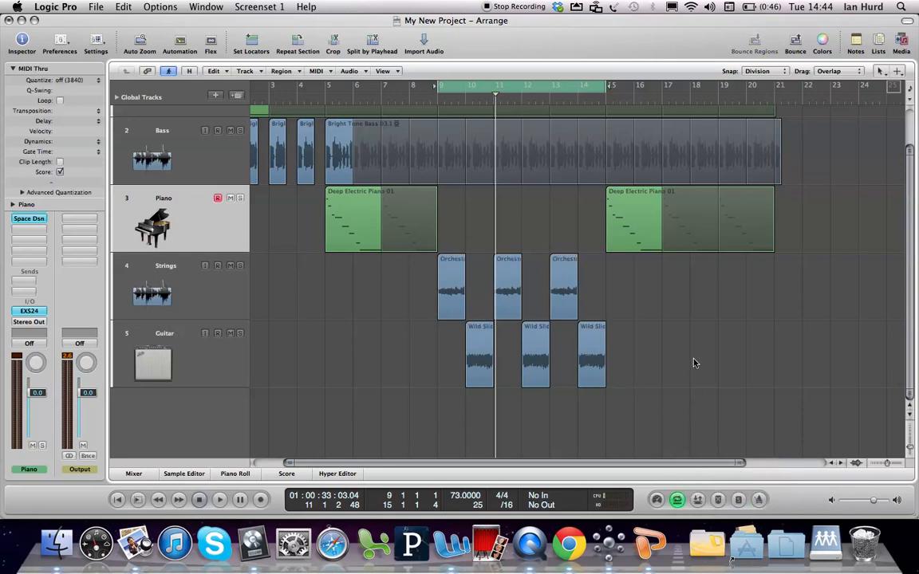
left_click(348, 223)
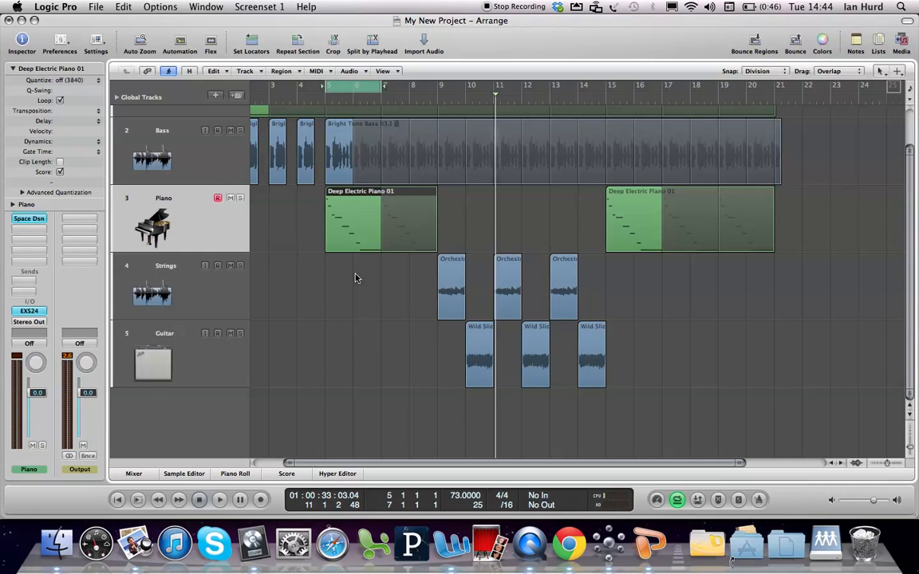
key("space")
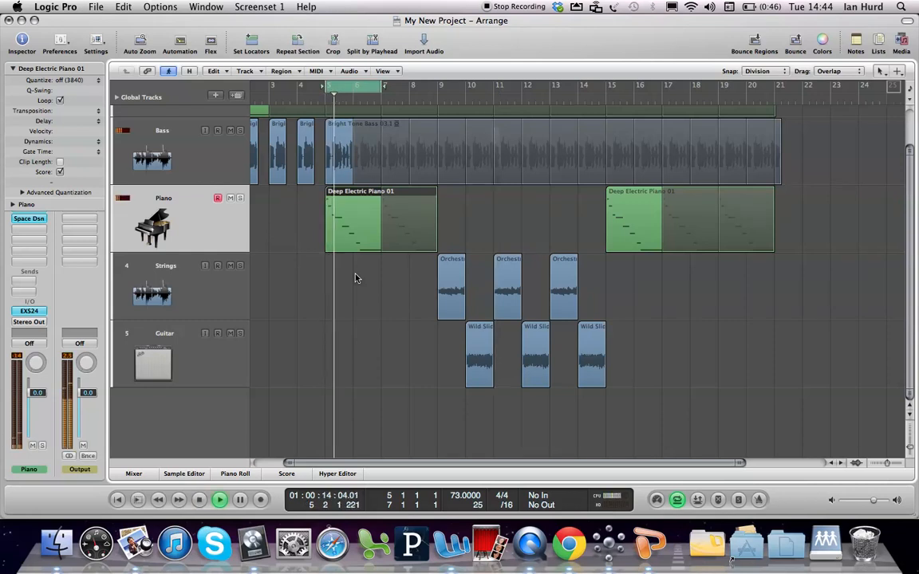